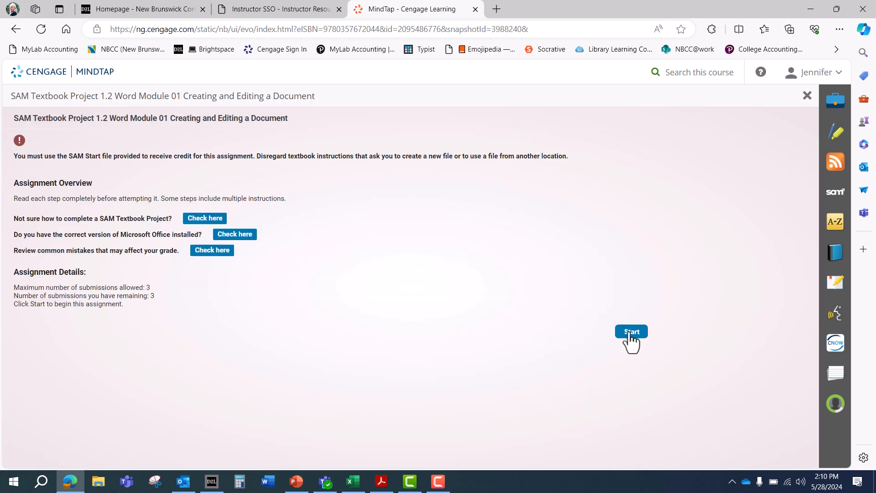
Start the SAM Textbook Project 1.2 assignment and download all of its start and support files
click(629, 334)
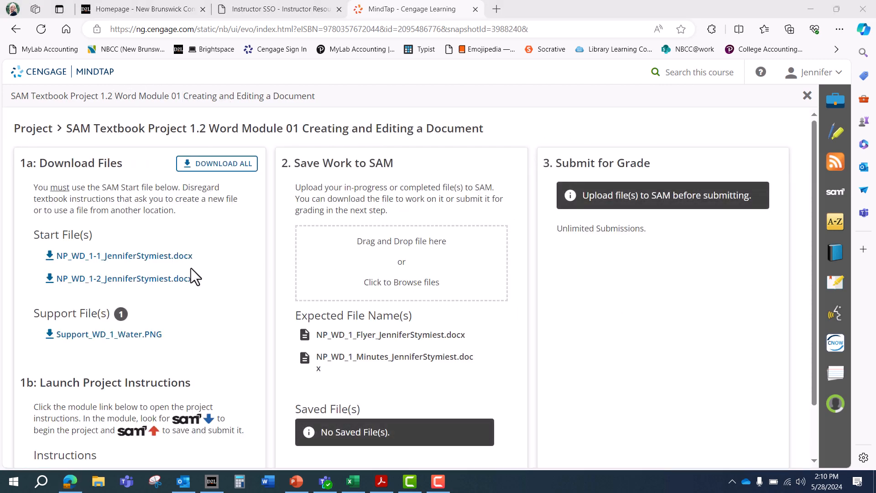
click(236, 170)
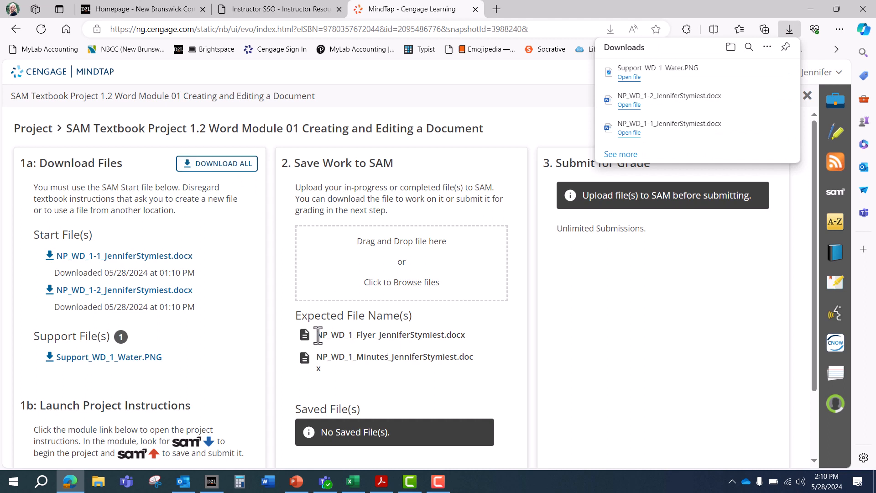
Copy the full expected file name of the NP_WD_1_Flyer document from the project page
drag(317, 336, 458, 336)
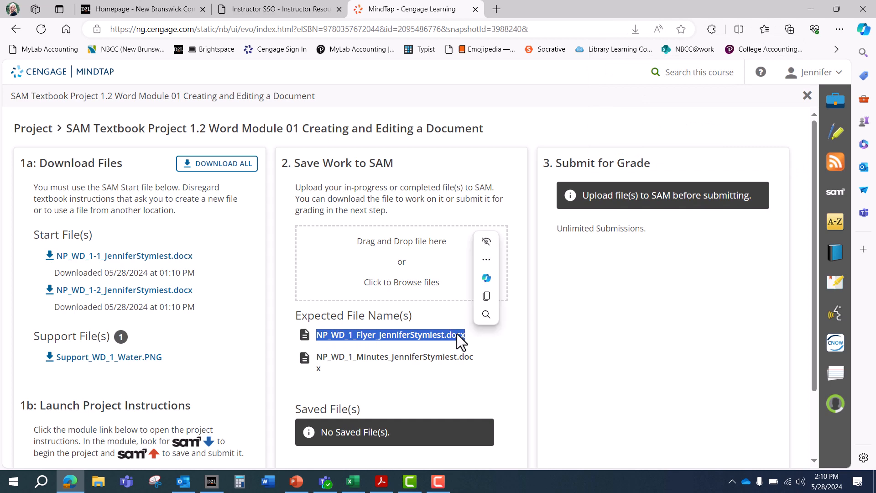
right_click(458, 336)
click(485, 135)
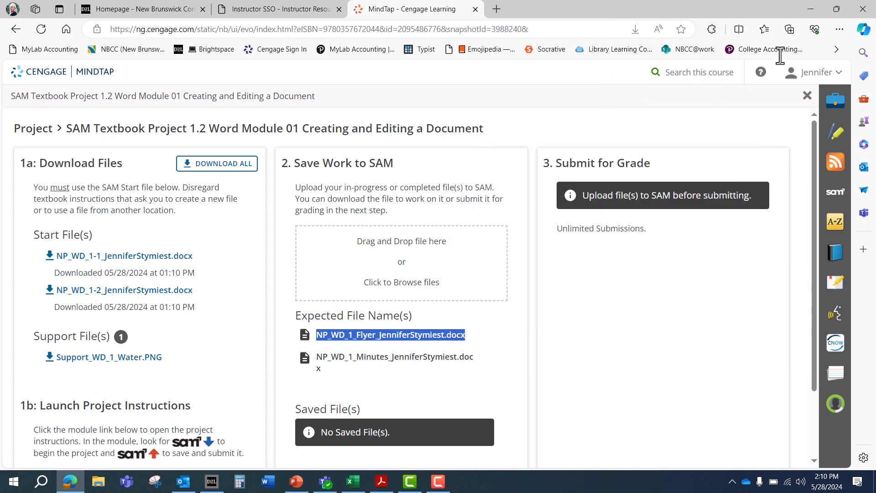
Minimize the browser and switch to File Explorer to display the Downloads folder
click(818, 7)
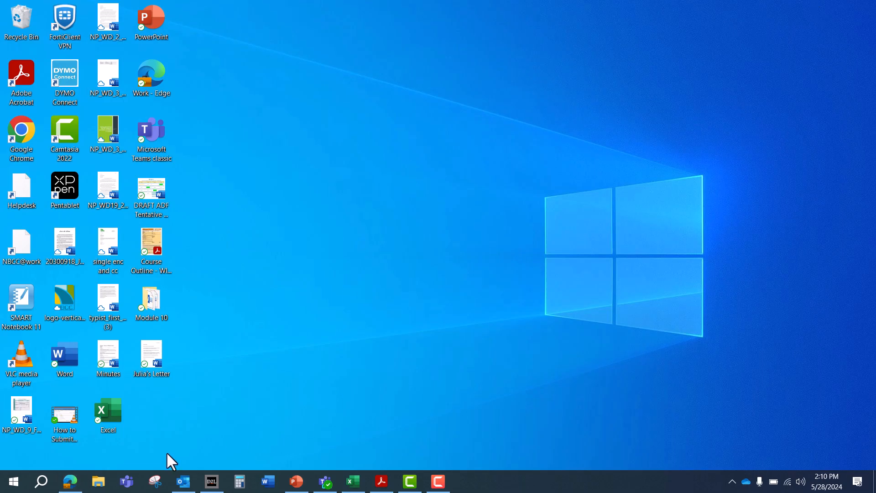
click(99, 482)
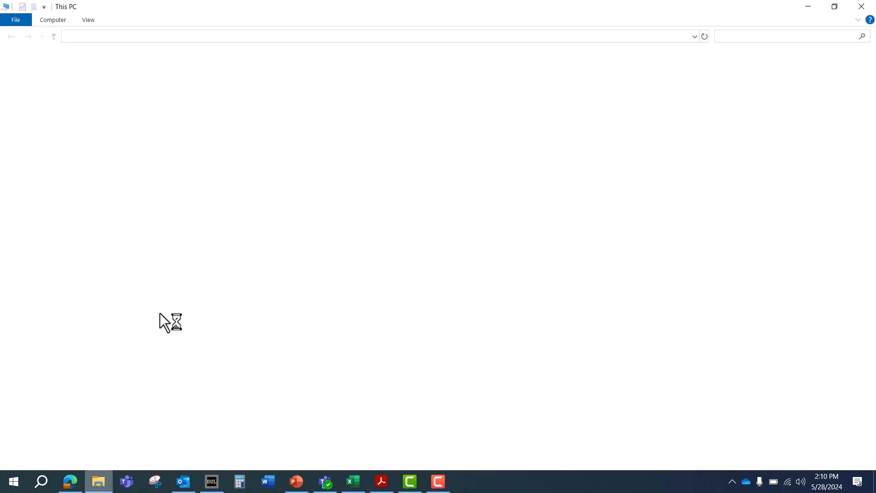
drag(226, 316, 218, 123)
click(58, 91)
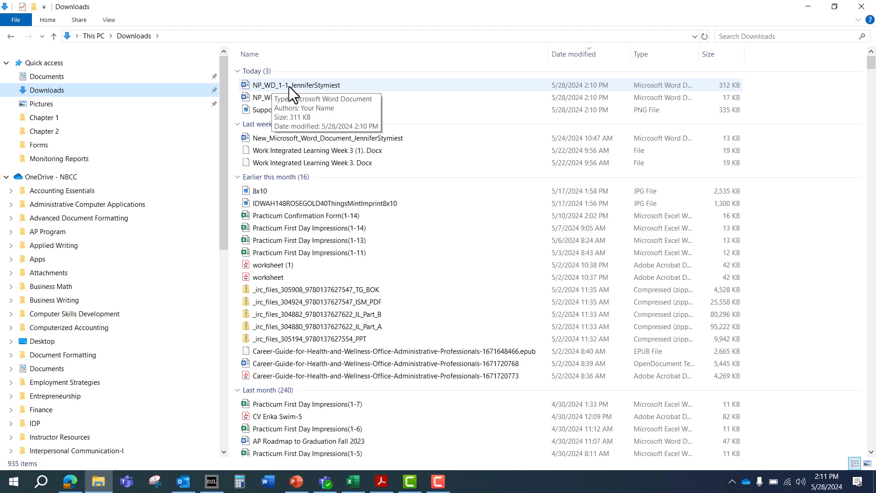
Open the downloaded NP_WD_1-1 start document in Word and enable editing
double_click(289, 87)
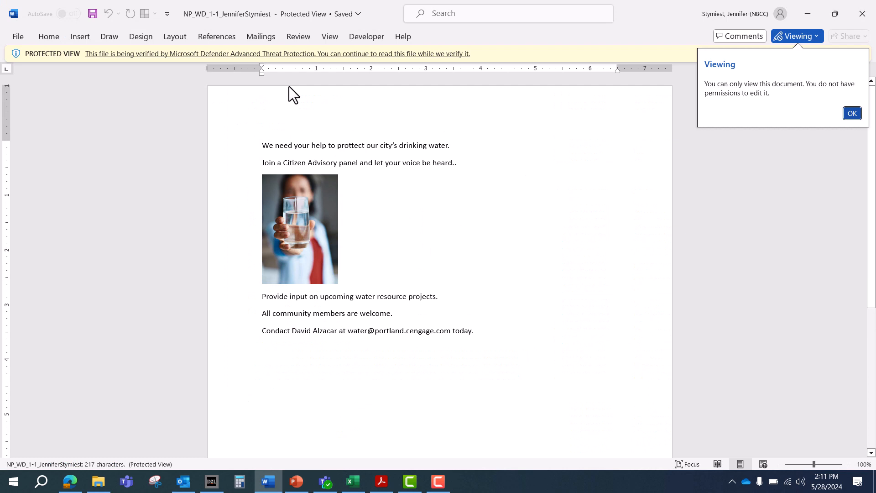
click(855, 114)
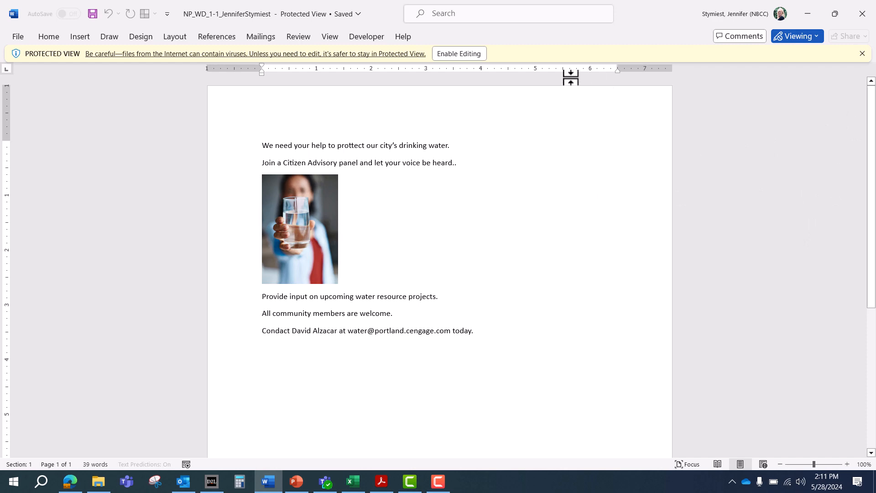
click(464, 56)
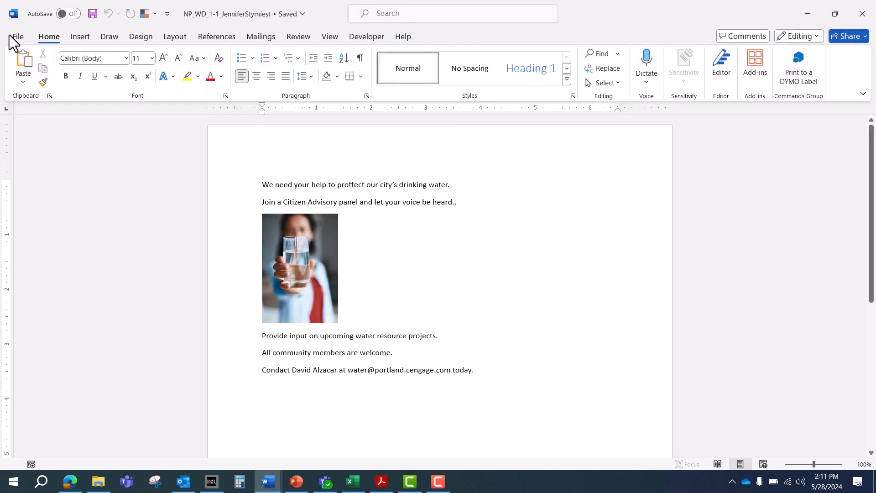
Begin saving the document under a new name and choose the folder Document Formatting > Document Formatting I > Fall 2024 > Word Module 1
click(18, 37)
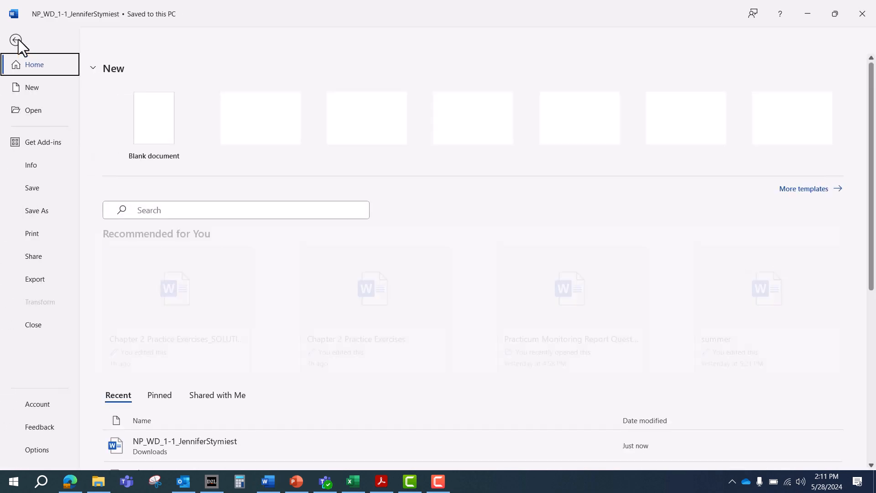
click(44, 212)
click(139, 240)
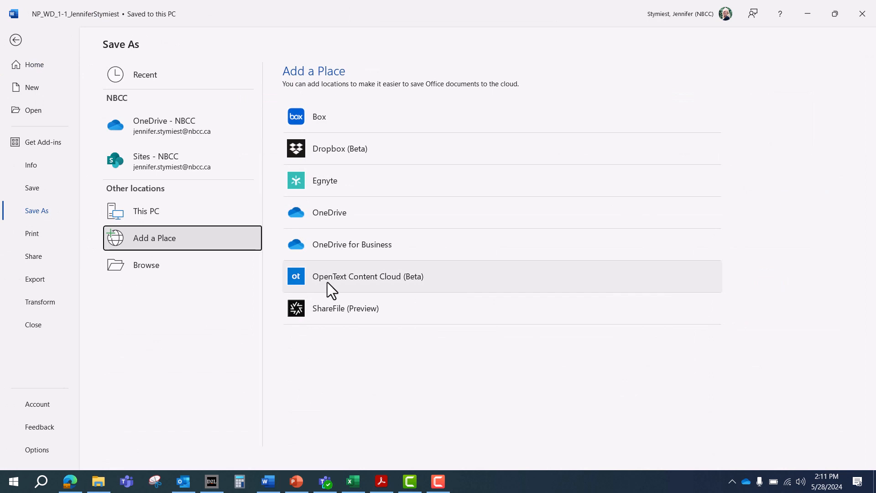
click(139, 267)
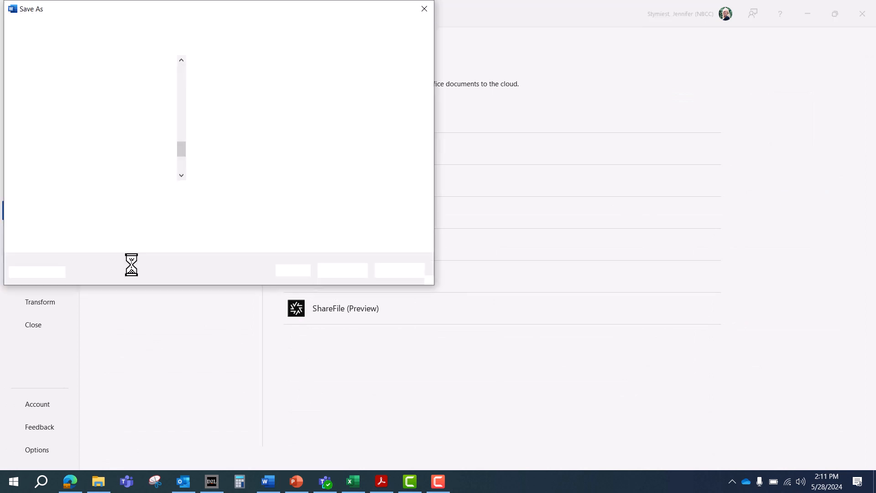
scroll(94, 151, up, 10)
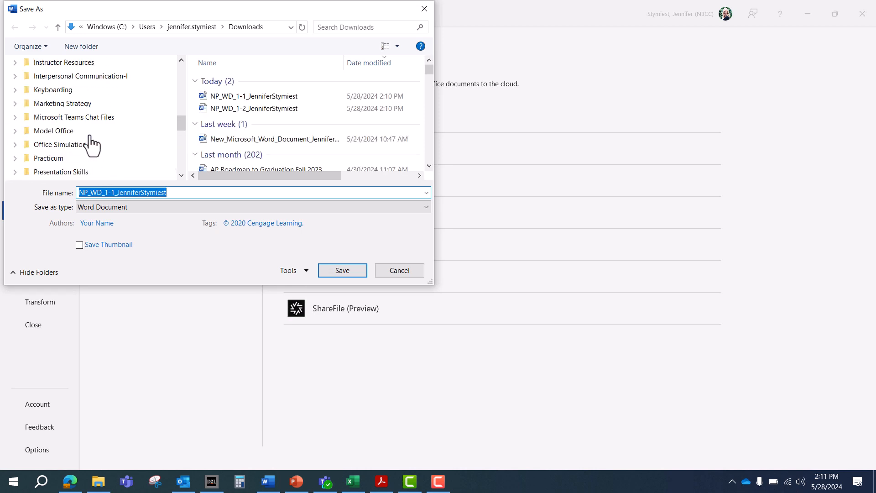
scroll(91, 137, up, 1)
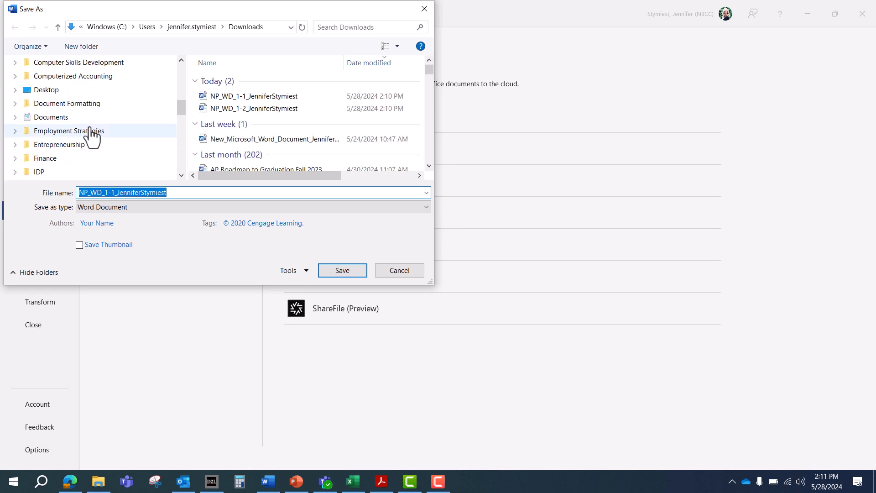
click(89, 104)
double_click(243, 87)
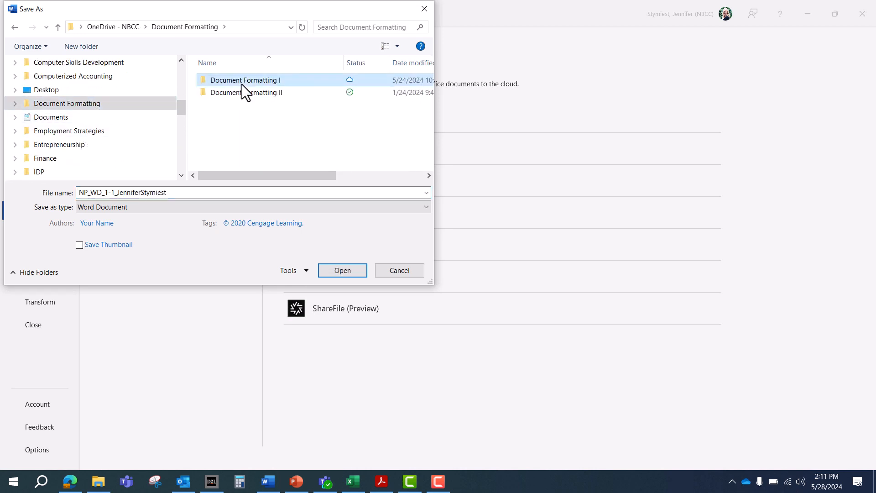
double_click(240, 154)
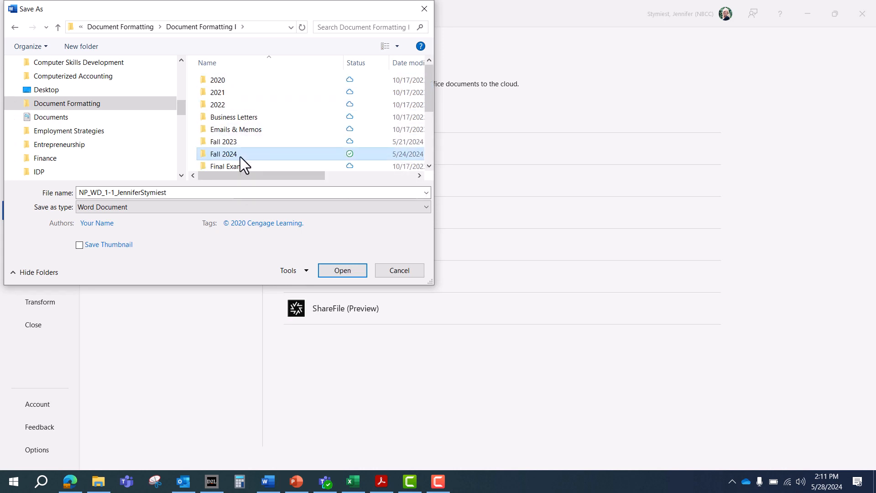
click(226, 84)
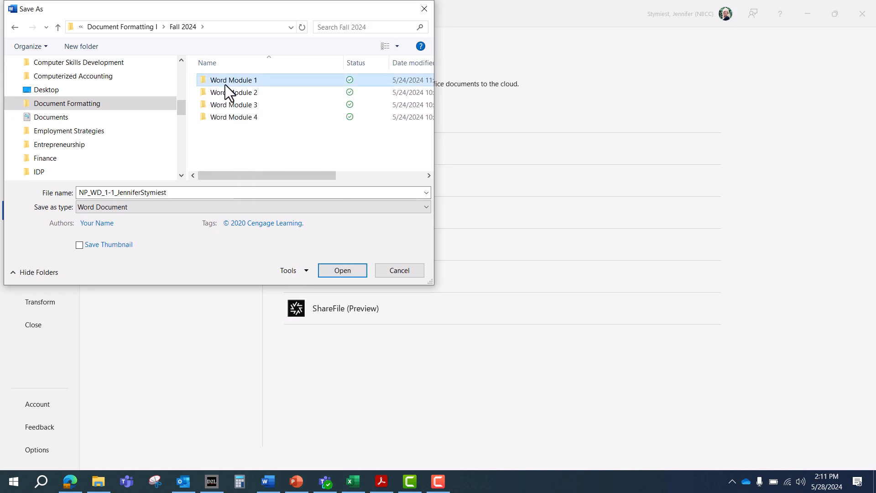
double_click(226, 84)
Replace the file name with the copied NP_WD_1_Flyer name and save the document
click(215, 195)
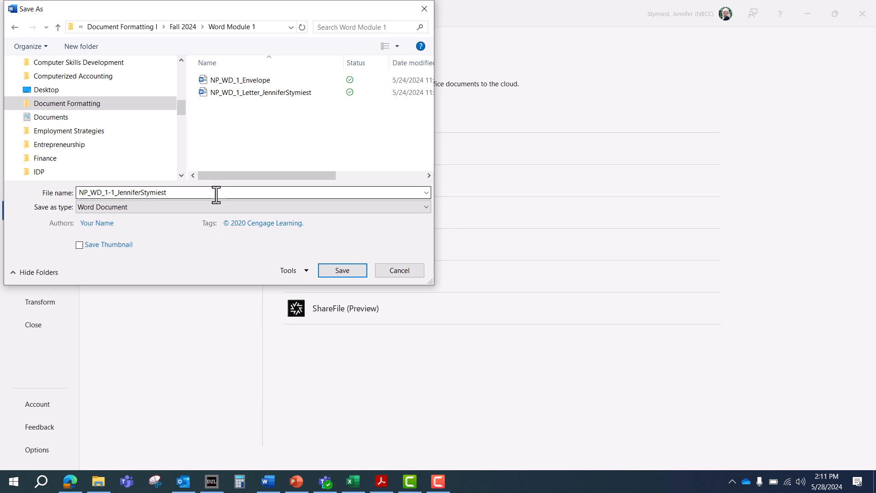
key(ctrl+a)
key(BackSpace)
right_click(216, 194)
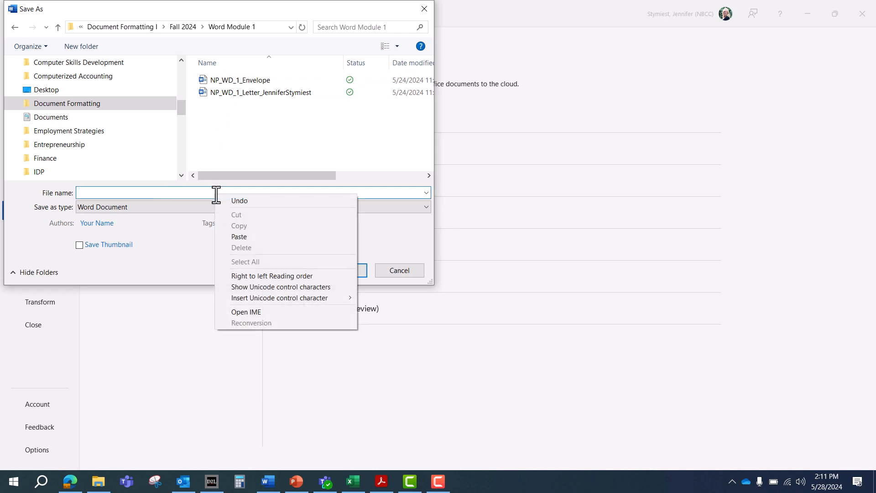
click(231, 235)
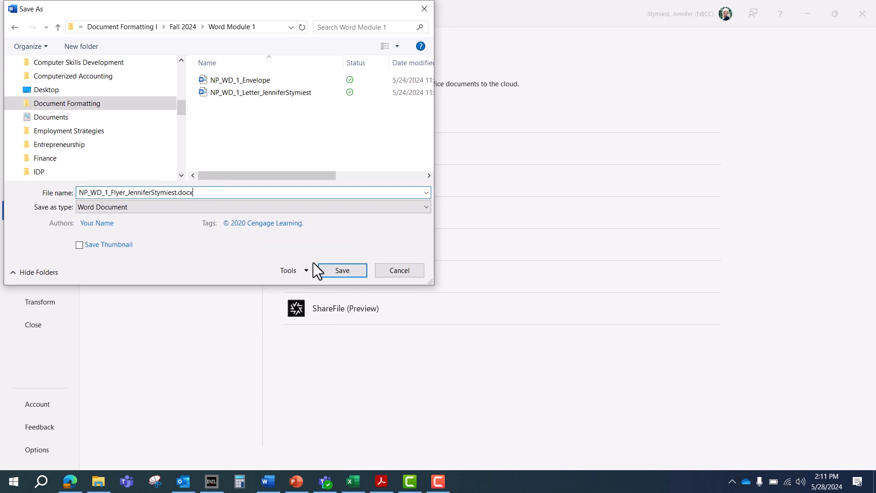
click(345, 272)
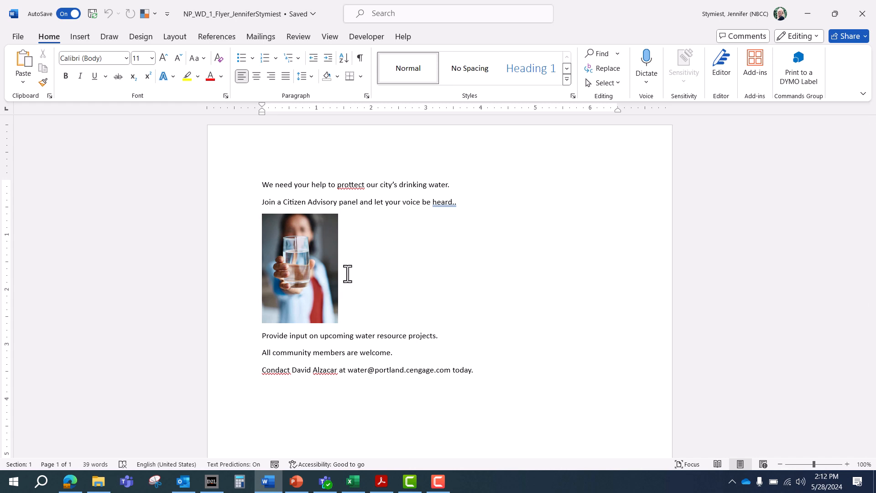
Open Word's proofing options and review the settings for correcting spelling and grammar
click(846, 464)
click(846, 464)
click(845, 465)
click(845, 465)
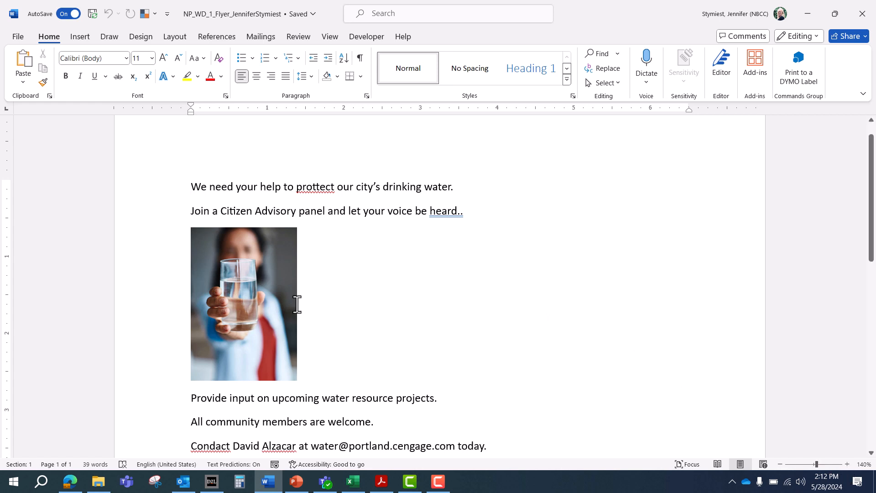
click(18, 36)
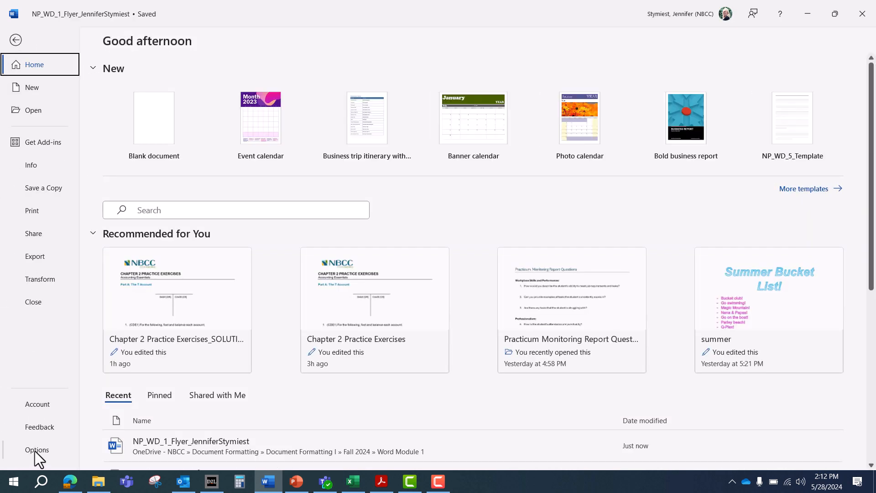
click(34, 451)
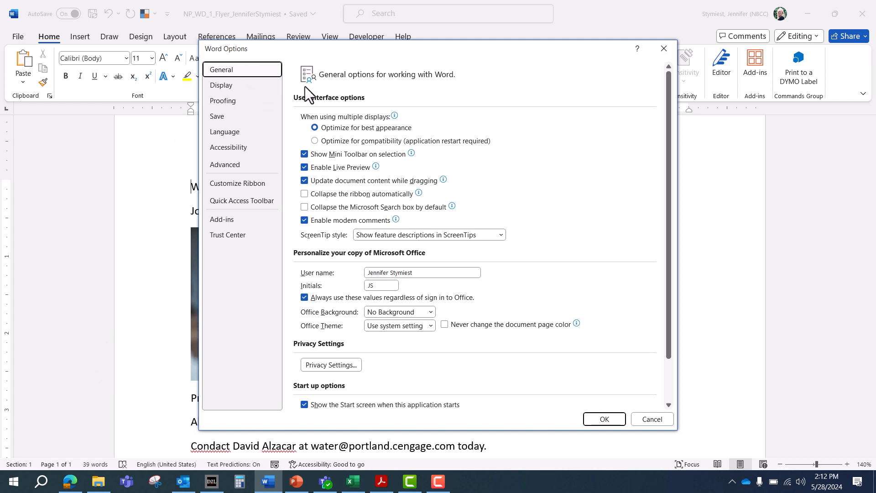
click(226, 100)
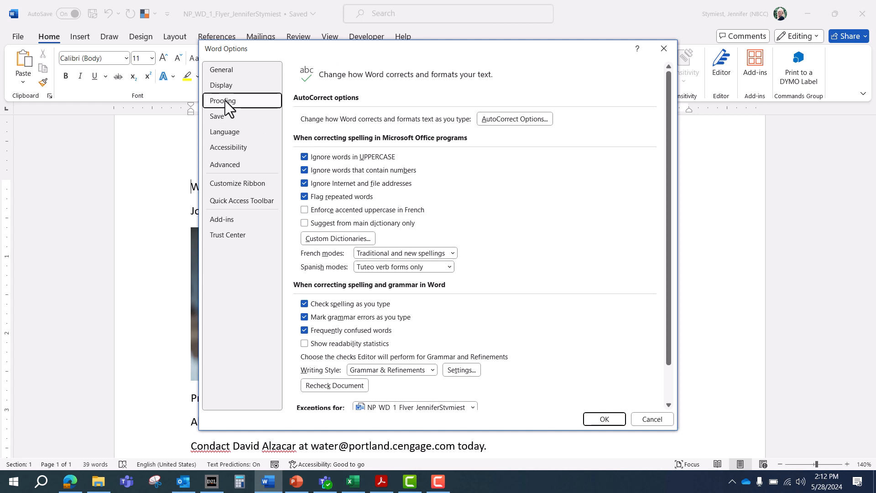
scroll(357, 220, down, 2)
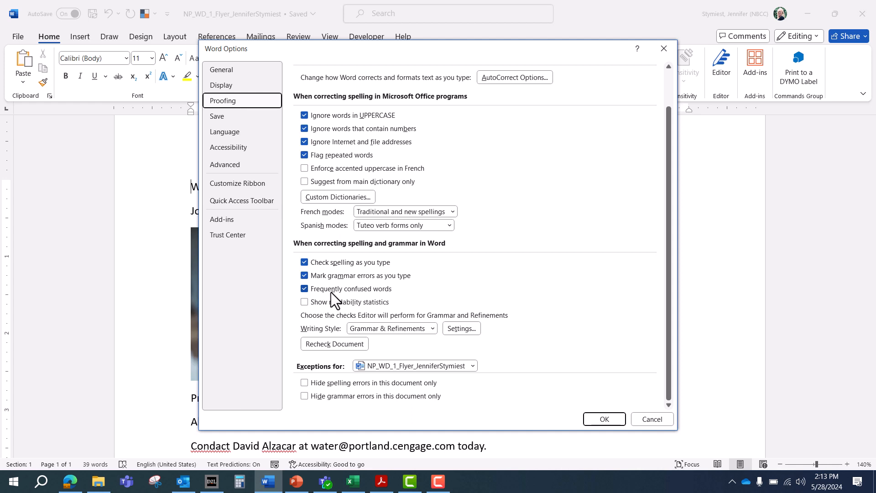
Examine the individual grammar, clarity, conciseness, formality and vocabulary checks available for the Grammar & Refinements writing style
click(462, 329)
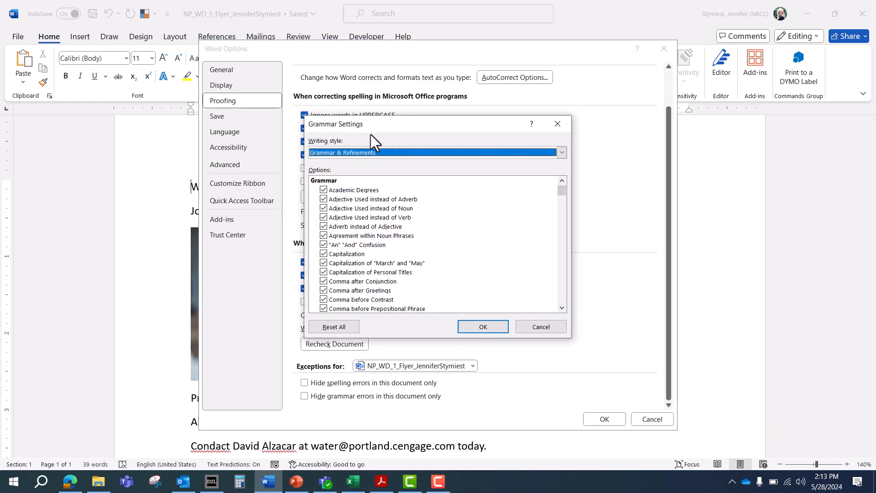
scroll(360, 176, down, 1)
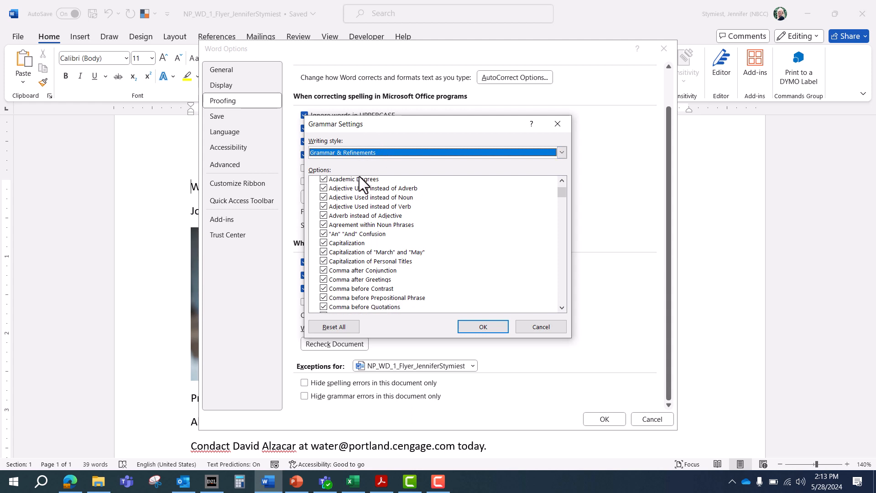
scroll(360, 176, up, 1)
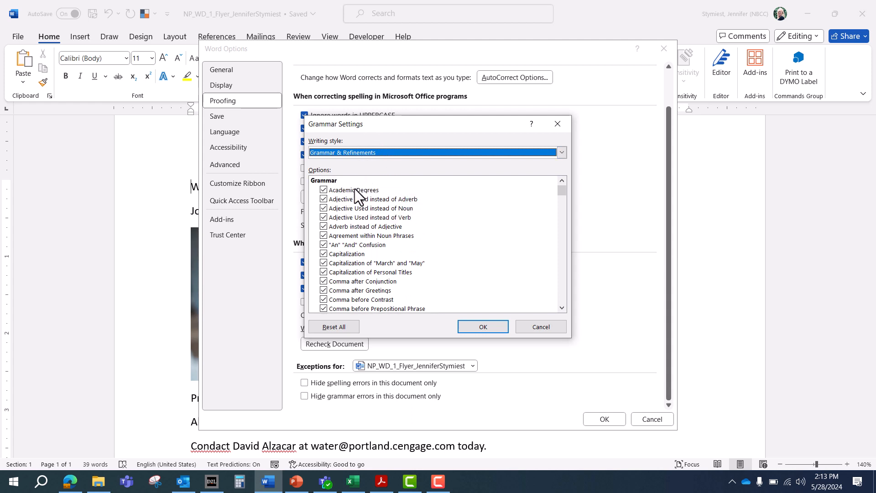
scroll(354, 195, down, 7)
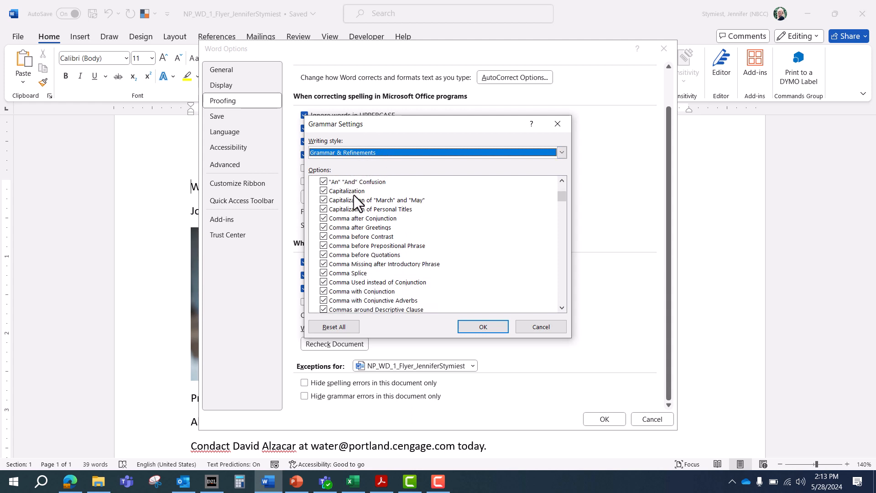
scroll(354, 195, down, 10)
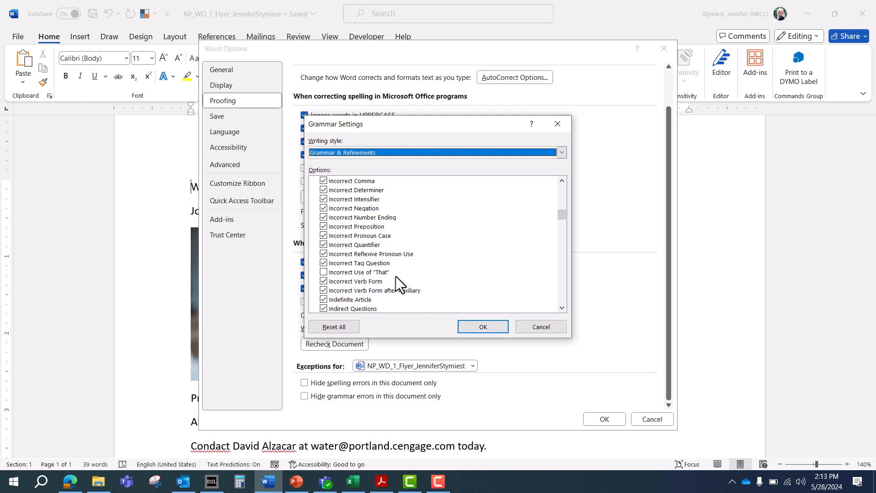
scroll(394, 274, down, 10)
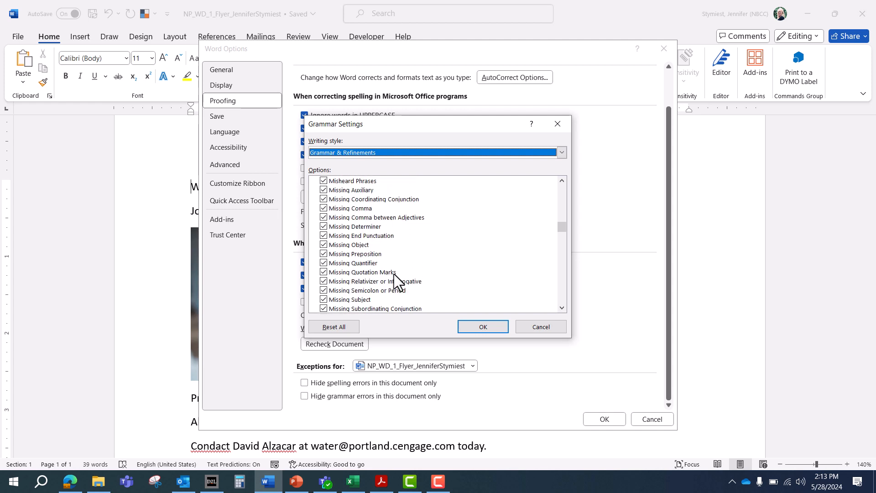
scroll(393, 274, down, 8)
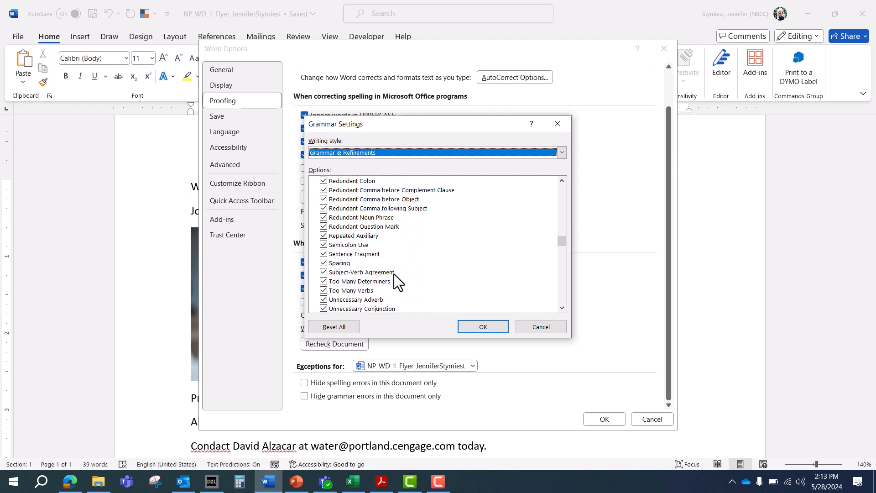
scroll(394, 274, down, 7)
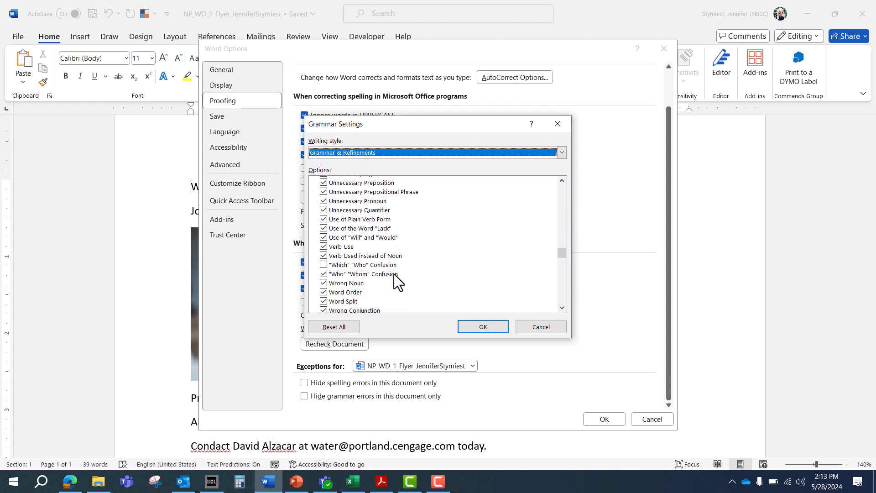
scroll(393, 274, down, 8)
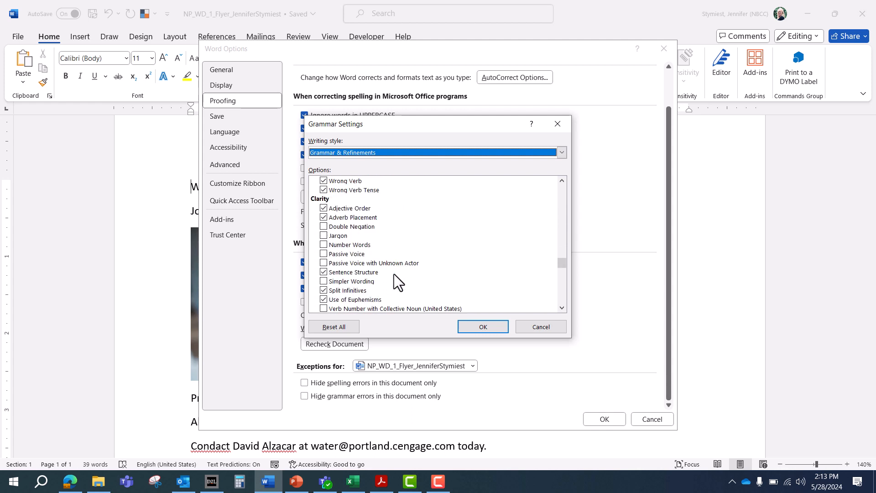
scroll(394, 274, down, 8)
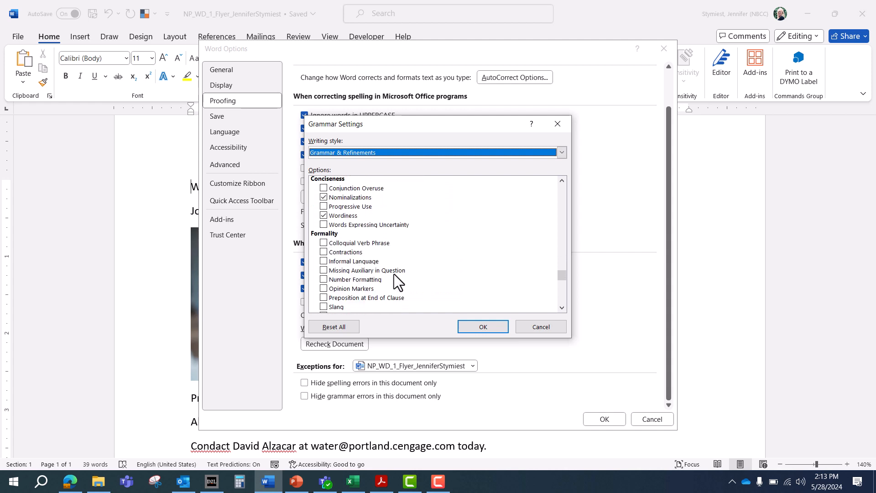
scroll(394, 274, down, 8)
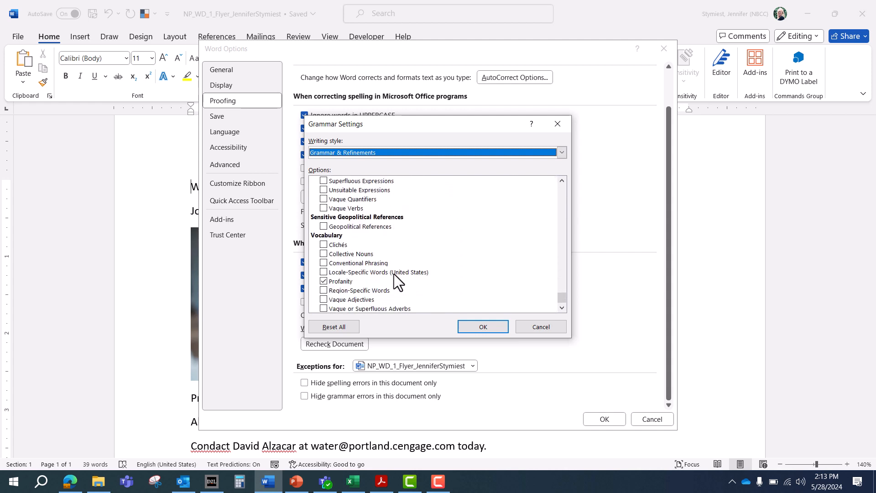
scroll(393, 274, down, 1)
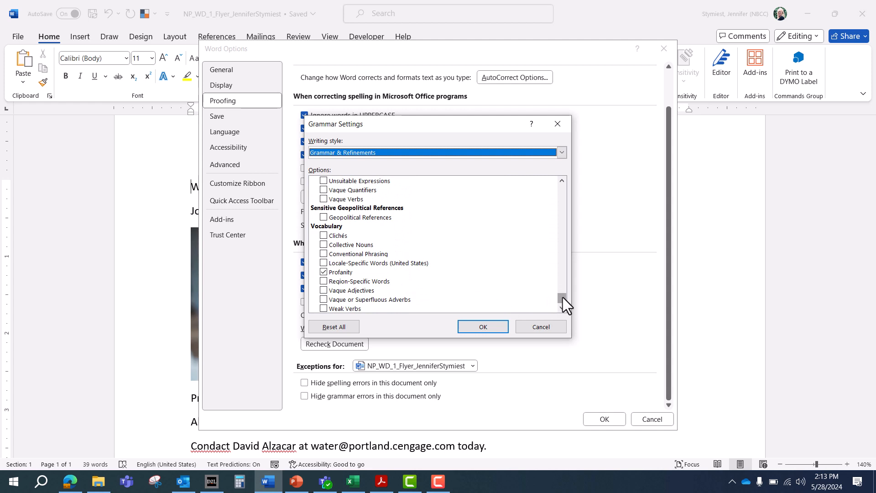
drag(562, 297, 562, 186)
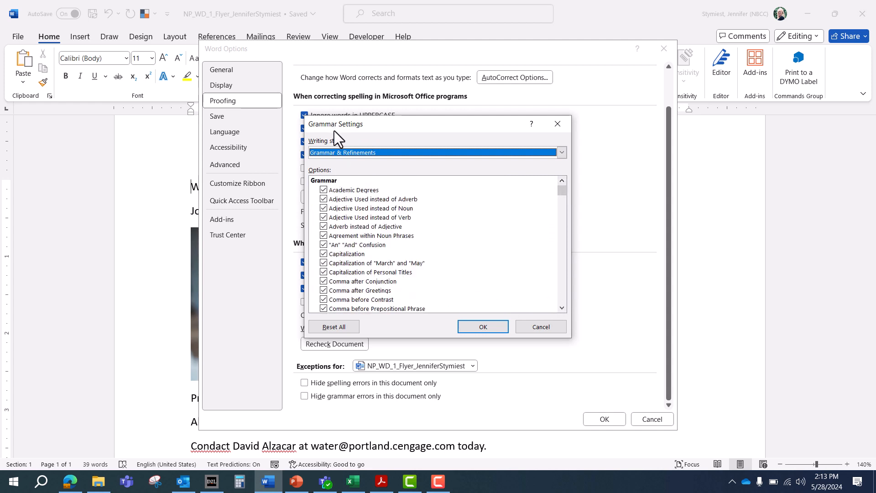
click(524, 326)
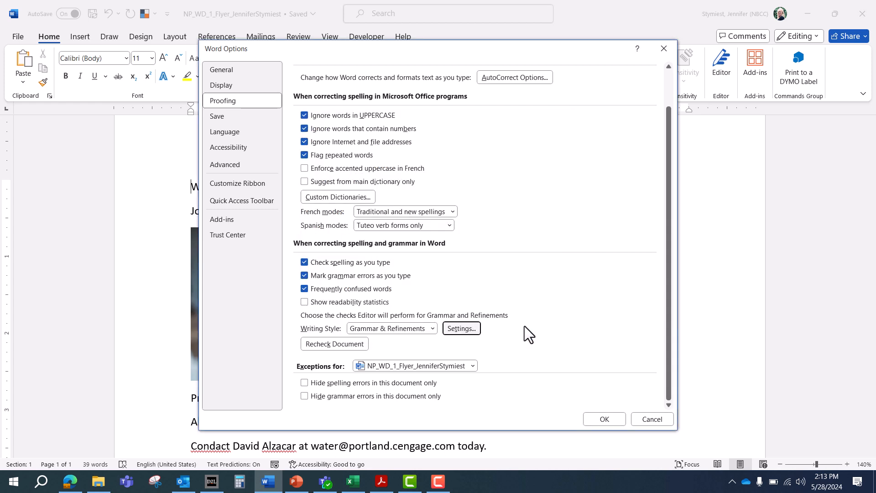
Reset the spelling and grammar checkers so the document is rechecked, and apply the Word options
click(330, 343)
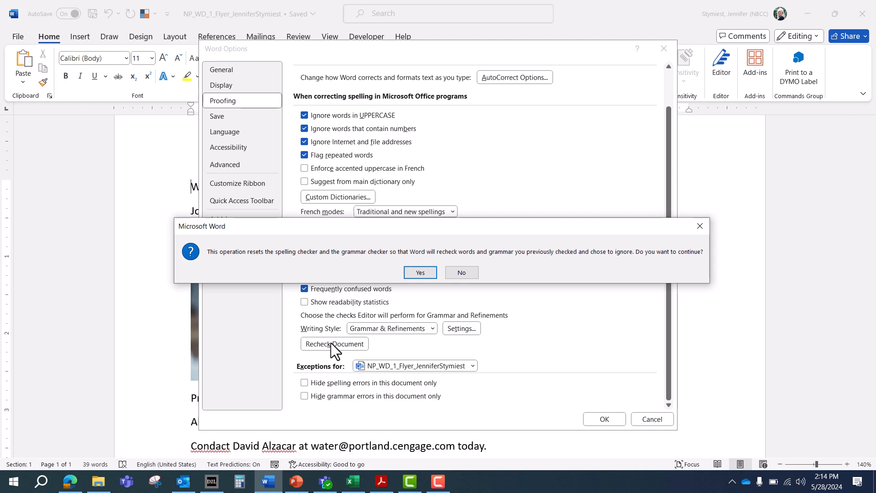
click(422, 272)
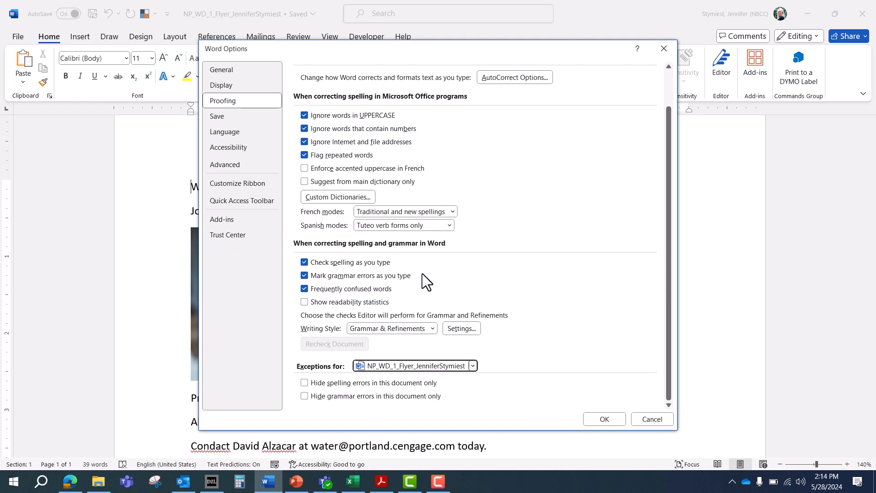
click(605, 420)
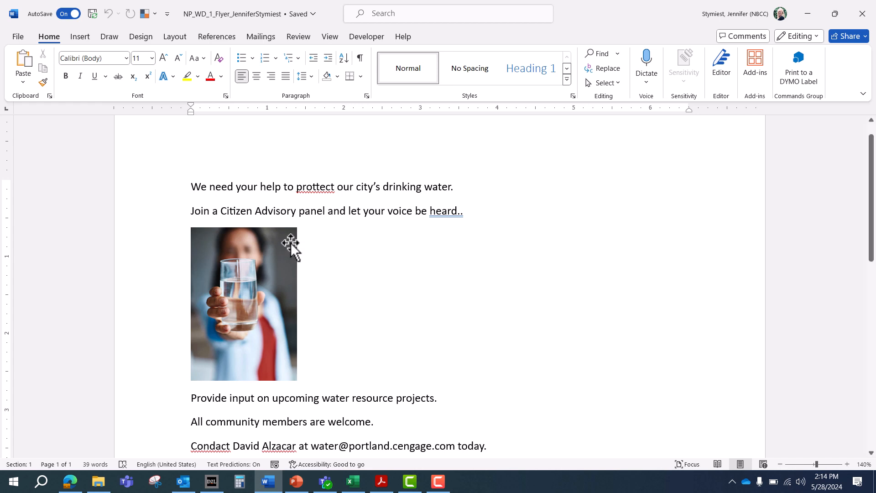
Run the Editor check from the beginning of the document and correct the misspelled "prottect" to "protect" in the first line
click(194, 191)
click(297, 37)
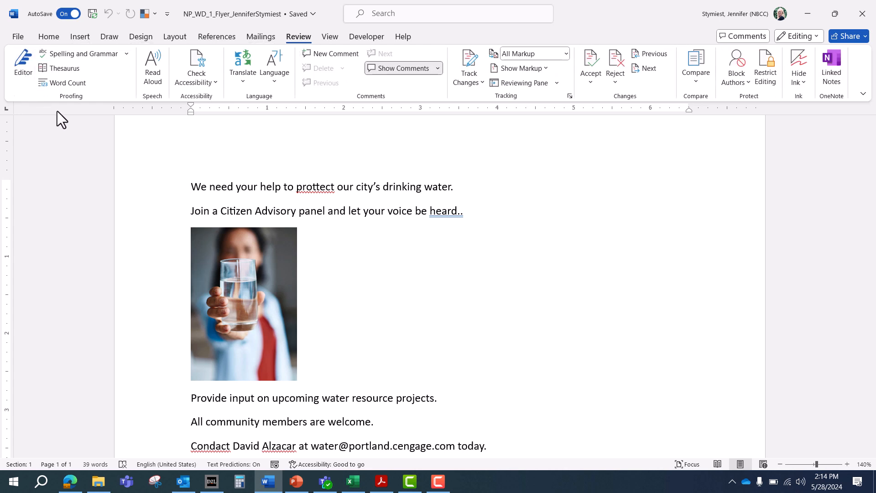
click(20, 66)
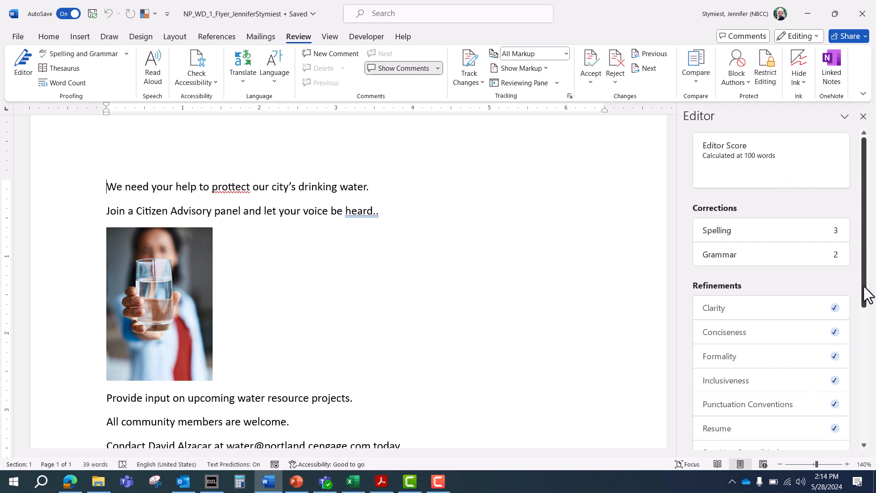
mouse_move(867, 294)
mouse_down()
mouse_move(870, 309)
mouse_move(871, 297)
mouse_up()
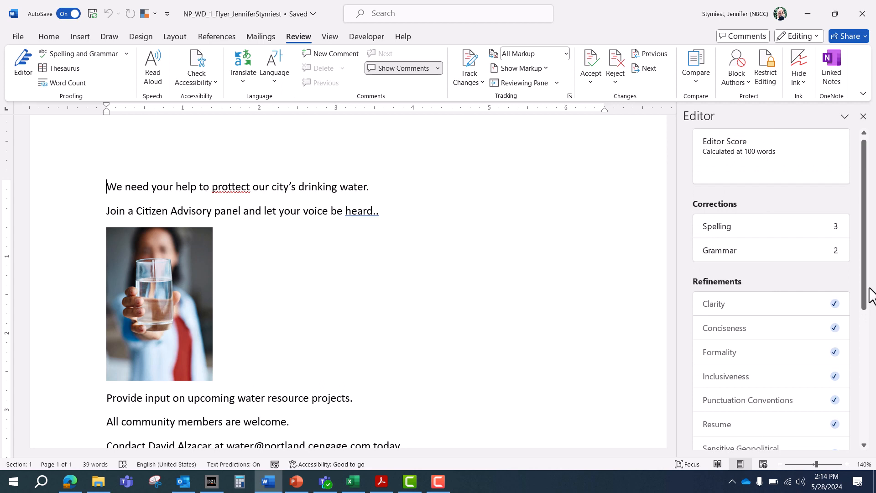
click(769, 225)
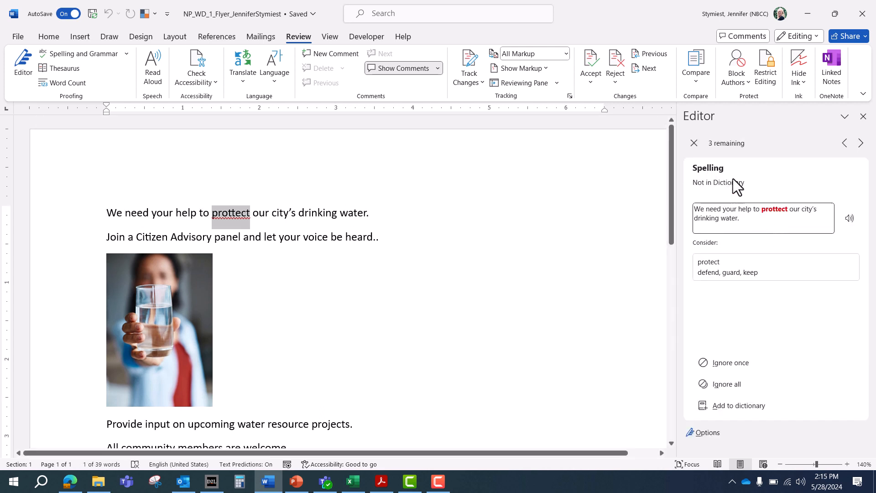
click(697, 143)
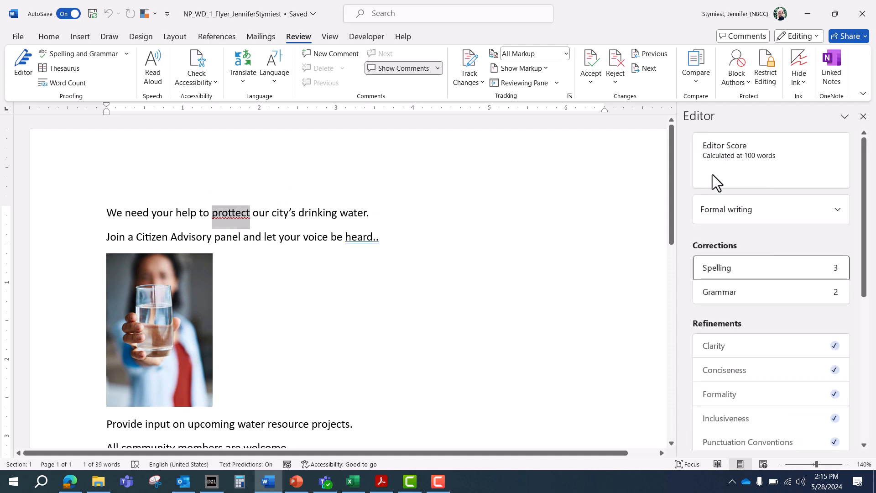
click(724, 266)
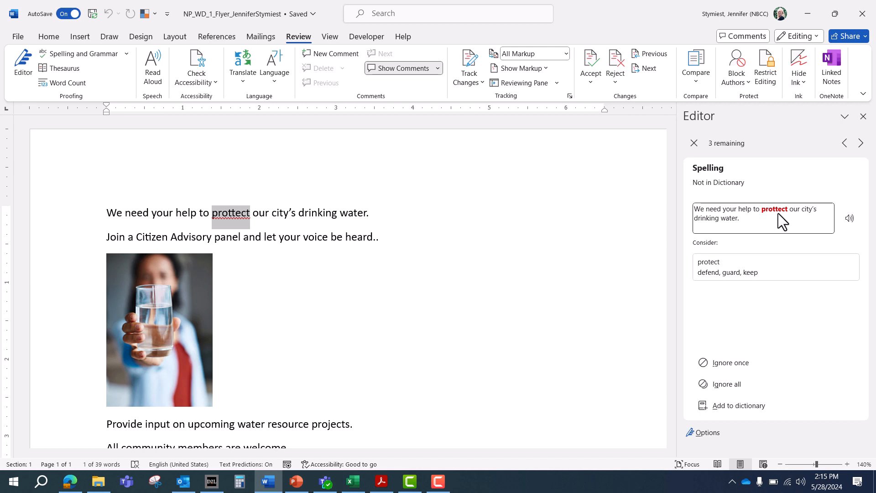
click(732, 270)
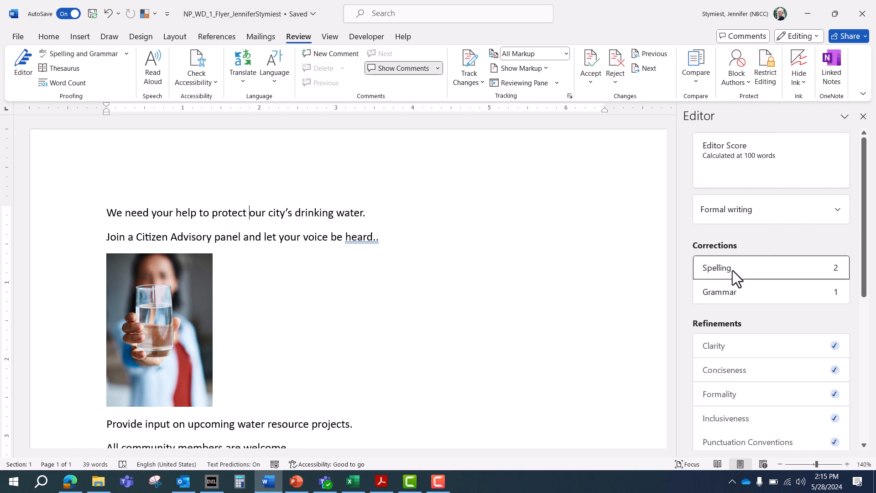
Correct "Condact" to "Contact" in the last line and ignore the flagged surname once
click(733, 270)
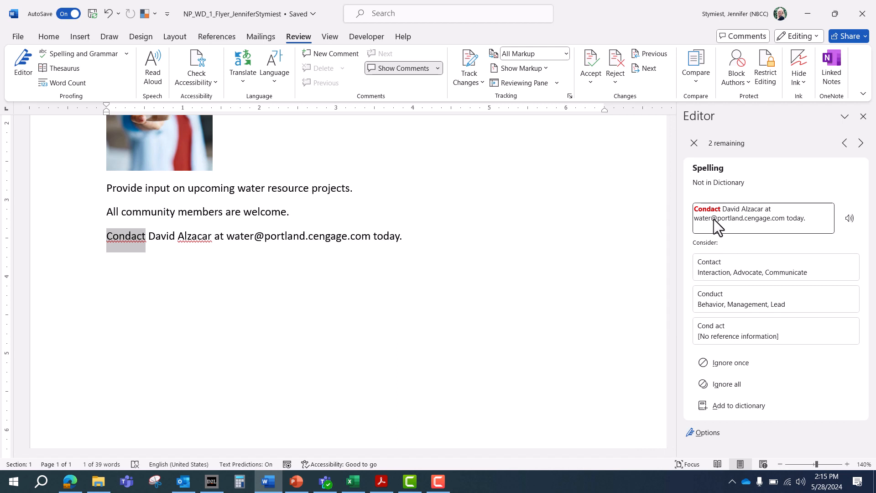
click(722, 262)
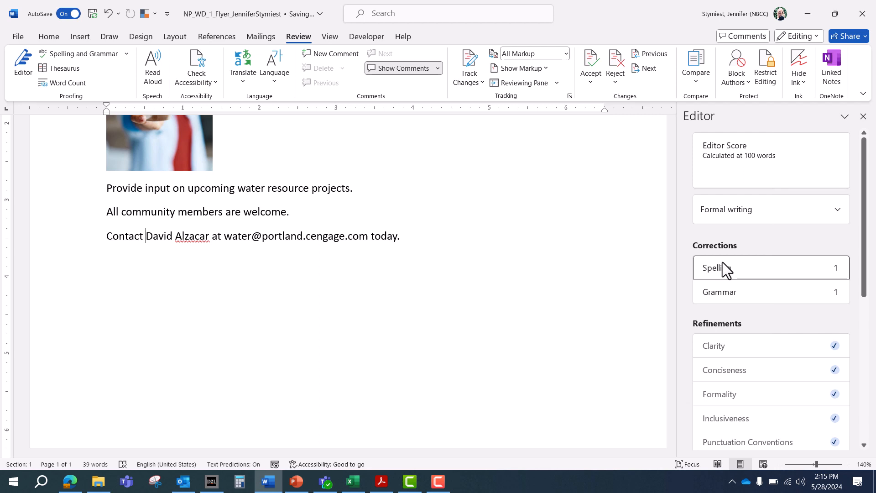
click(722, 267)
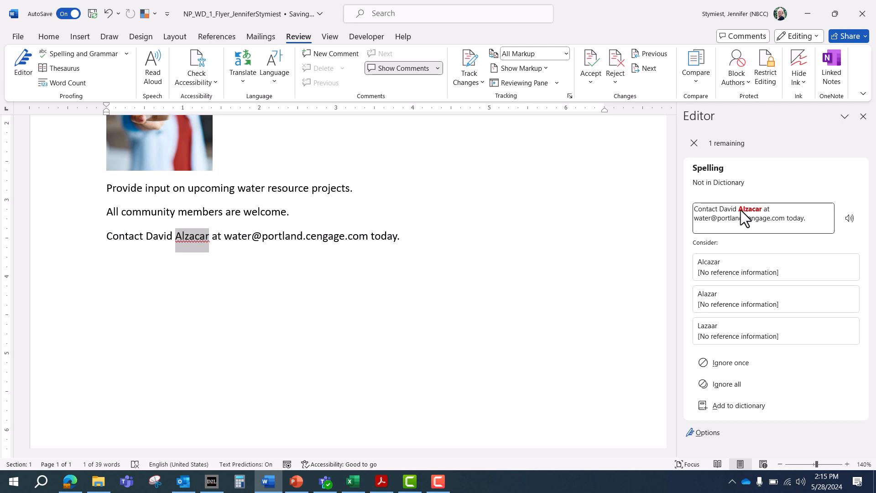
click(730, 363)
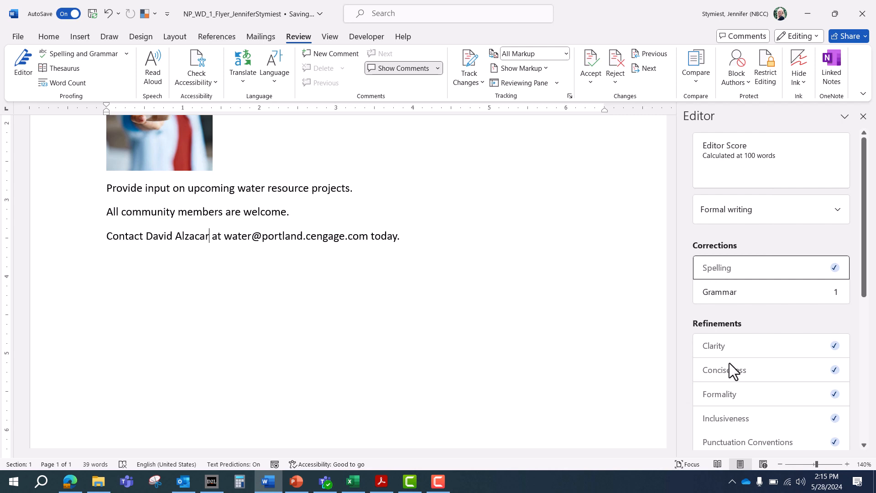
Correct the double period after "heard" to a single period with the grammar suggestion and close Editor
click(732, 291)
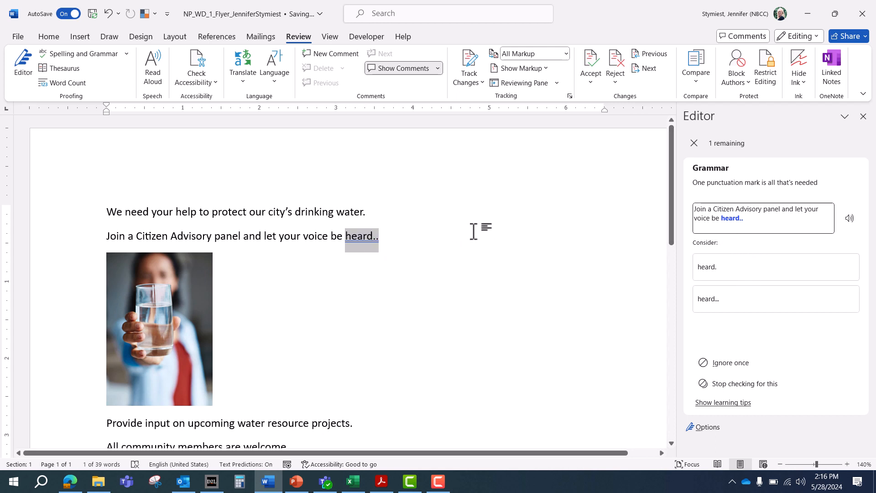
click(725, 265)
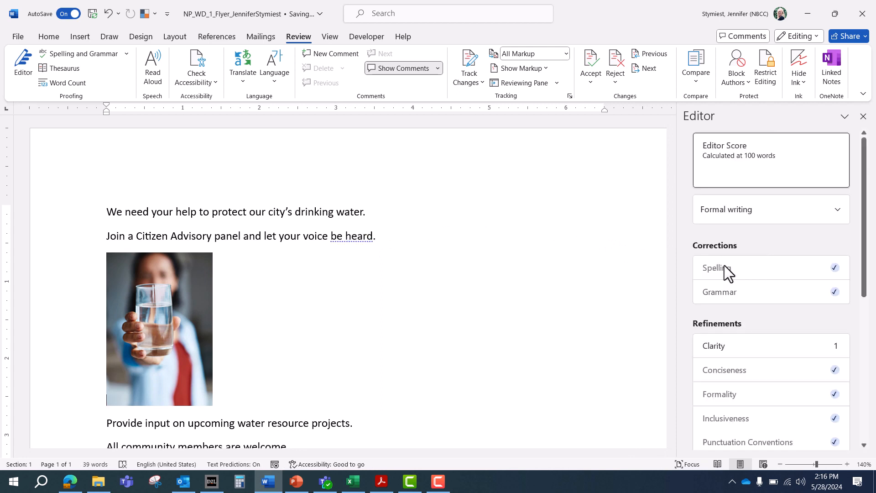
click(864, 117)
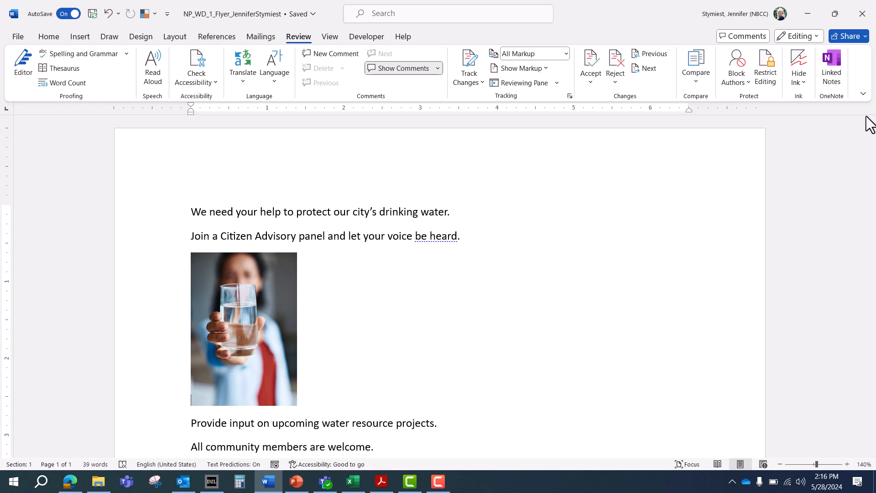
Proofread the flyer text and capitalize "panel" so the second line reads "Citizen Advisory Panel"
scroll(388, 315, down, 3)
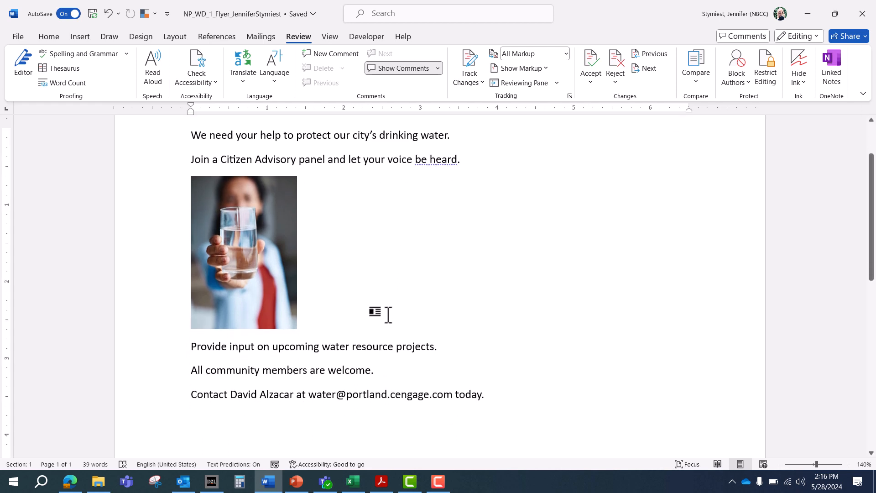
scroll(388, 315, up, 3)
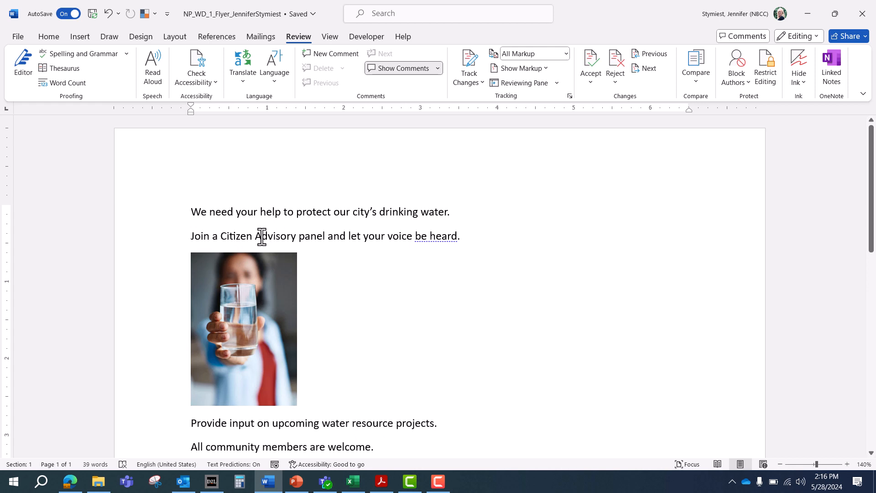
click(300, 236)
key(Delete)
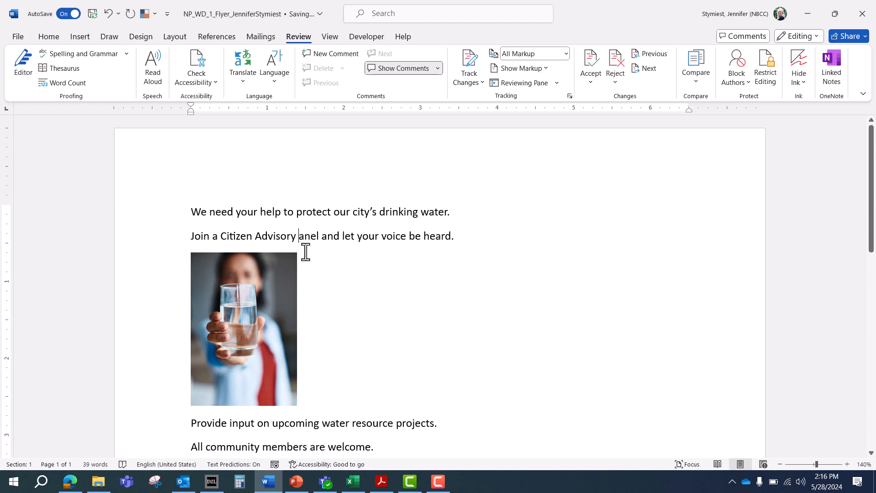
text(P)
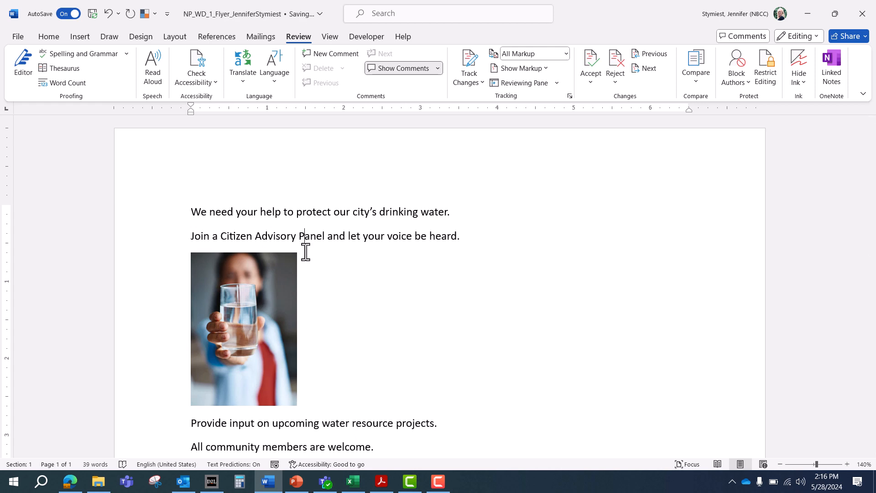
Replace the contact person's name in the last line of the flyer with the student's own full name
scroll(305, 252, down, 3)
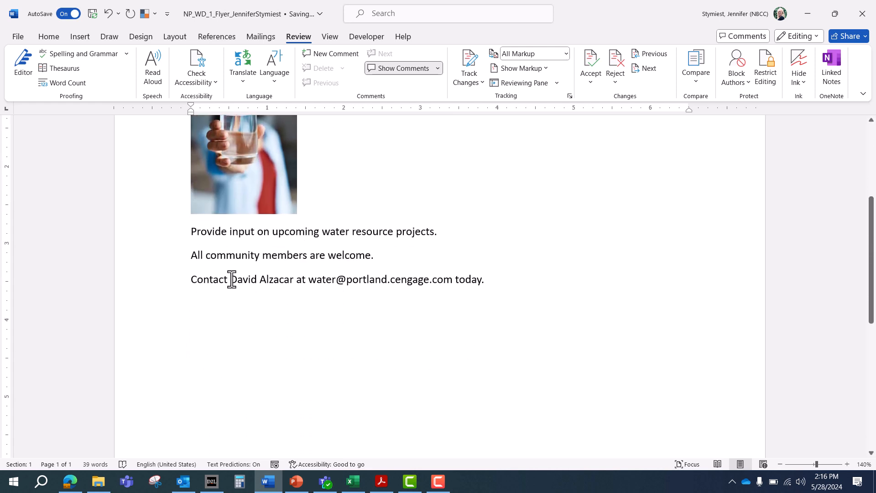
click(232, 279)
key(Delete)
key(Delete)
key(Delete)
key(Delete)
key(Delete)
key(Delete)
key(Delete)
key(Delete)
key(Delete)
key(Delete)
key(Delete)
key(Delete)
key(Delete)
key(Delete)
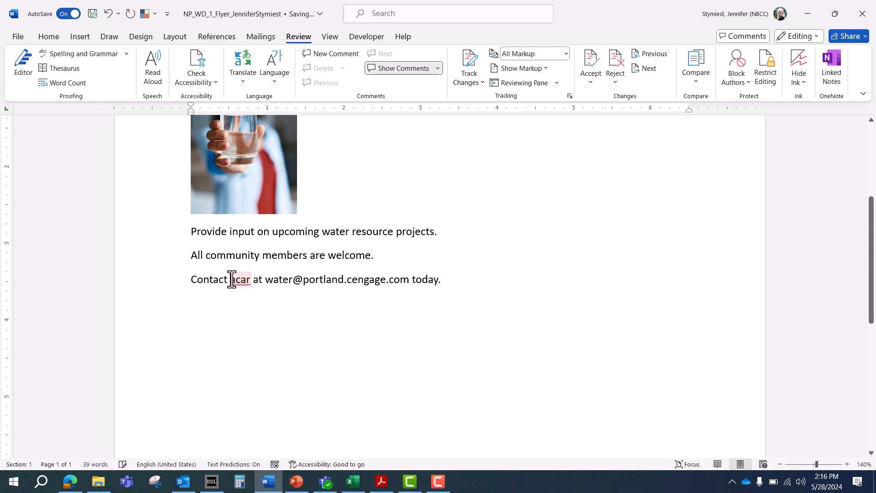
key(Delete)
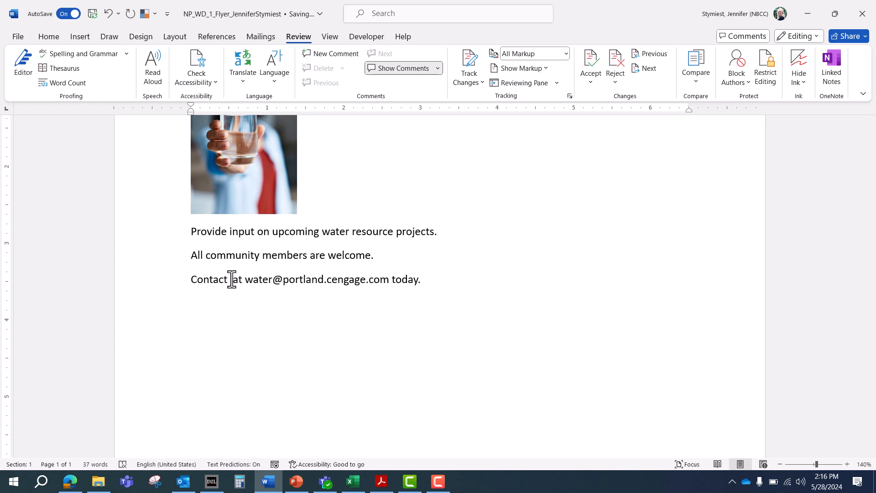
text(Jennifer St)
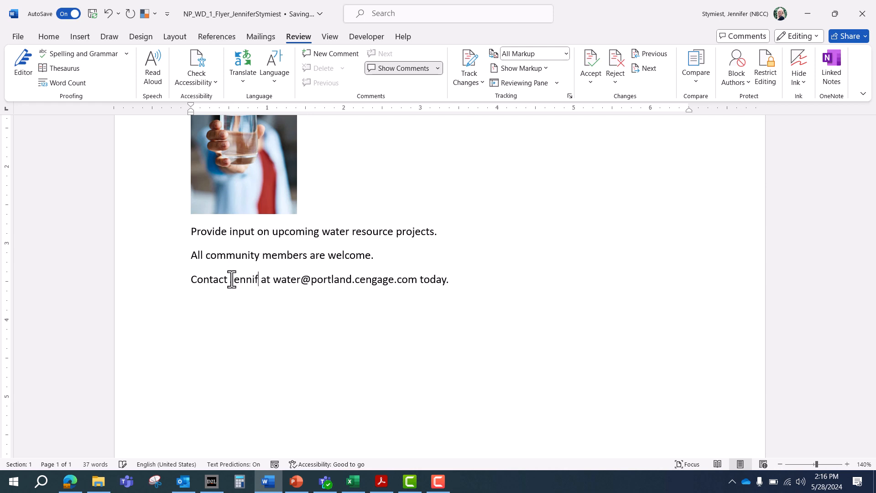
text(ymiest)
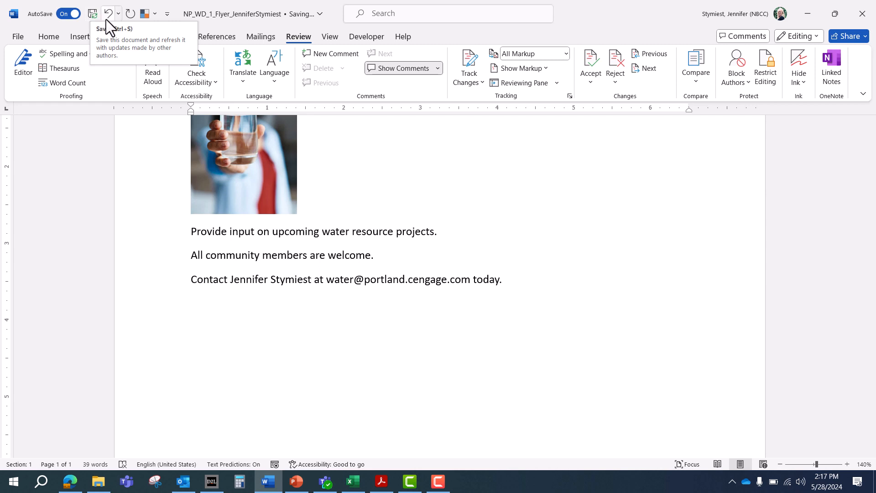
Change the page orientation to Landscape and apply the Narrow margins preset with 0.5" on all sides
click(328, 36)
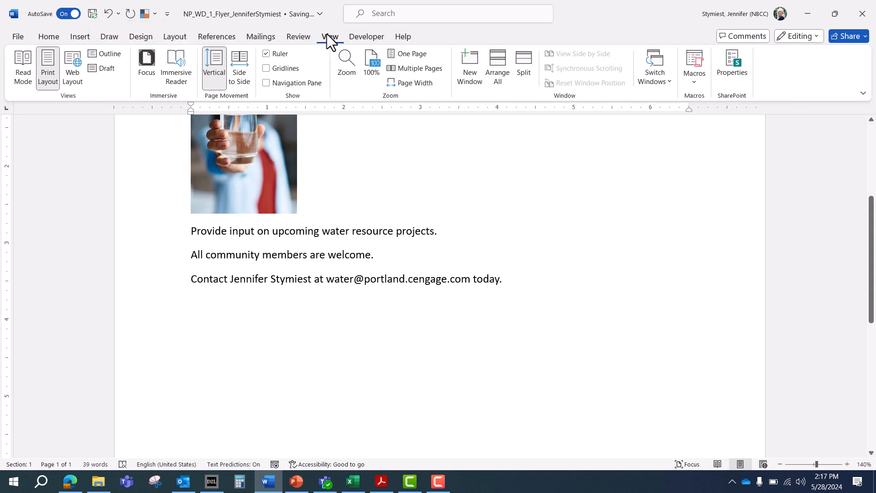
click(418, 56)
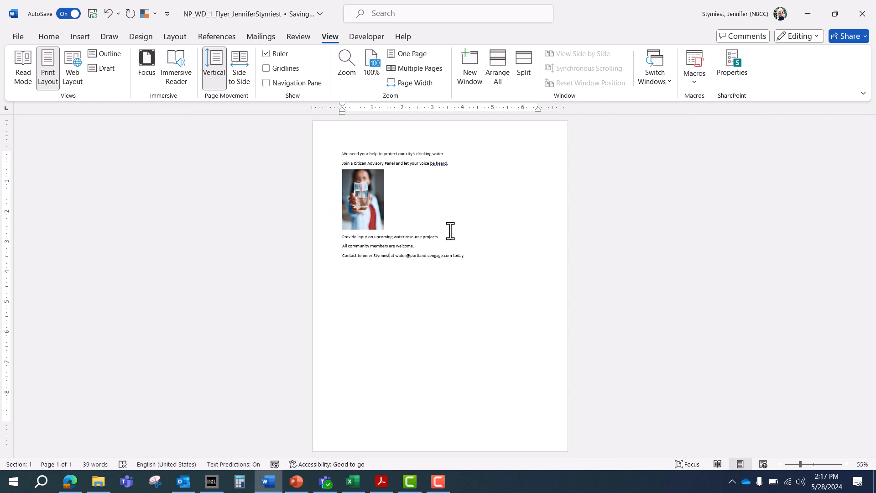
click(175, 37)
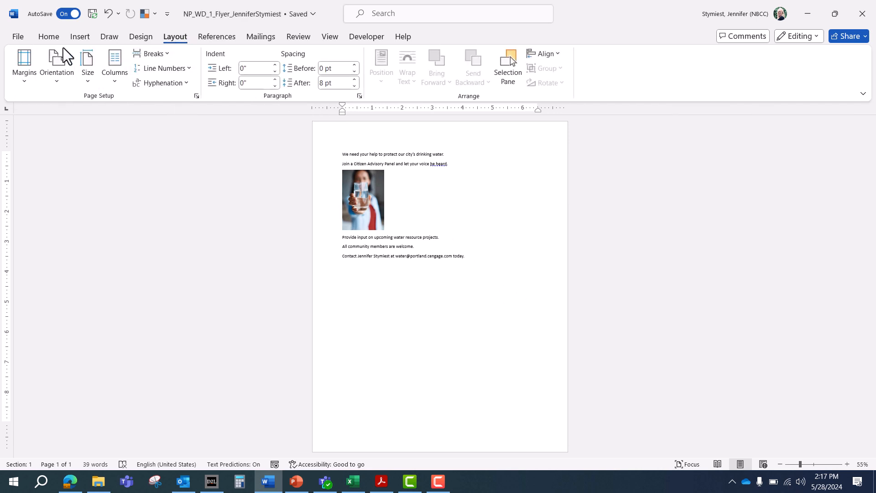
click(55, 80)
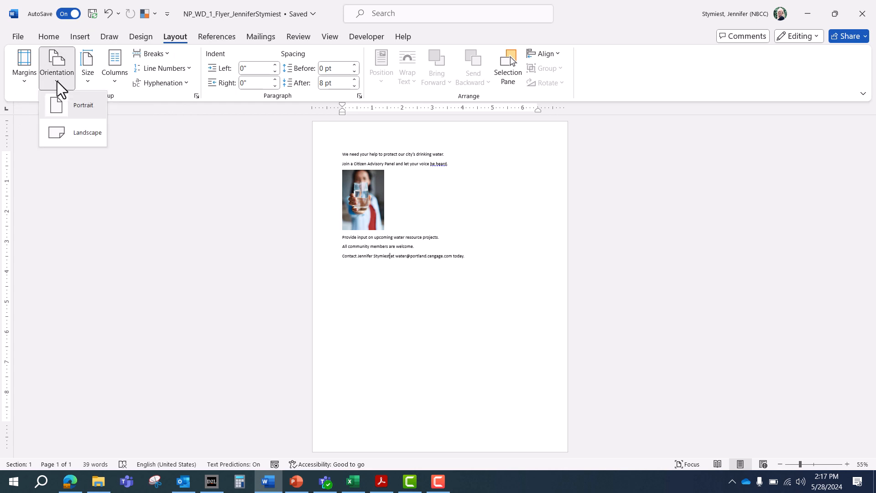
click(73, 133)
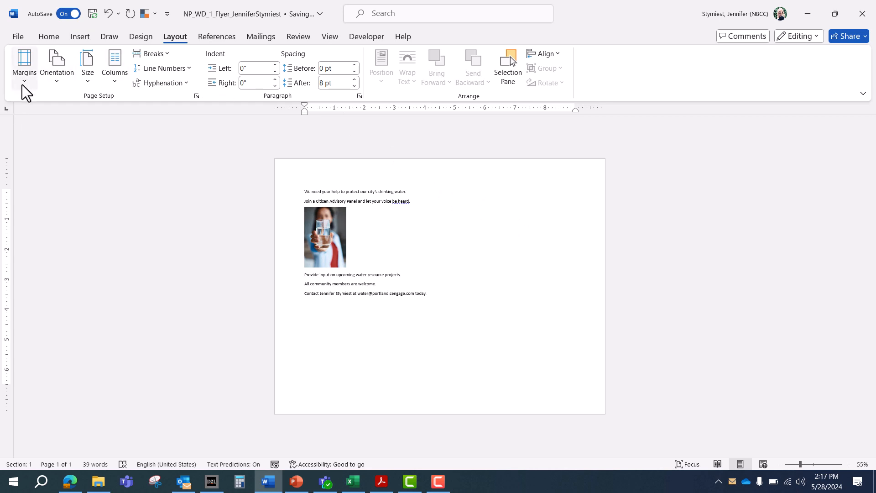
click(24, 69)
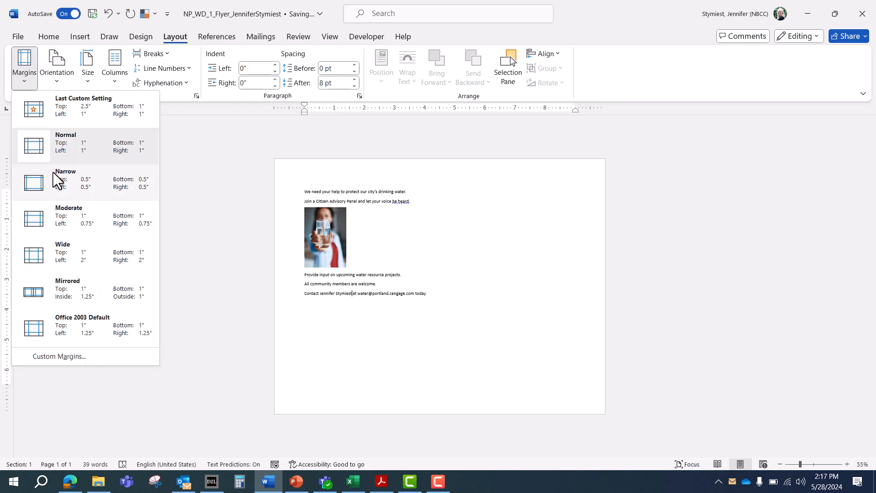
click(61, 184)
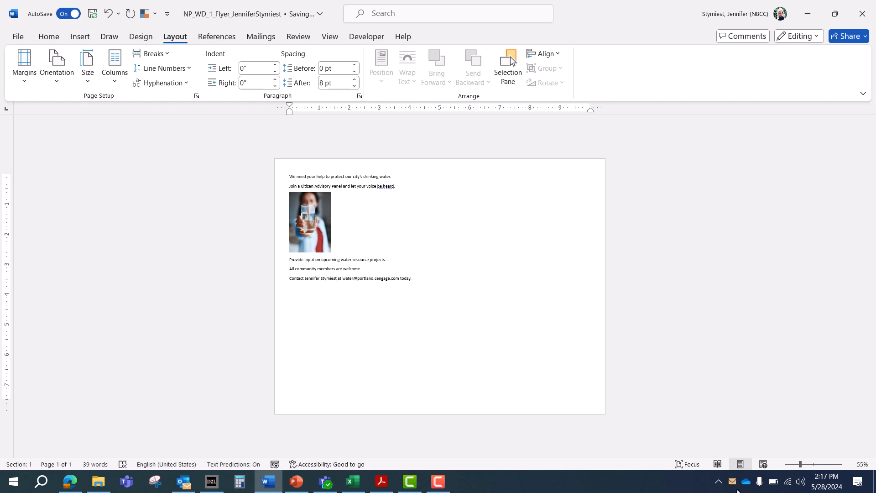
Place the cursor at the very start of the document and show the nonprinting formatting marks
click(849, 464)
click(848, 464)
click(848, 464)
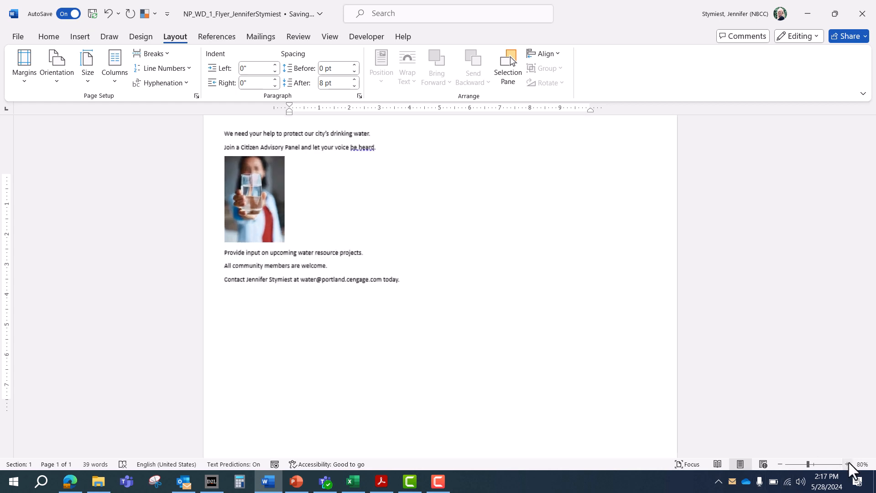
click(848, 465)
click(848, 464)
click(848, 464)
click(849, 465)
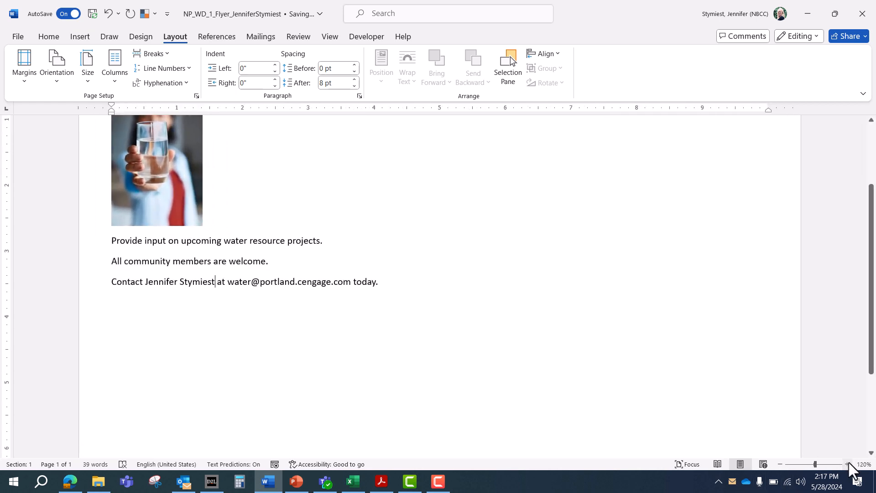
scroll(799, 374, up, 5)
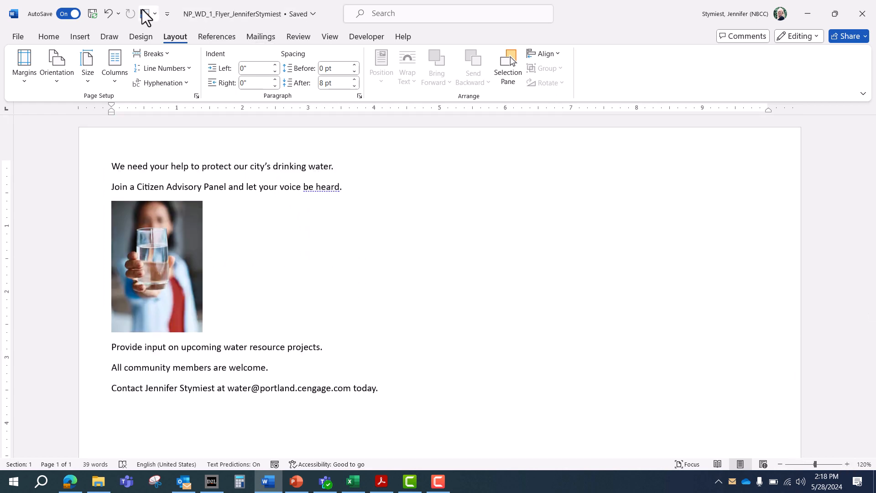
click(55, 39)
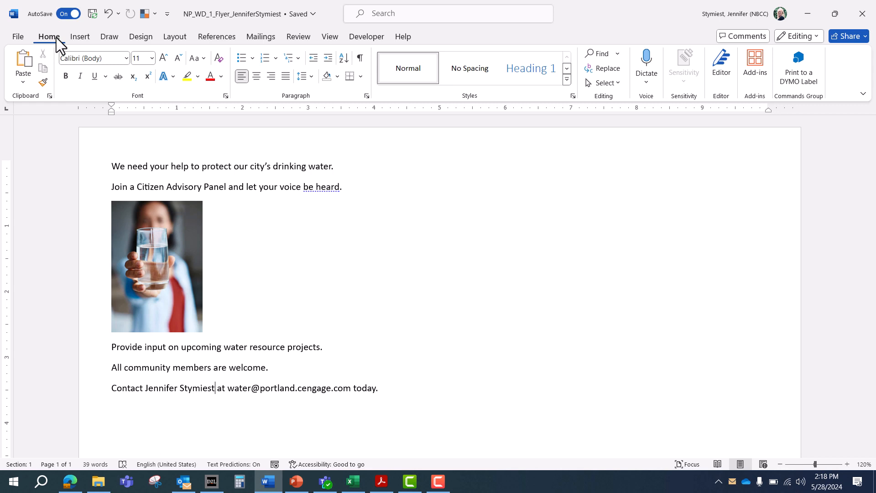
key(ctrl+Home)
click(360, 58)
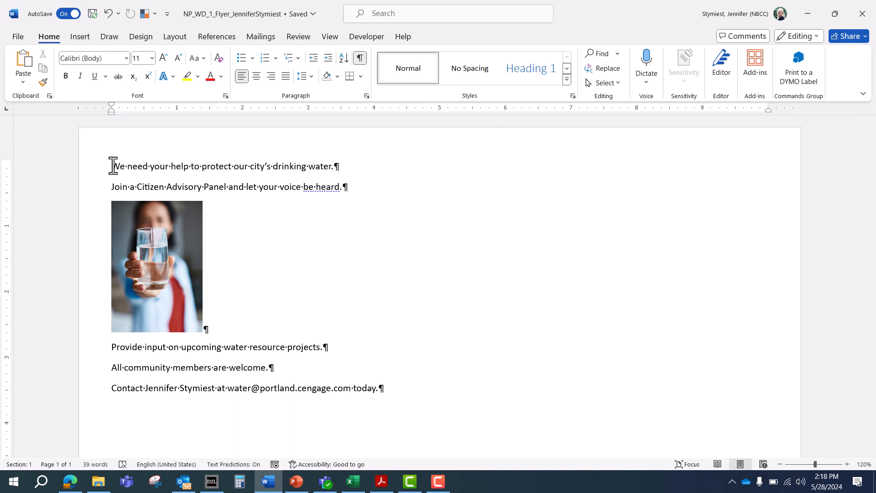
Format the first two lines above the picture in Arial with a font size of 22
shift+click(352, 188)
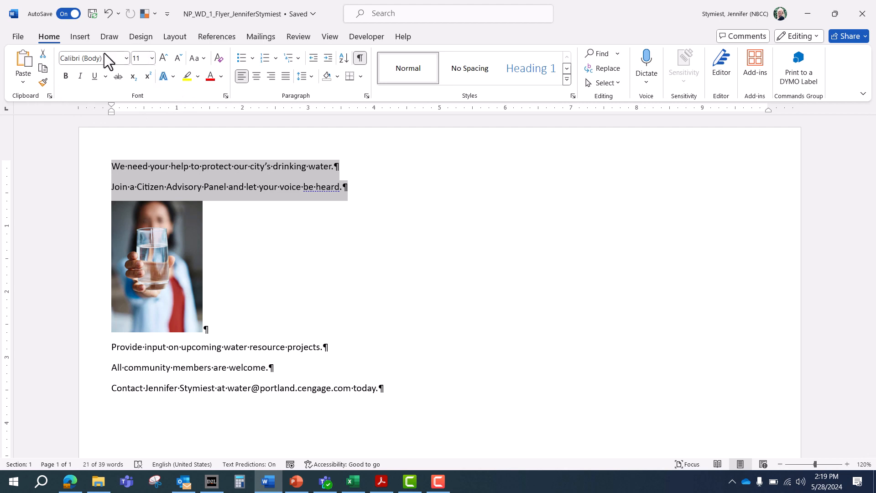
click(127, 58)
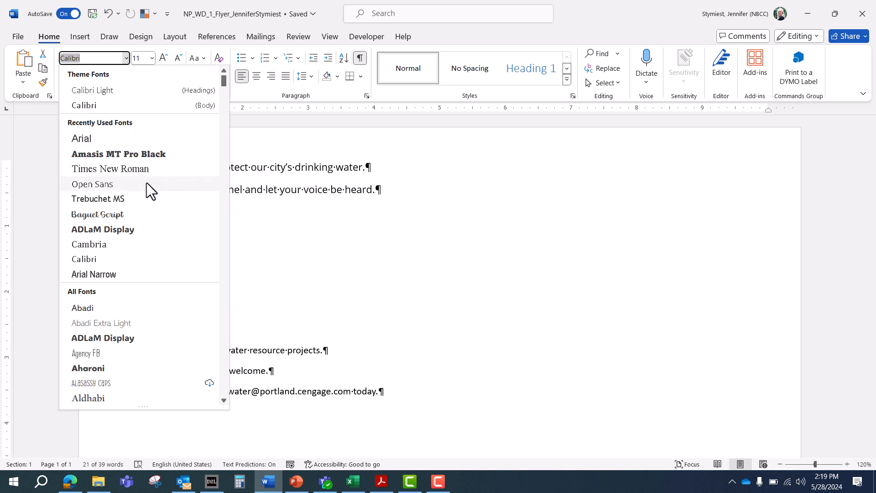
scroll(147, 183, down, 3)
scroll(147, 183, down, 3)
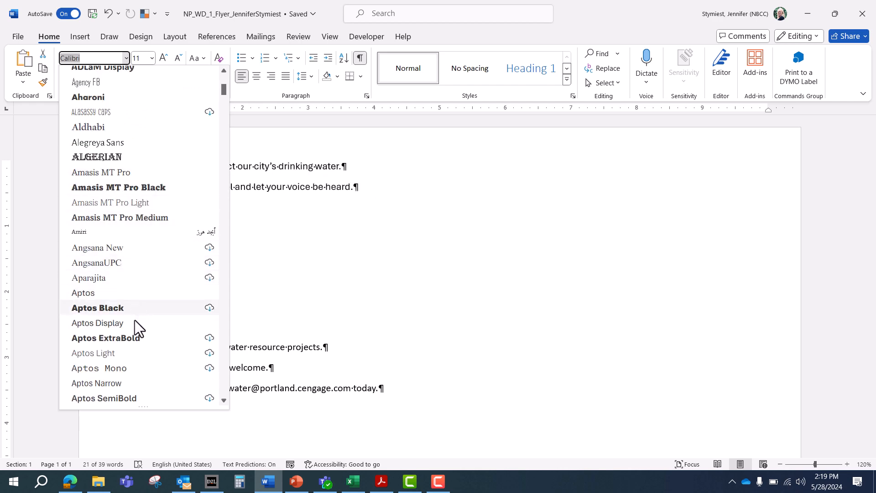
scroll(134, 334, down, 2)
scroll(137, 206, down, 3)
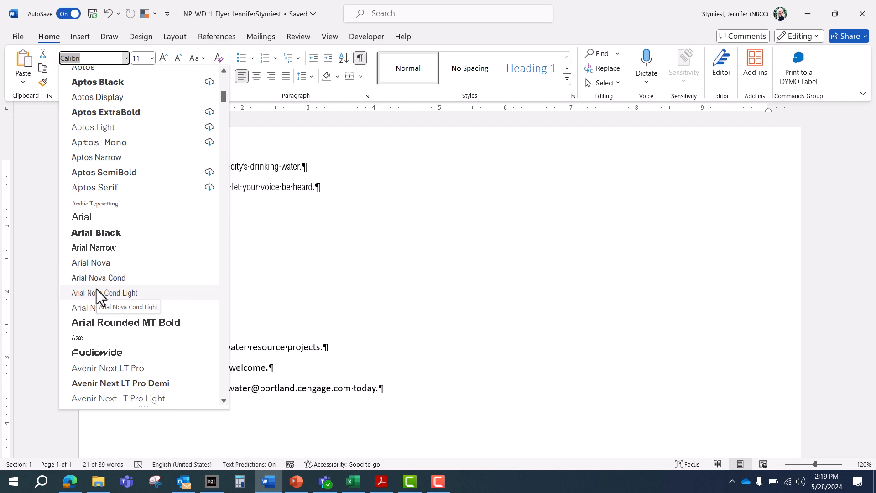
click(108, 217)
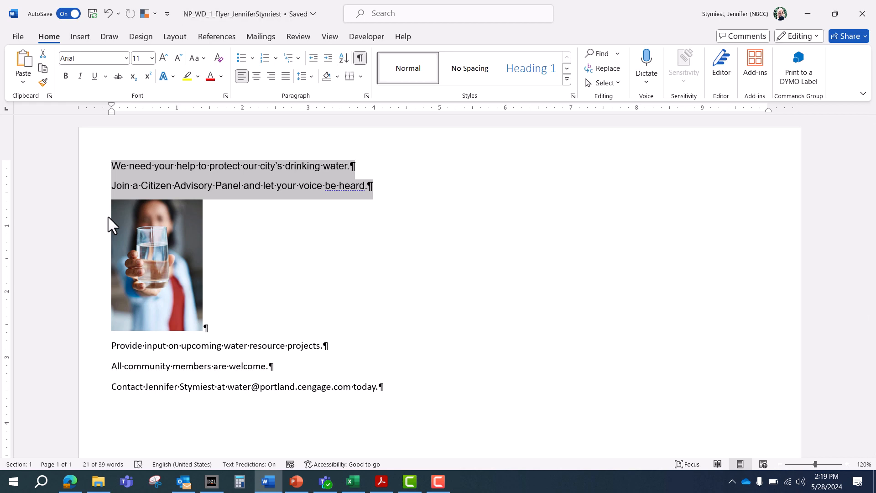
click(152, 58)
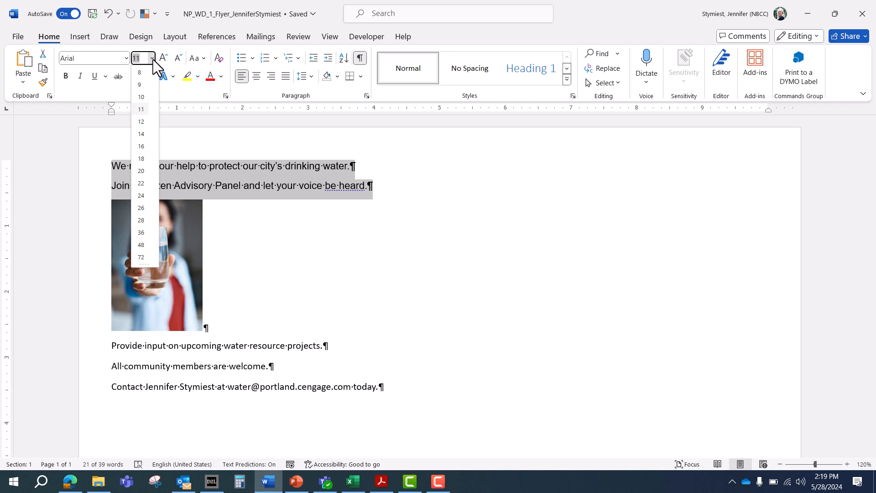
click(142, 182)
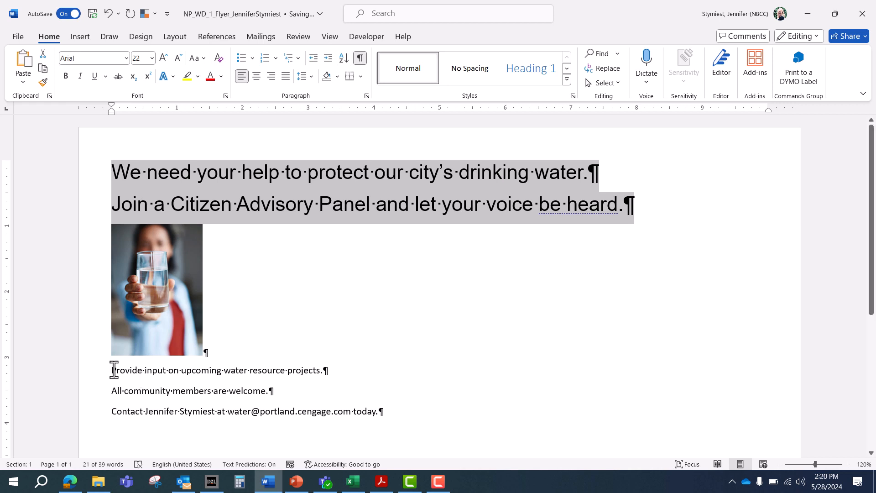
Format the three lines below the picture in Arial with a font size of 22
drag(114, 370, 391, 411)
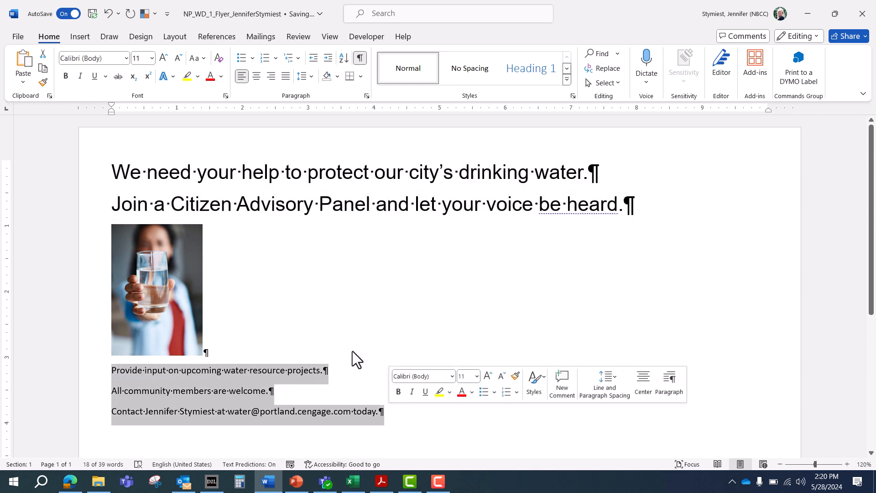
click(127, 58)
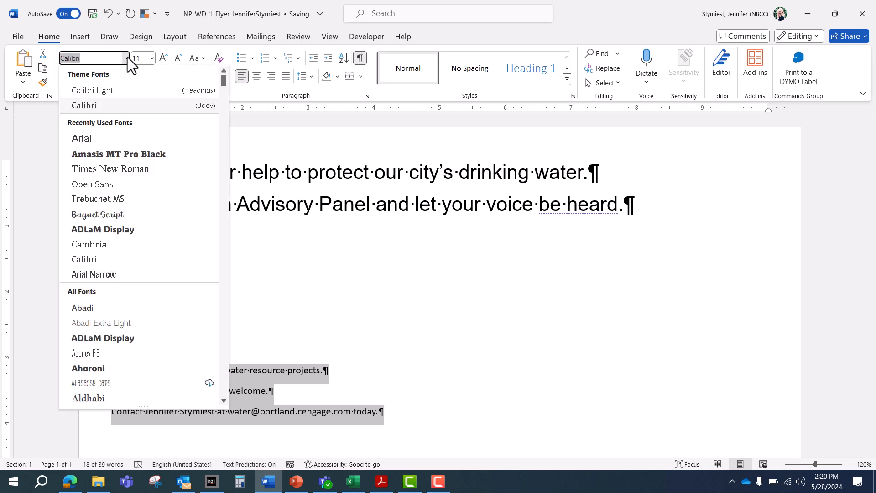
click(105, 144)
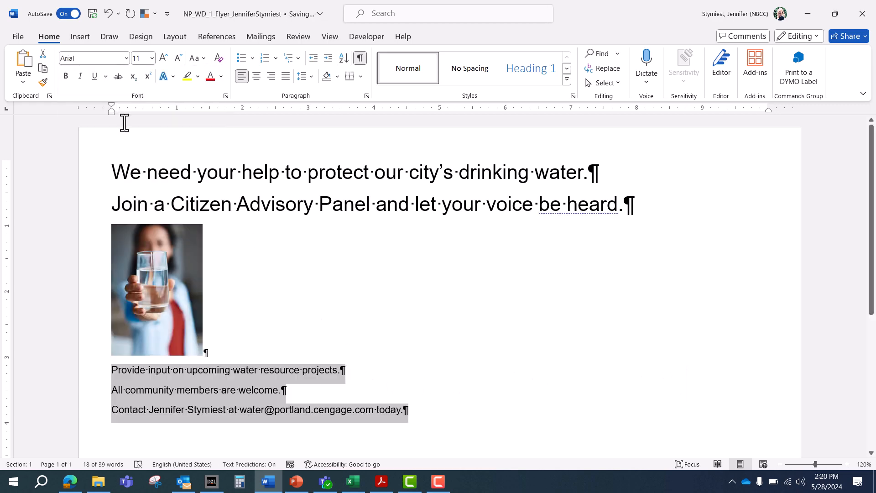
click(151, 58)
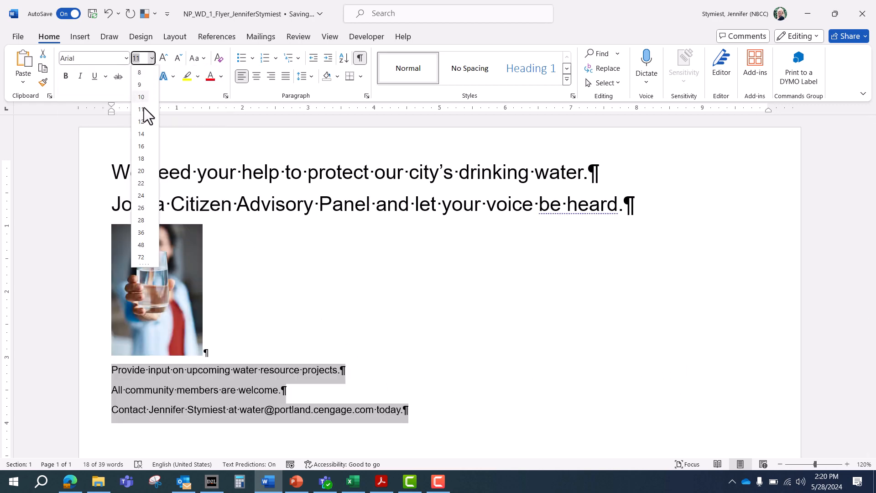
click(148, 183)
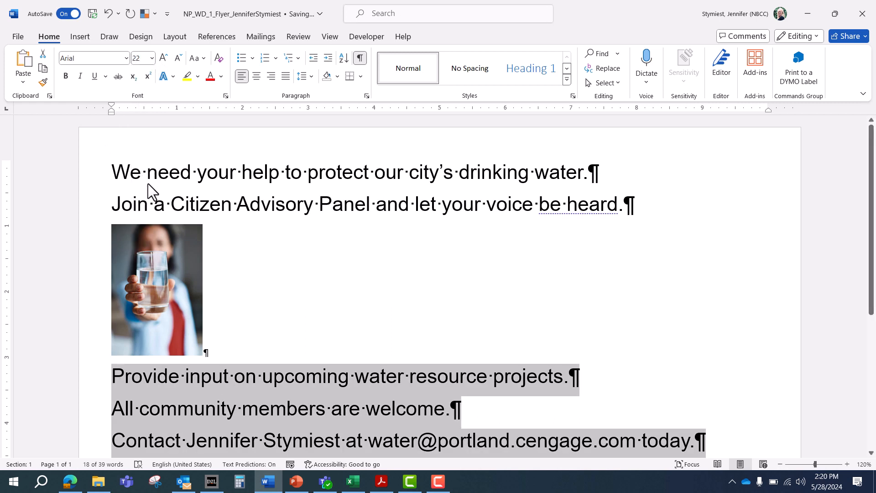
click(462, 300)
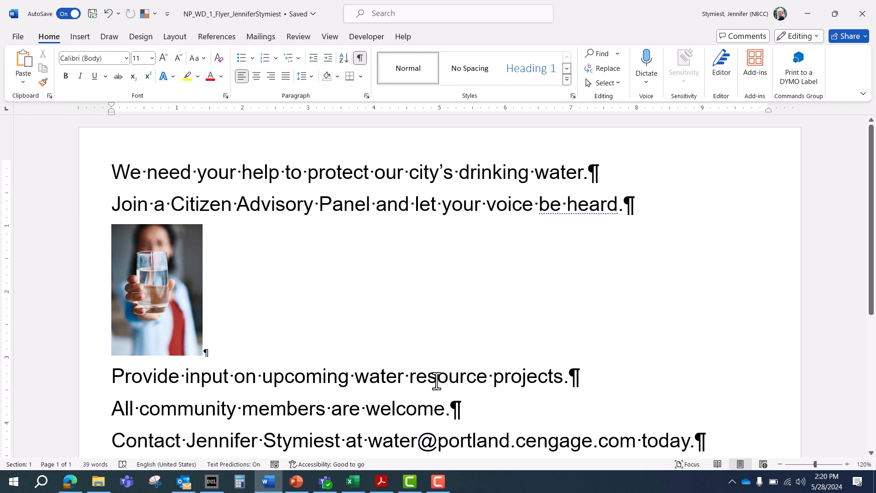
Apply the bold blue outlined and shadowed text effect to the "Join a Citizen Advisory Panel" line and increase its font size to 26
click(94, 205)
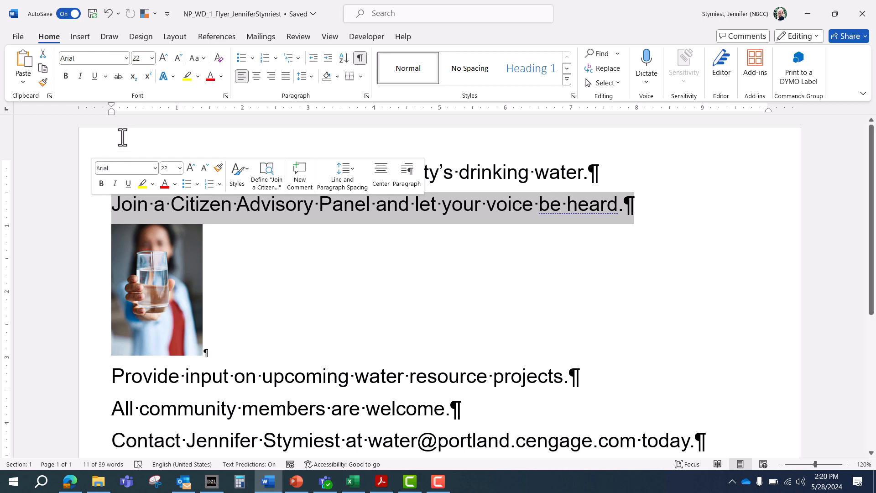
click(173, 76)
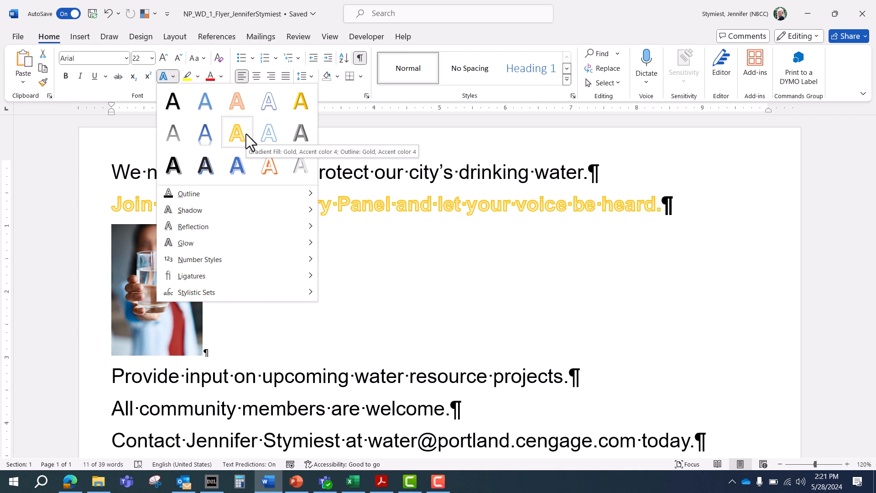
click(238, 163)
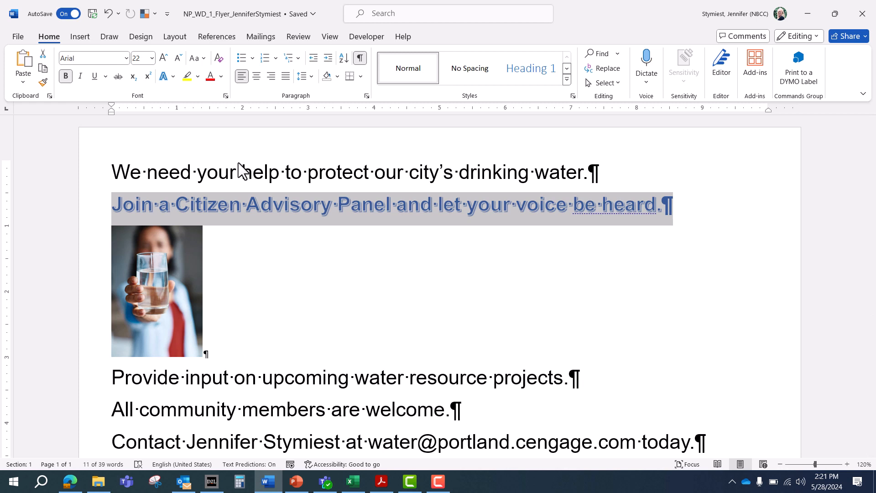
click(163, 56)
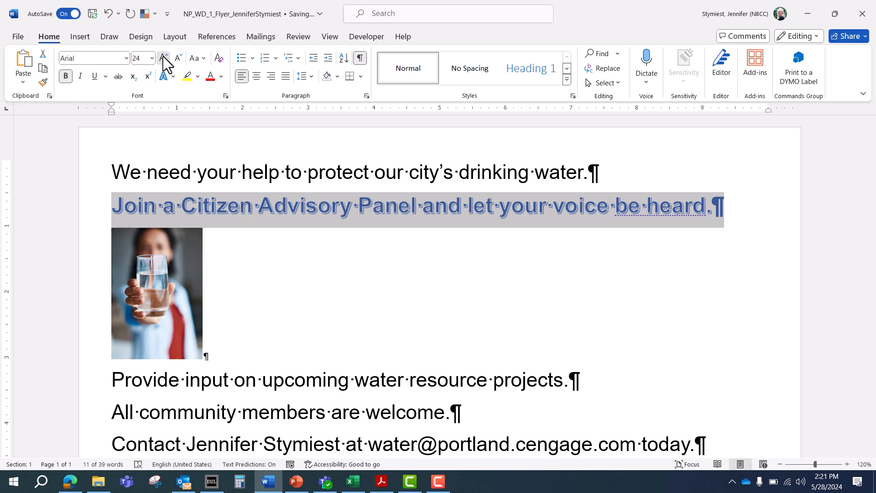
click(163, 56)
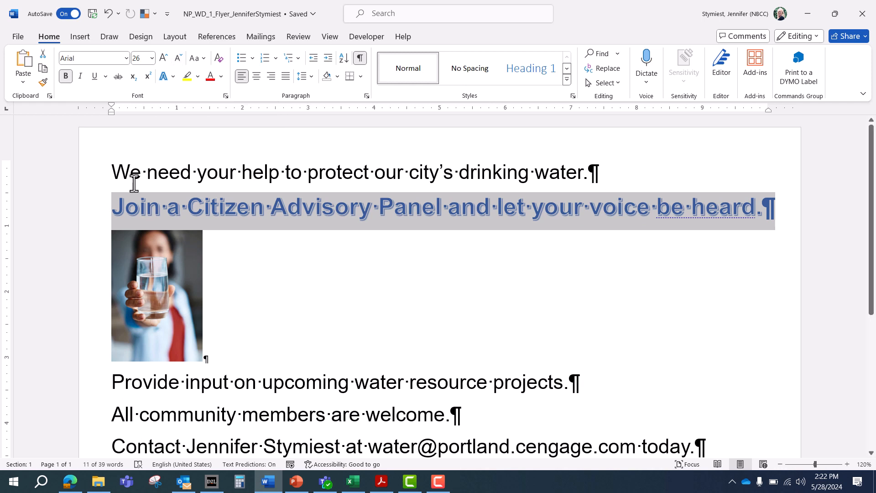
Set the two lines directly below the picture to the Blue, Accent 5 font color and make them bold
scroll(166, 297, down, 3)
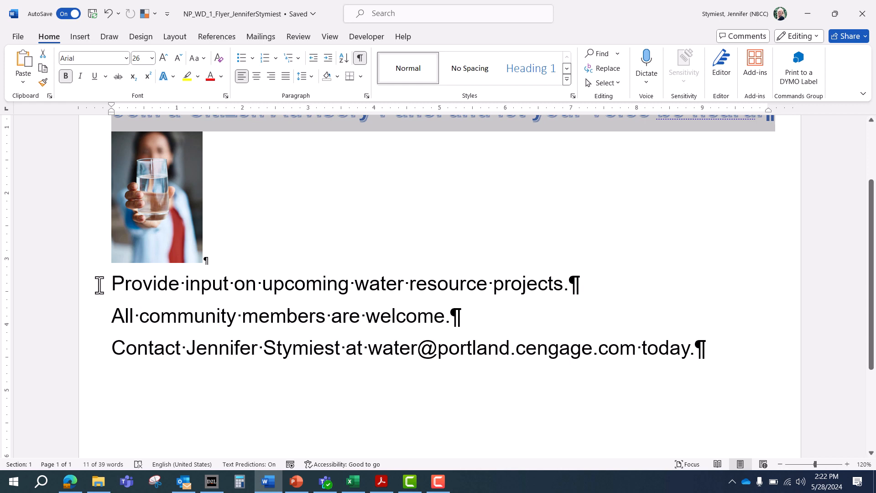
drag(99, 285, 106, 314)
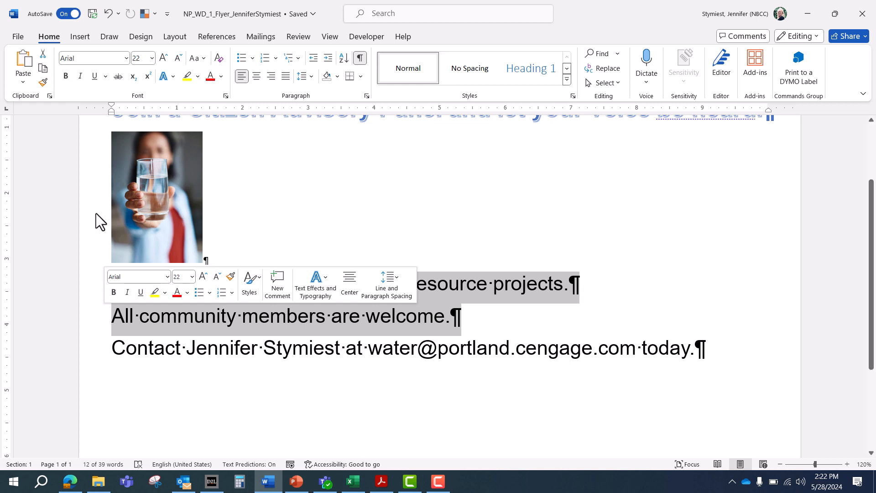
click(221, 77)
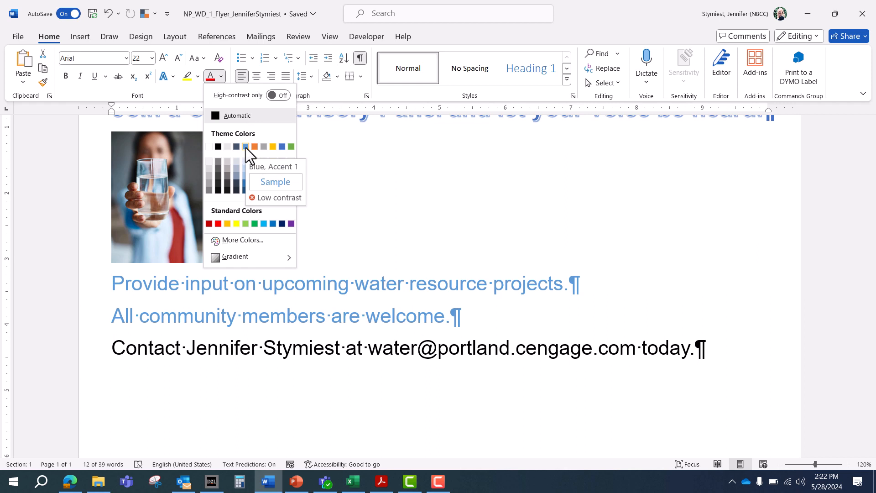
click(281, 147)
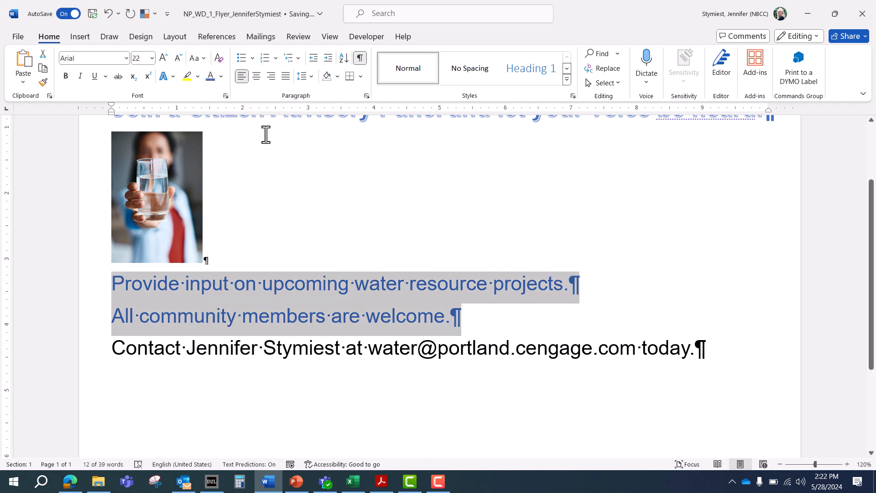
click(66, 75)
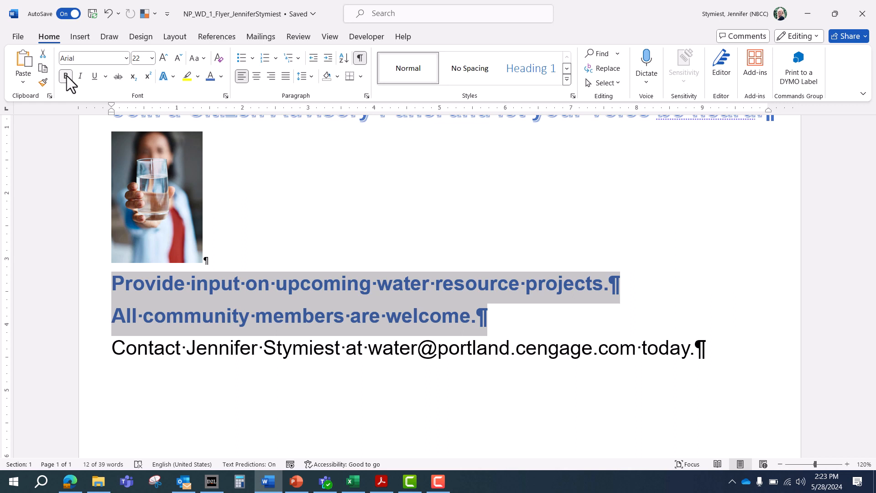
click(341, 211)
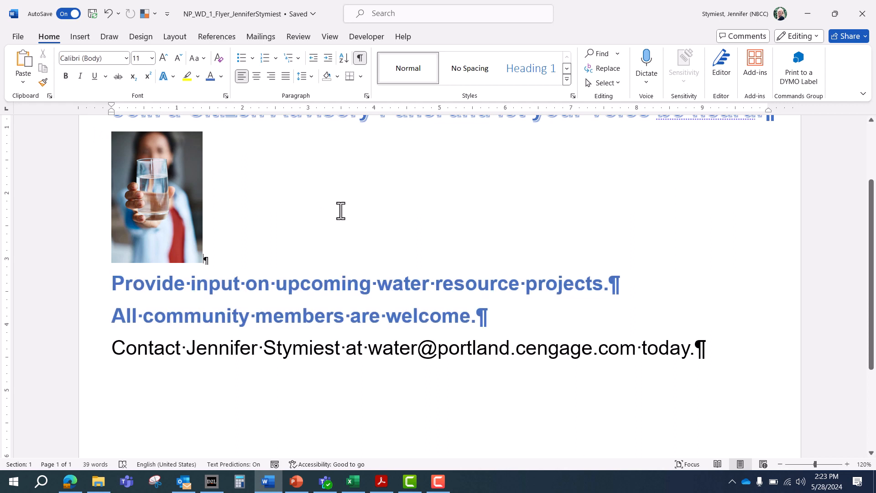
Center all the flyer's content, including the picture, horizontally on the page
scroll(341, 210, up, 3)
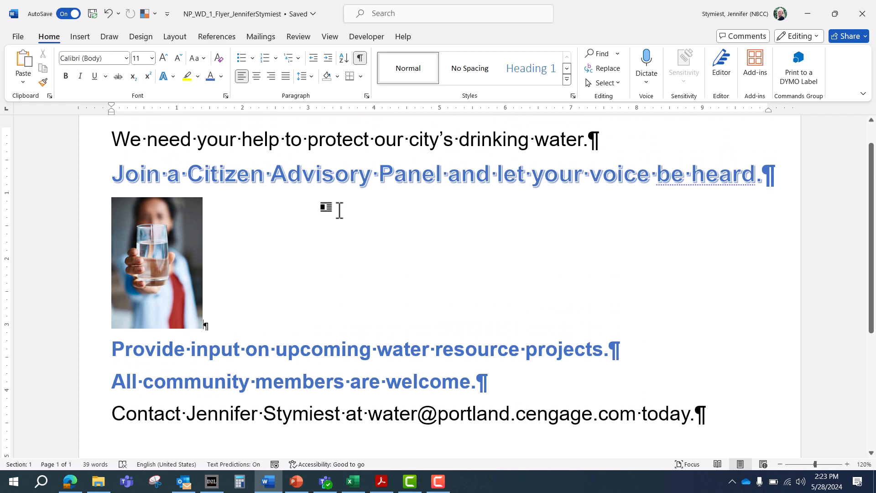
key(ctrl+a)
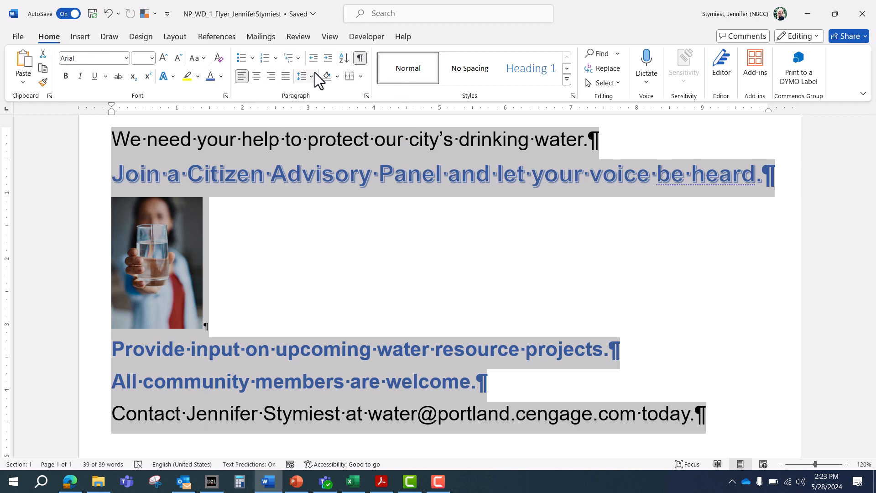
click(256, 77)
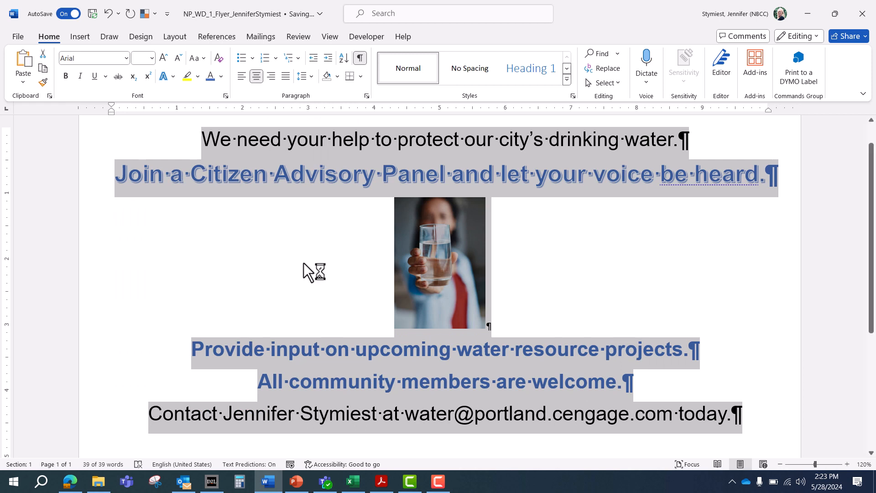
scroll(303, 263, up, 2)
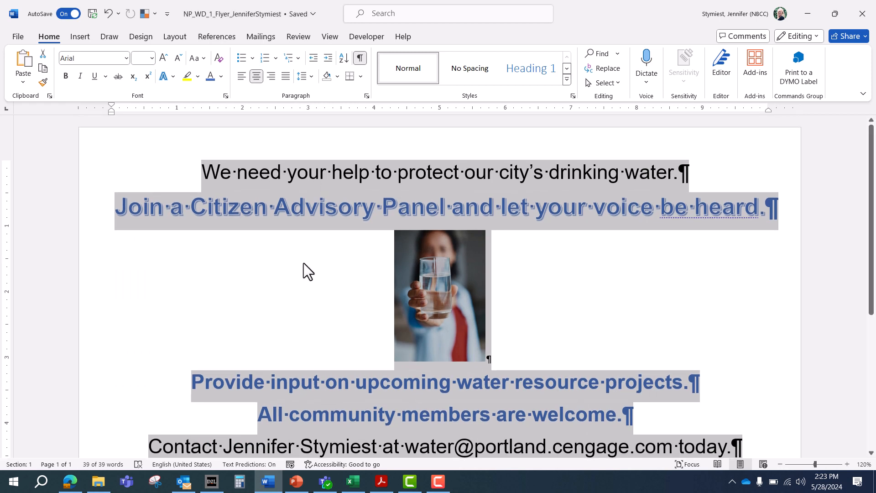
Add outside borders and Blue, Accent 1, Darker 50% shading to the first line, "We need your help to protect our city's drinking water."
click(202, 174)
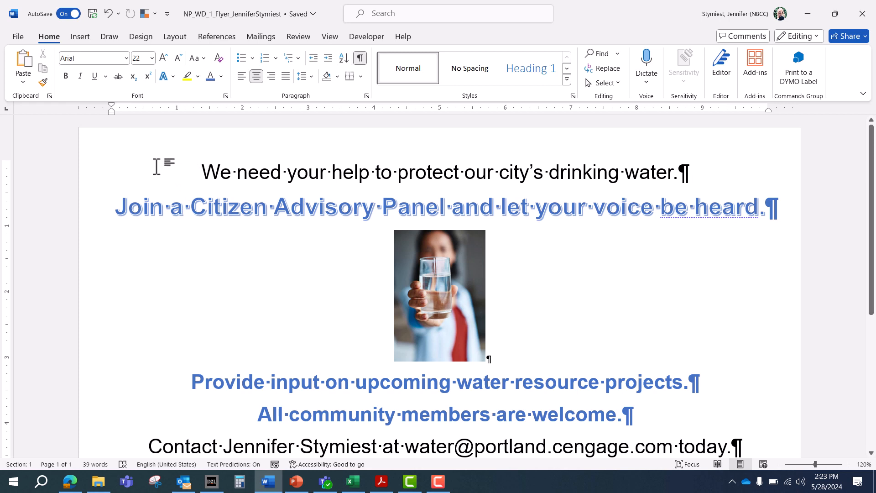
click(102, 167)
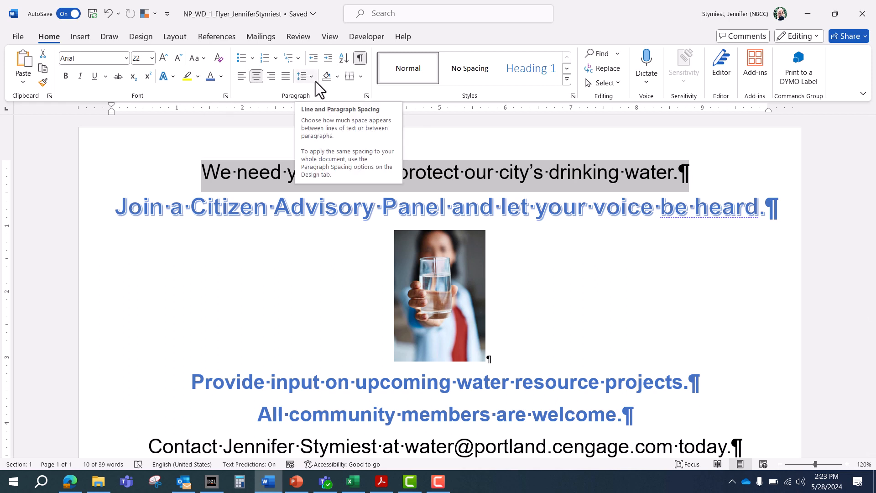
click(360, 76)
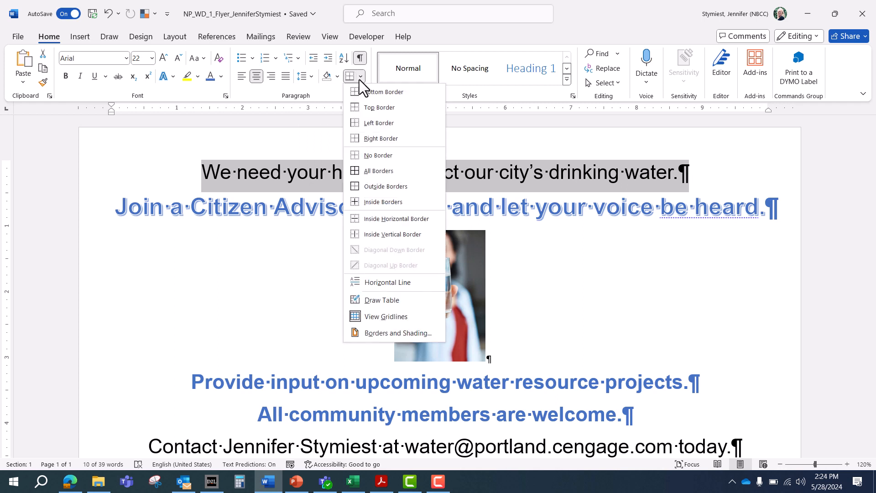
click(383, 187)
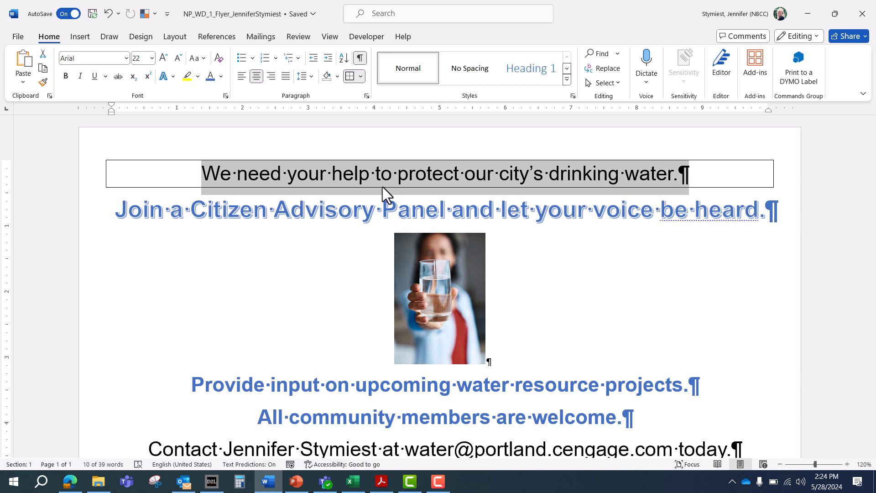
click(337, 77)
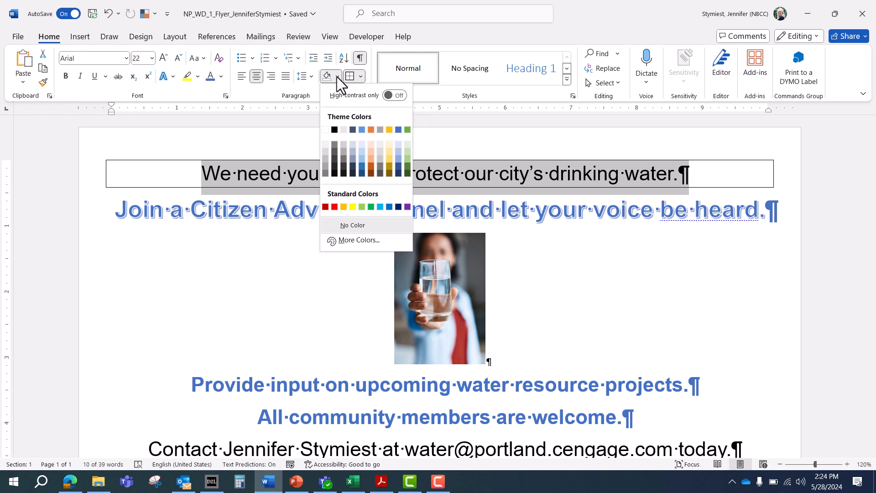
click(362, 173)
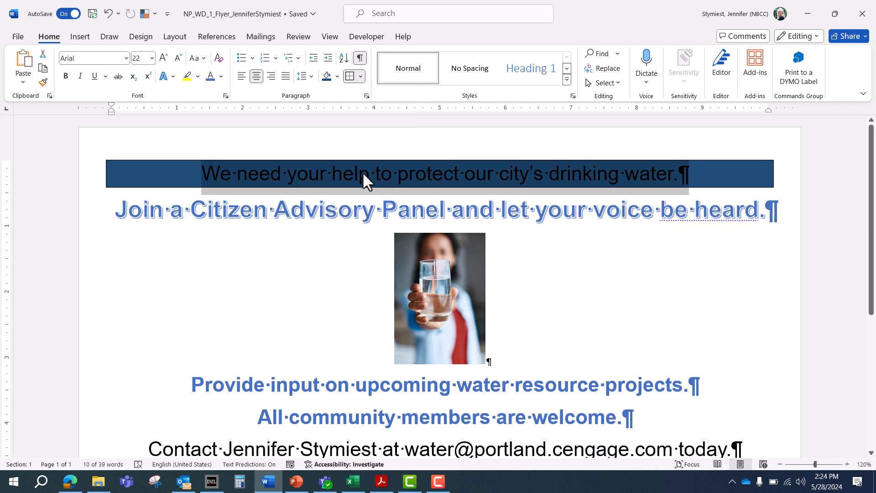
Set the font color of the shaded first line to white
click(133, 174)
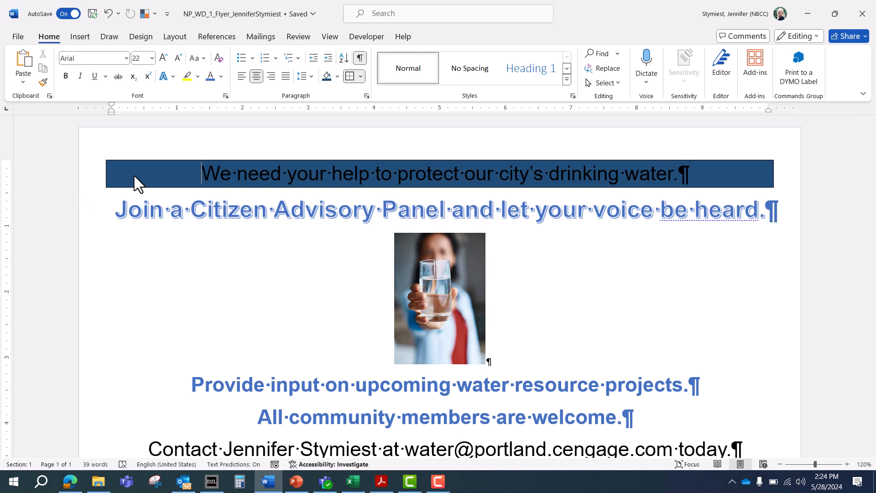
click(85, 171)
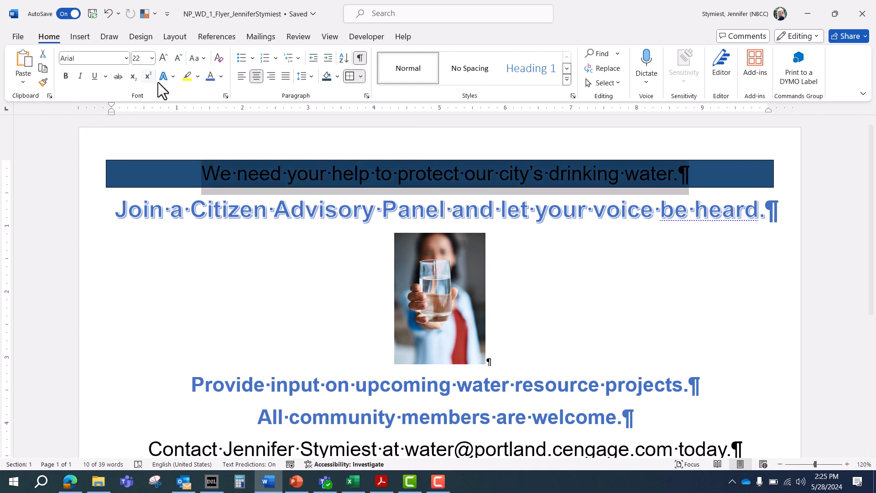
click(222, 76)
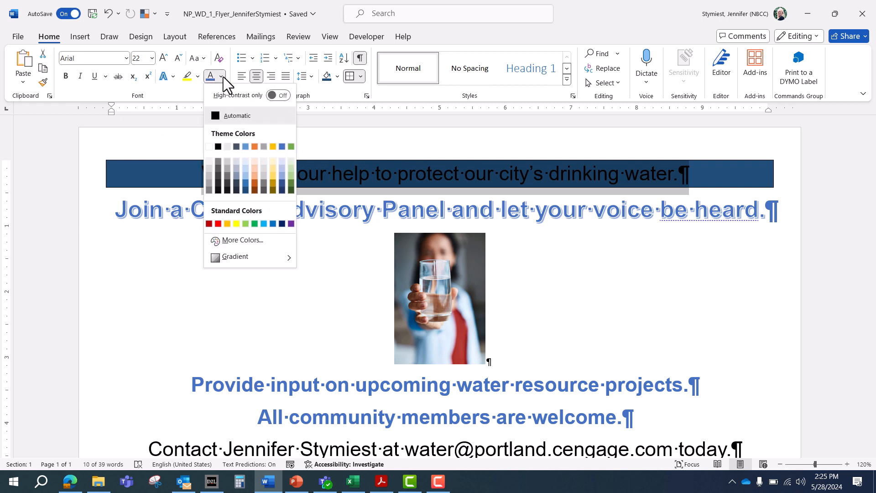
click(209, 146)
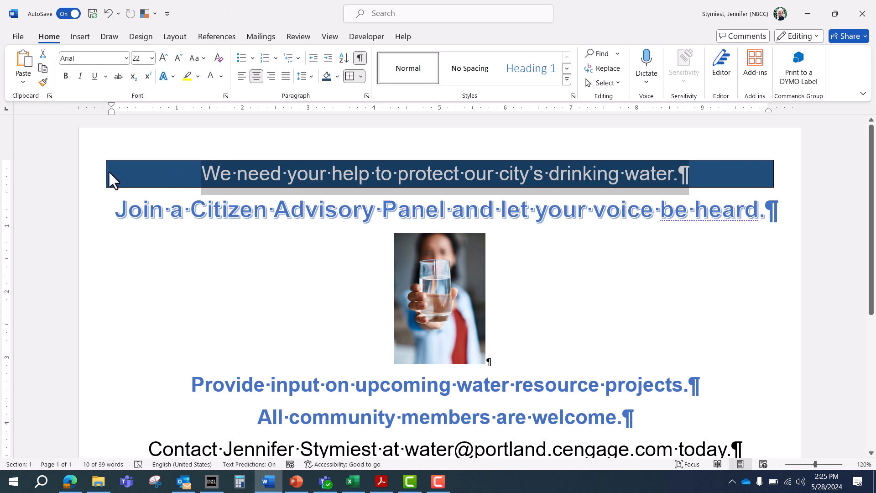
Change the first line's box border to the Green, Accent 6 theme color with a 3 pt width
click(92, 171)
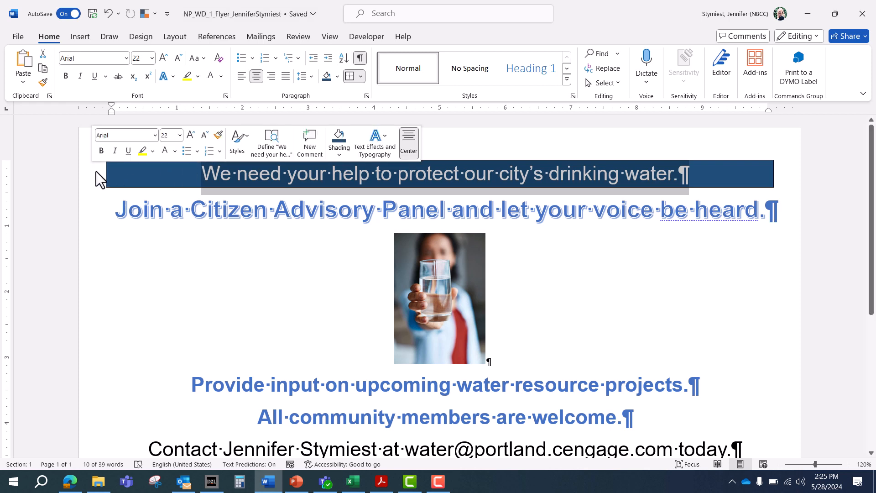
click(361, 76)
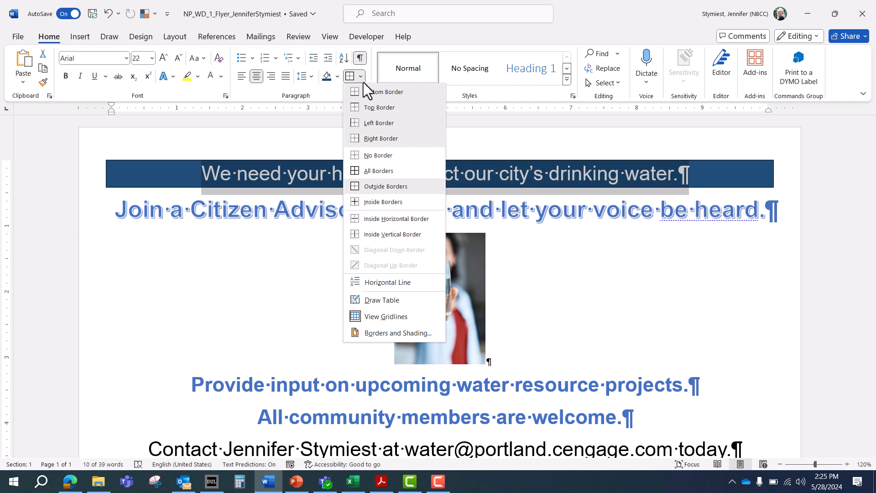
click(397, 334)
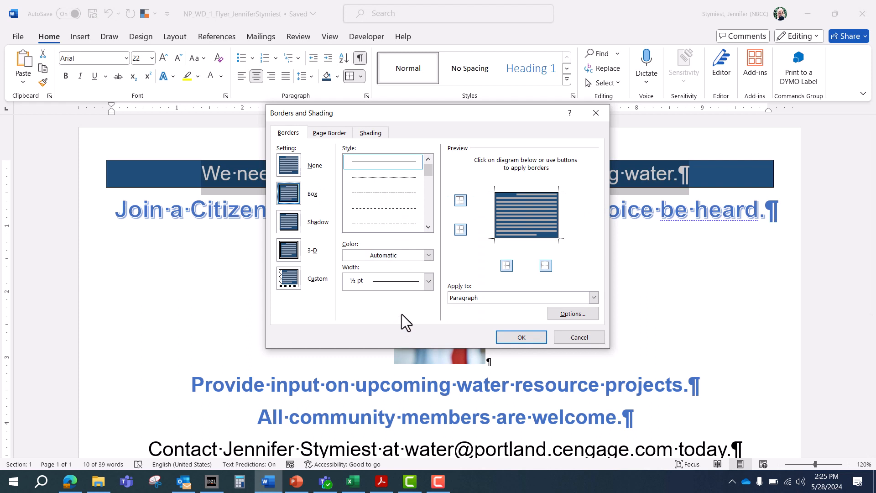
click(429, 255)
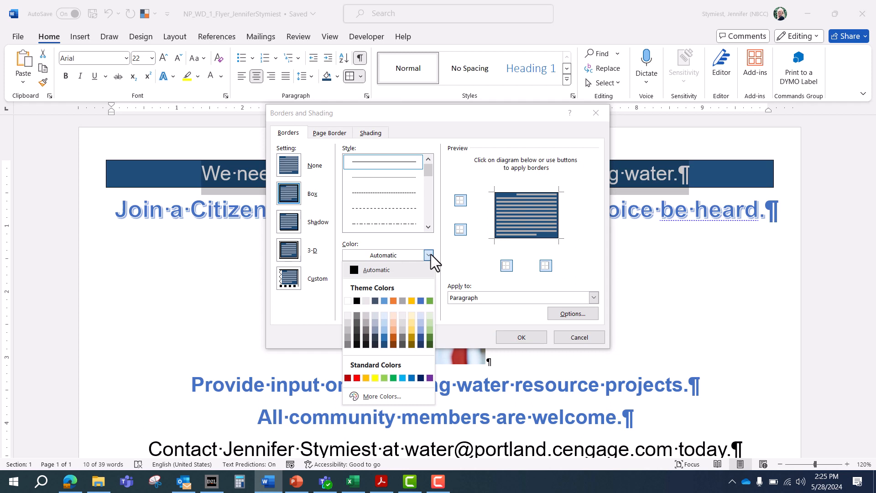
click(430, 301)
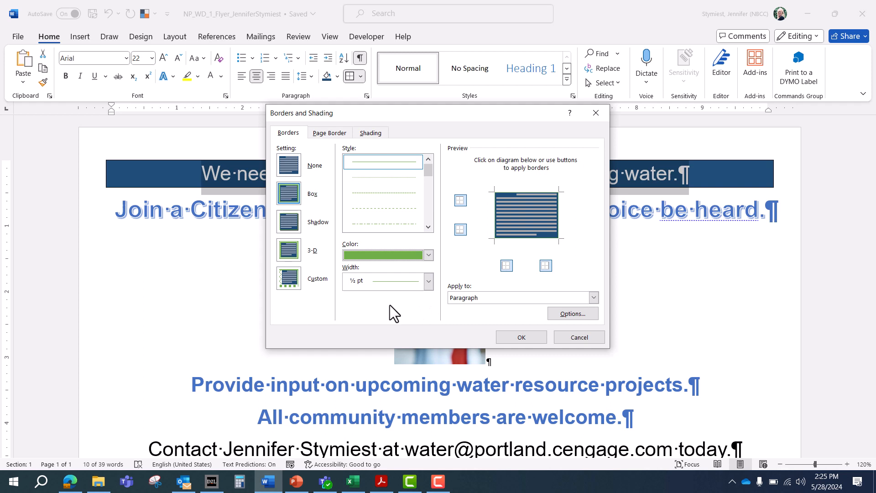
click(429, 282)
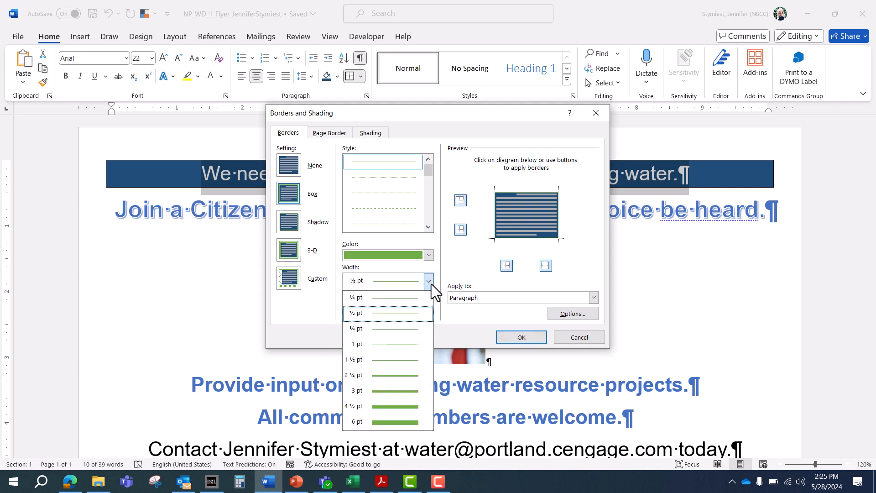
click(407, 391)
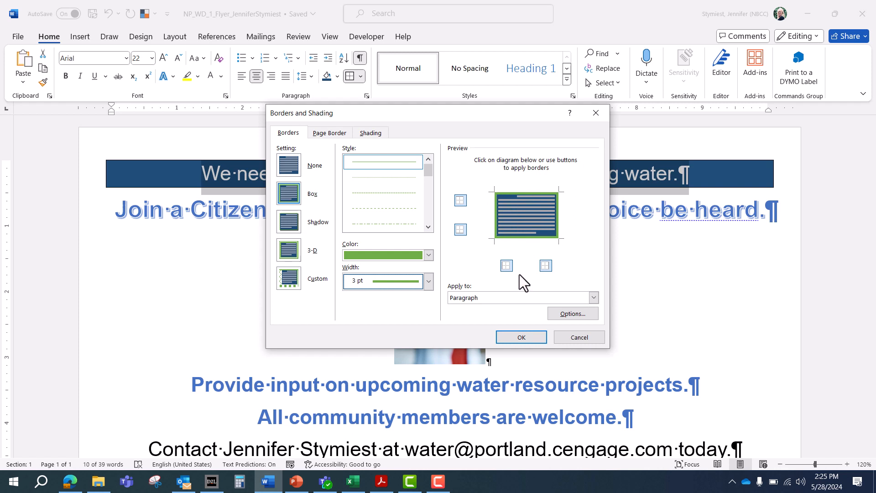
click(514, 338)
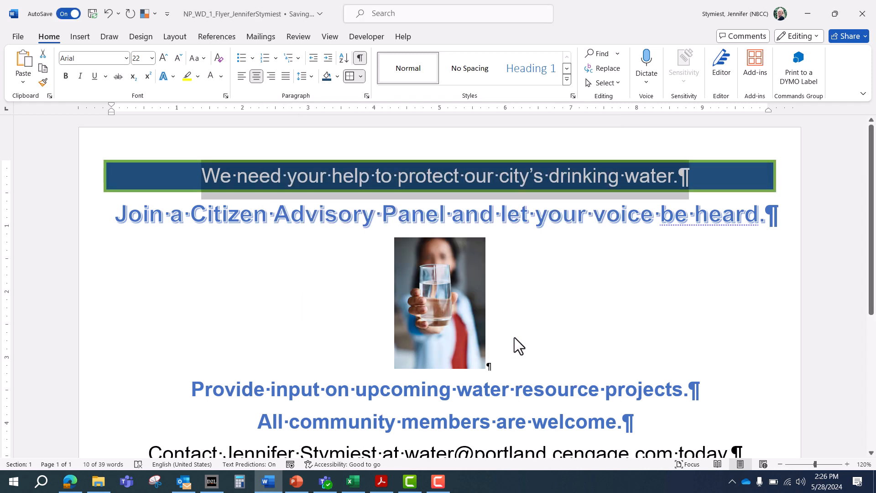
click(237, 308)
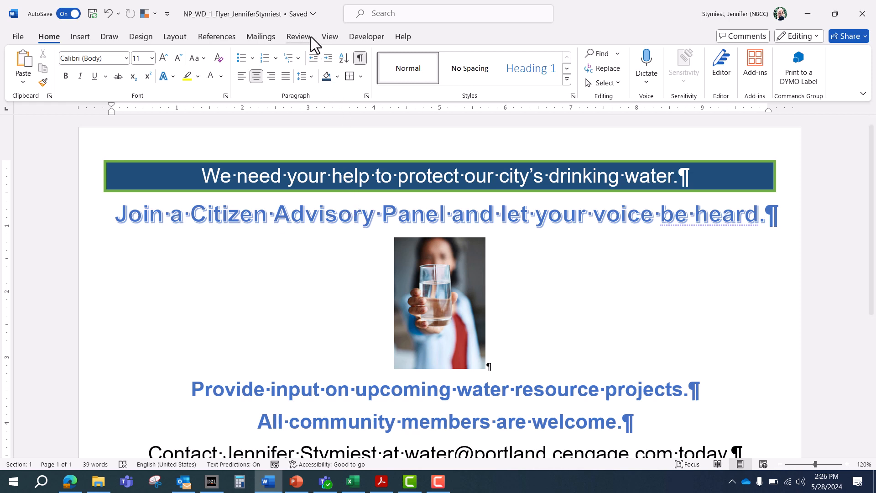
Copy the first line's formatting to the Contact line at the end of the flyer with Format Painter
click(333, 37)
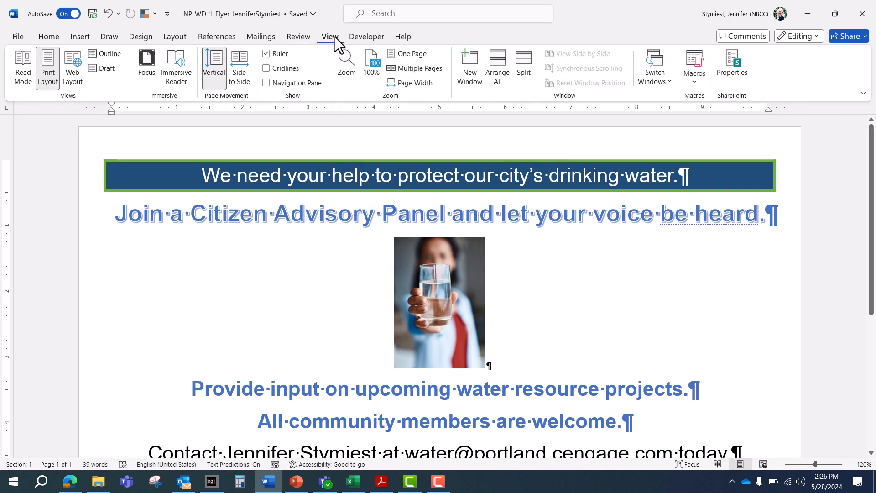
click(403, 60)
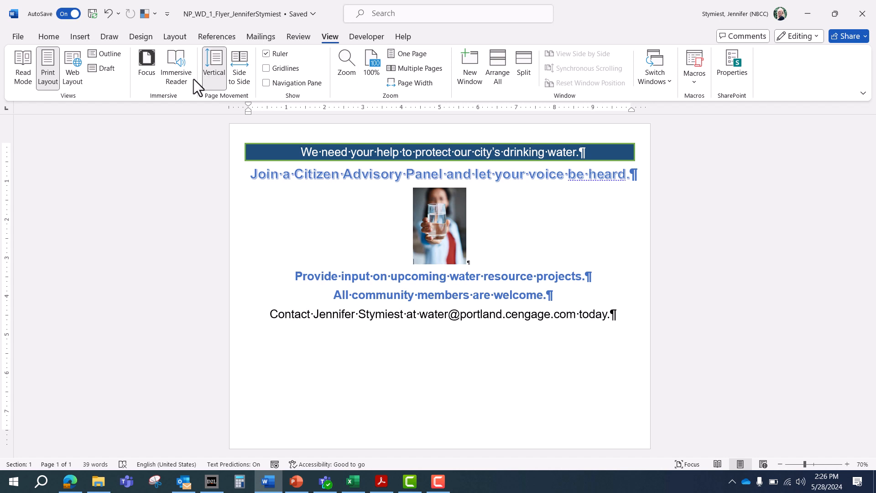
click(235, 150)
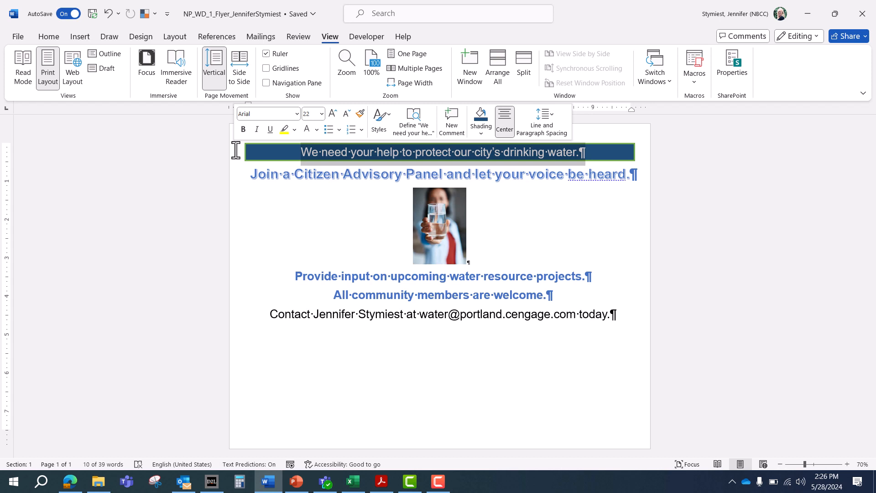
click(49, 36)
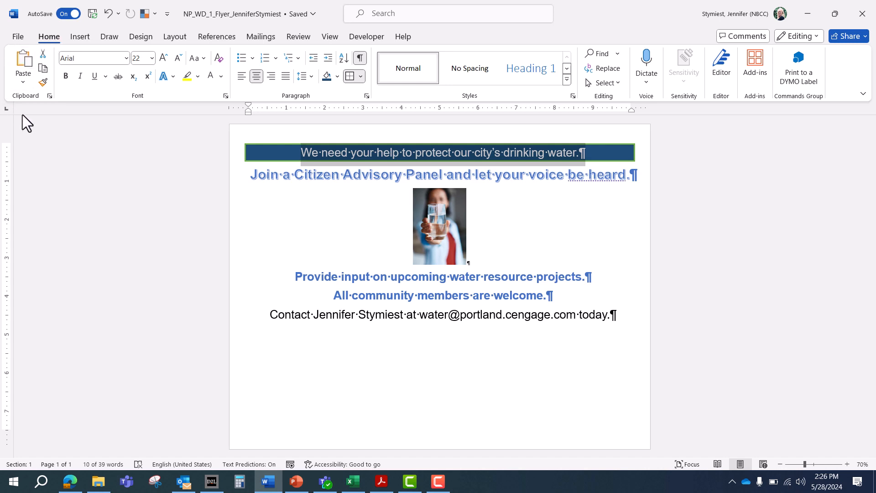
click(43, 83)
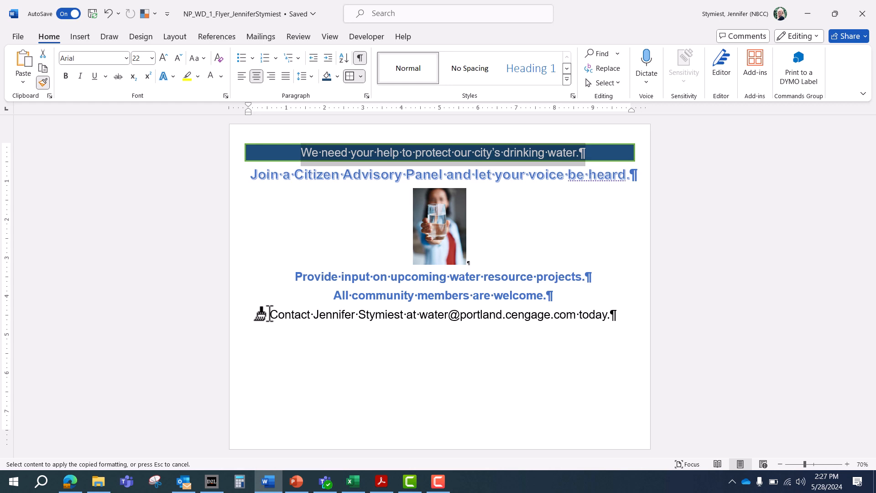
drag(270, 314, 623, 312)
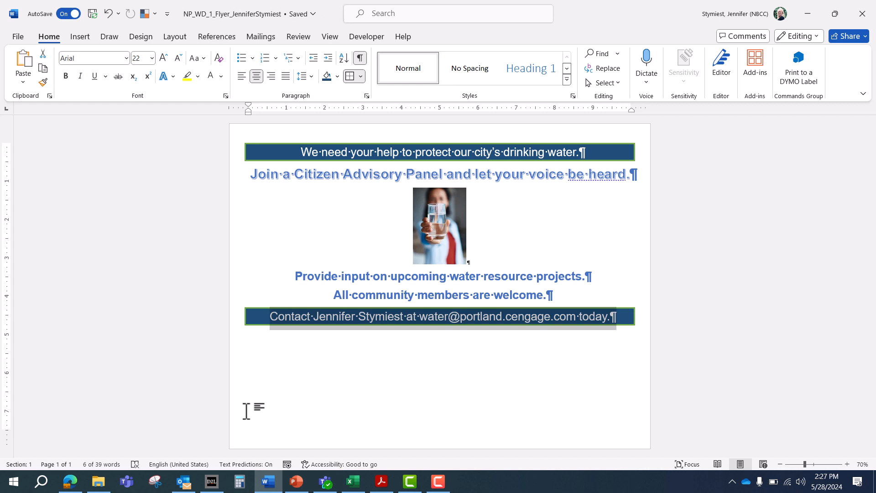
Review the Automatic Alt Text setting in the Accessibility options and accept the options
click(308, 271)
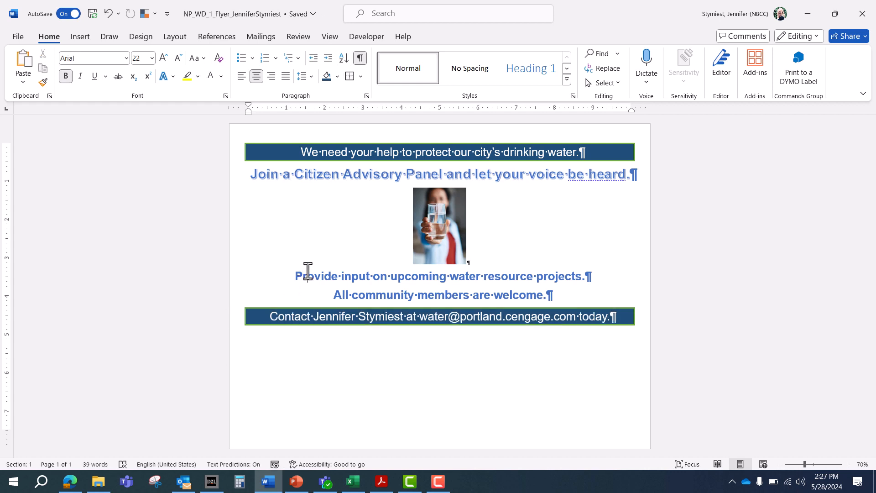
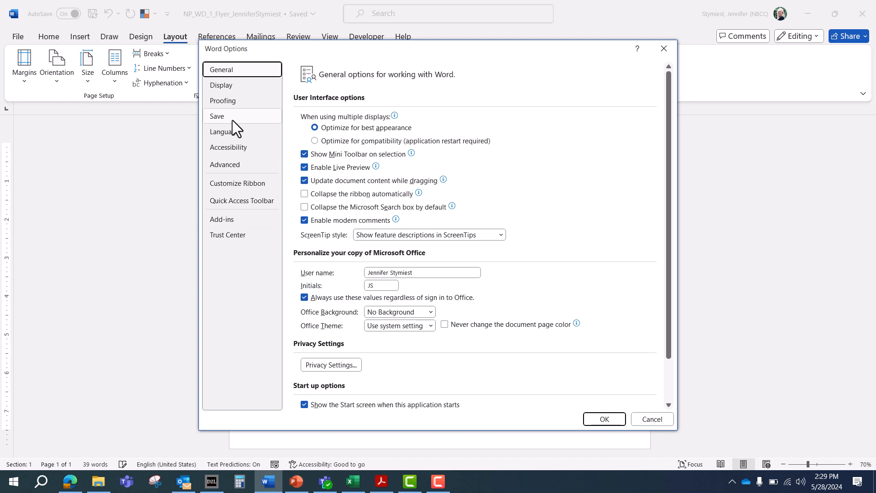
click(232, 147)
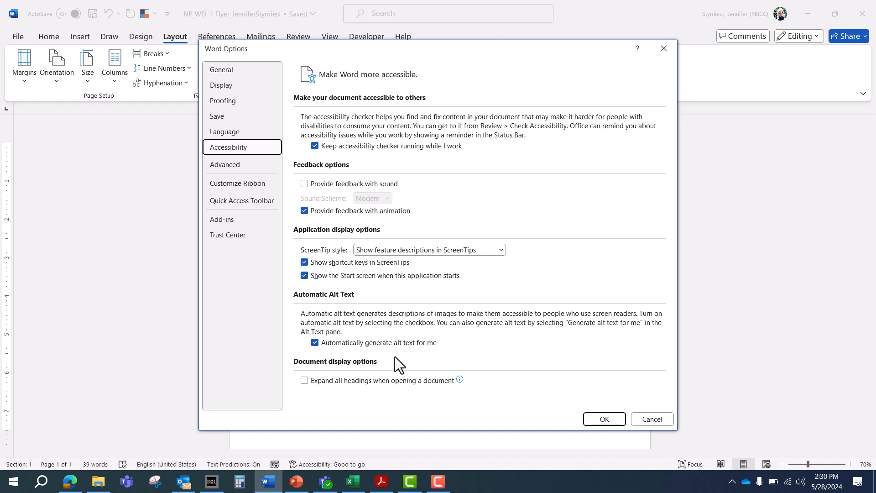
click(604, 419)
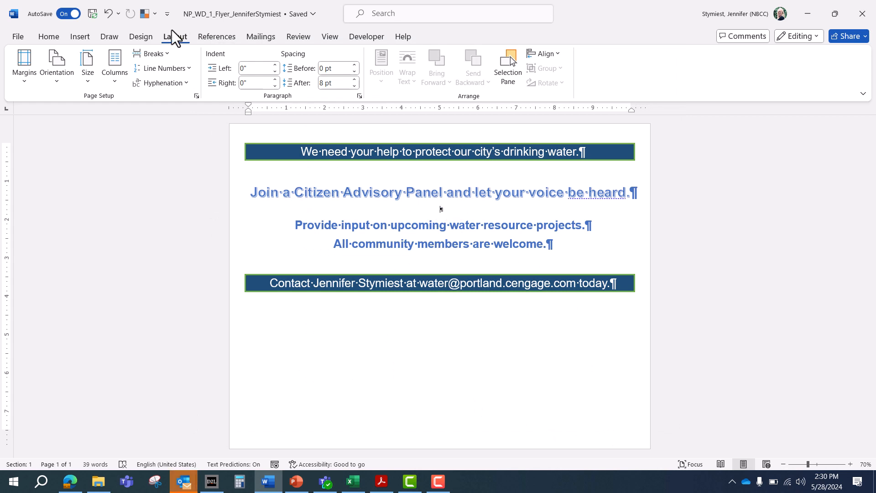
Insert the picture Support_WD_1_Water from the Downloads folder below the "Join a Citizen Advisory Panel" line
click(84, 36)
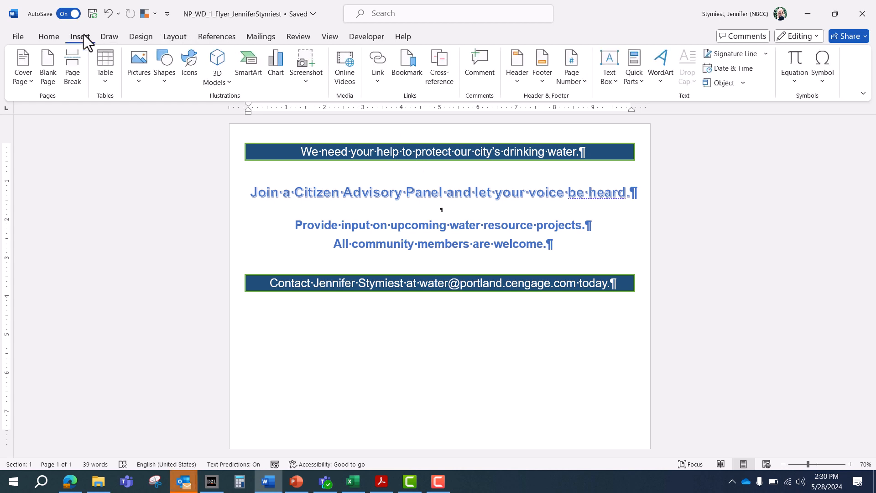
click(141, 68)
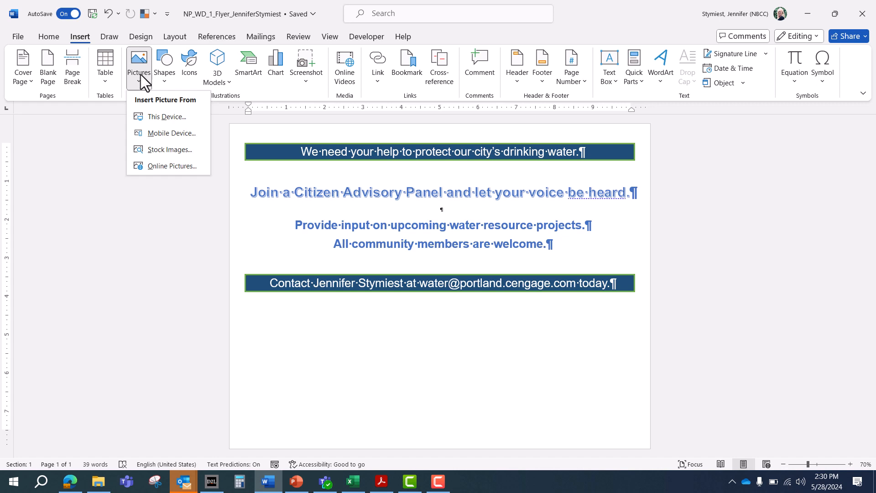
click(156, 116)
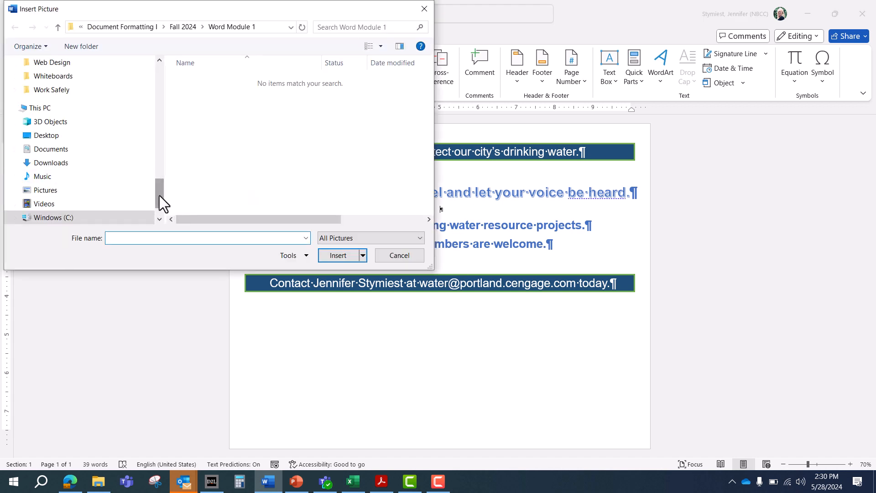
drag(160, 196, 159, 73)
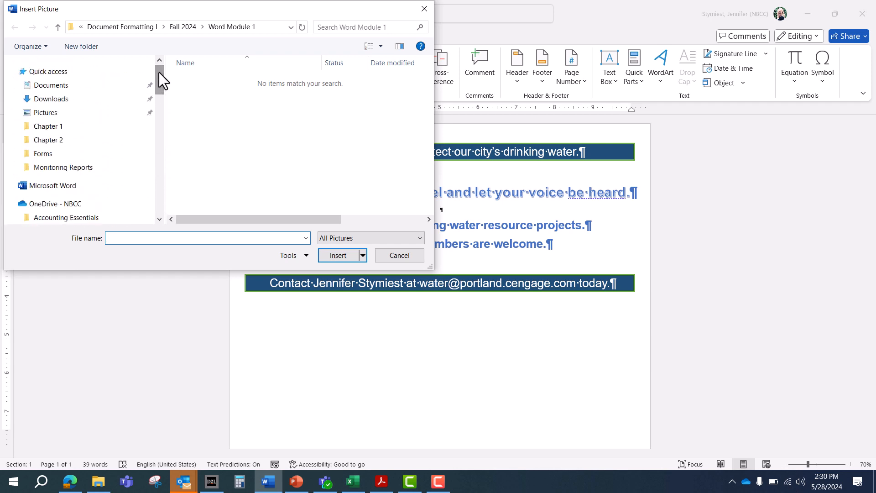
click(51, 104)
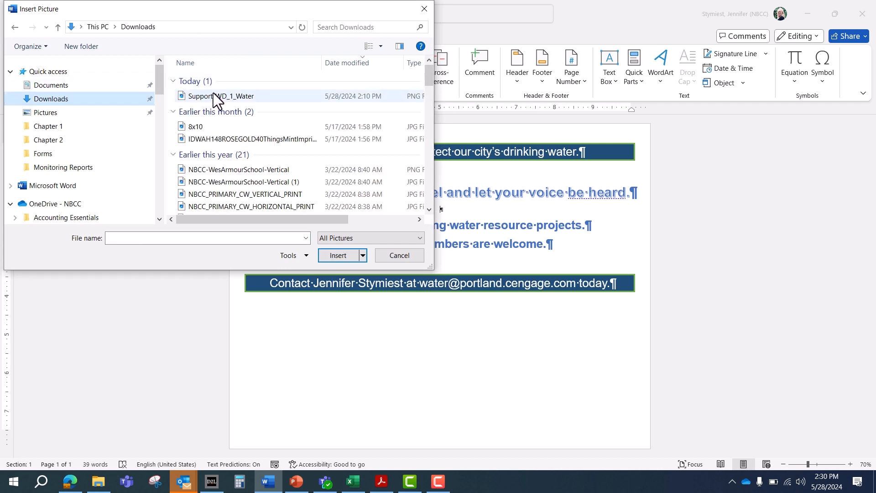
click(215, 96)
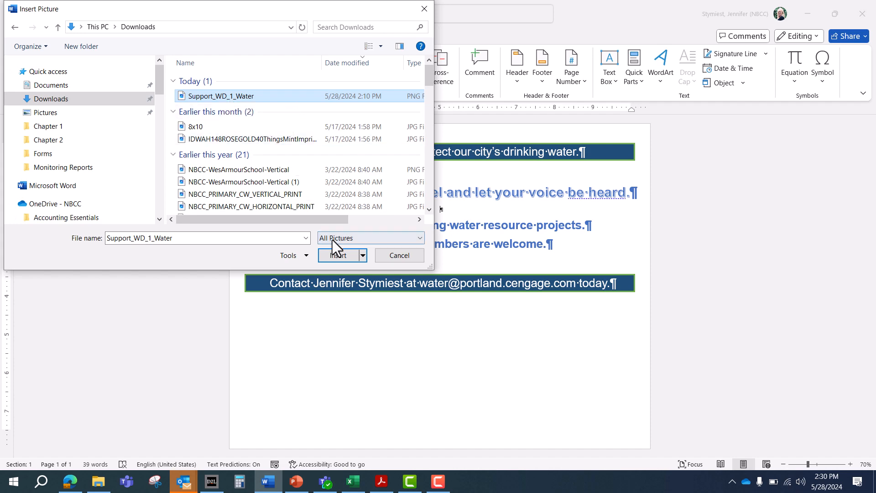
click(334, 254)
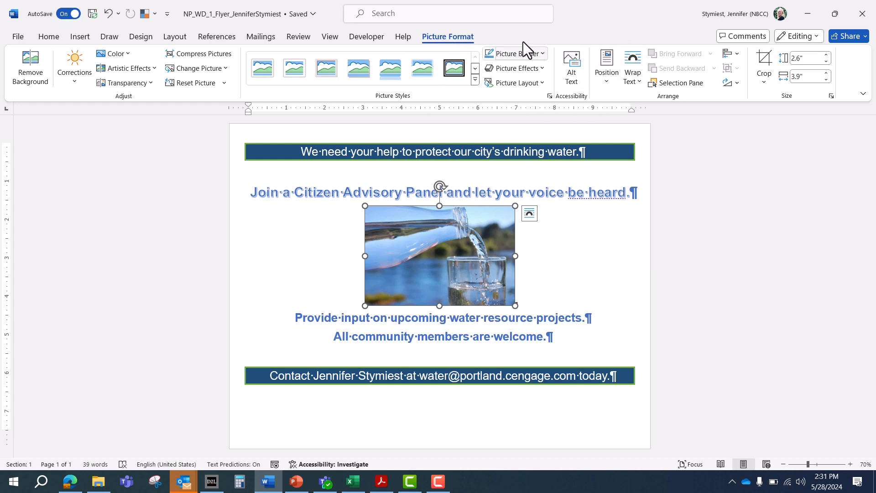
Replace the picture's alt text with "Water pouring from a bottle into a glass, with a lake in the background"
click(574, 78)
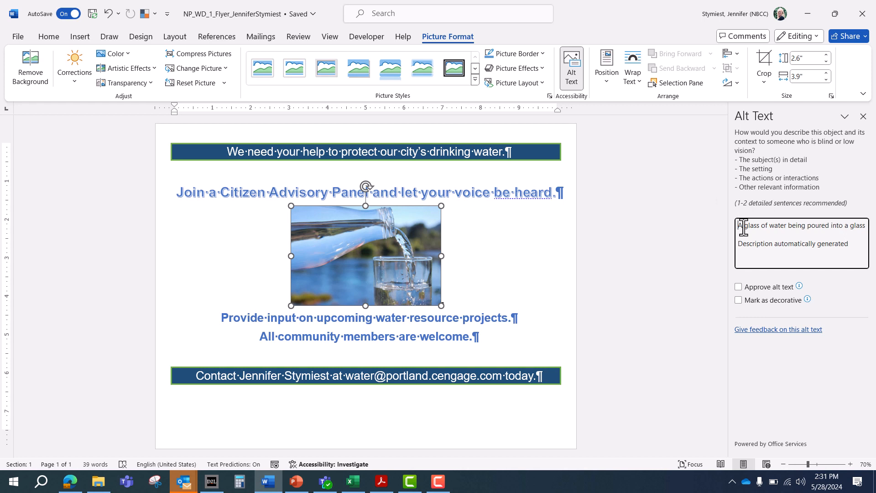
drag(743, 227, 853, 250)
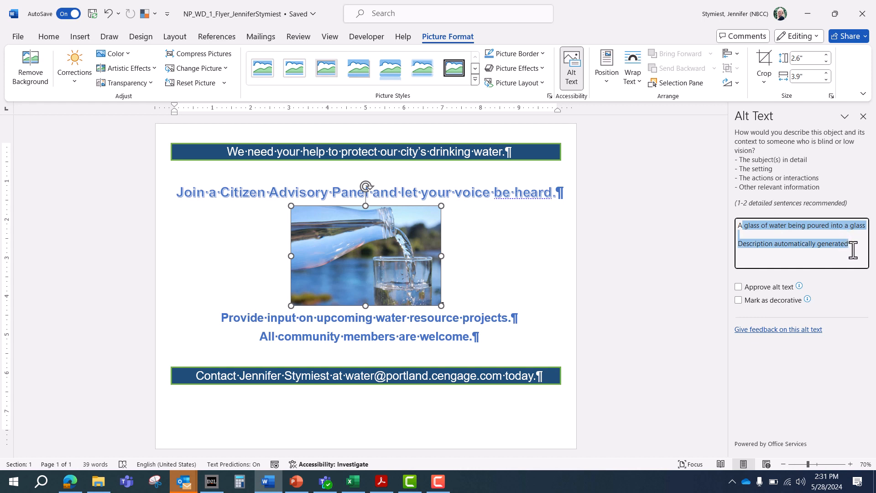
key(BackSpace)
key(BackSpace)
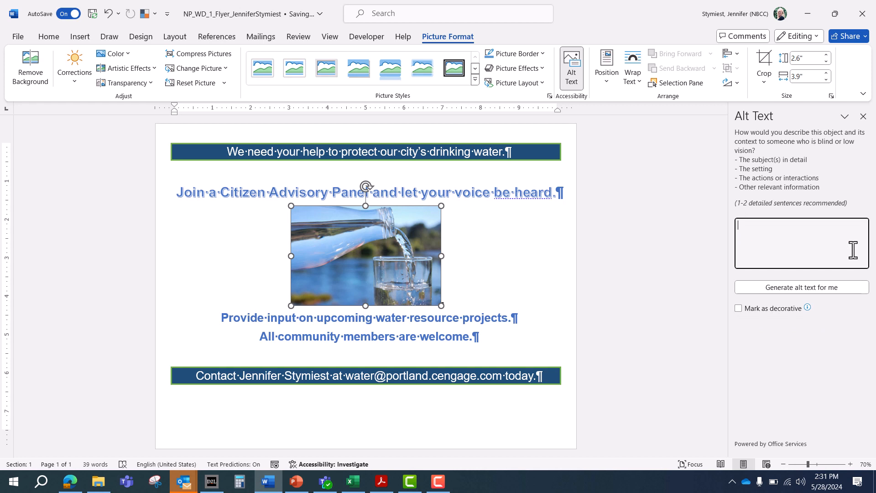
text(Water pouring )
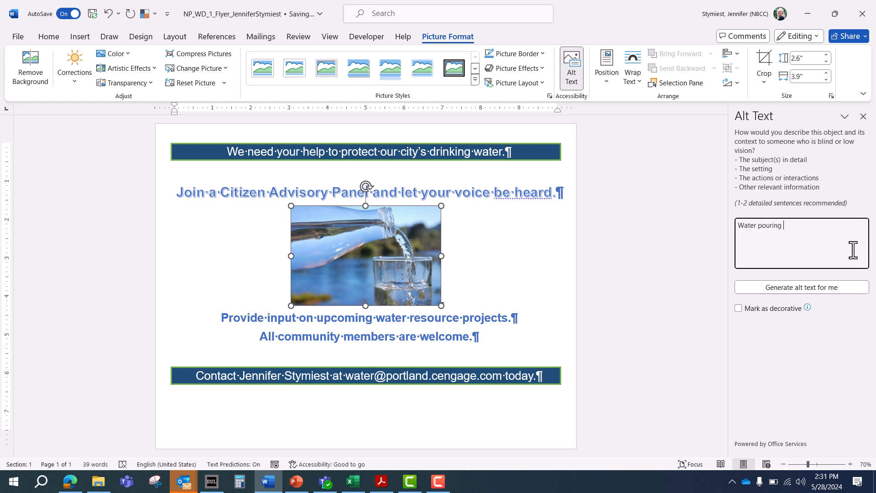
text(from a o)
key(BackSpace)
text(bot)
key(BackSpace)
text(ttle into a glass, with a l)
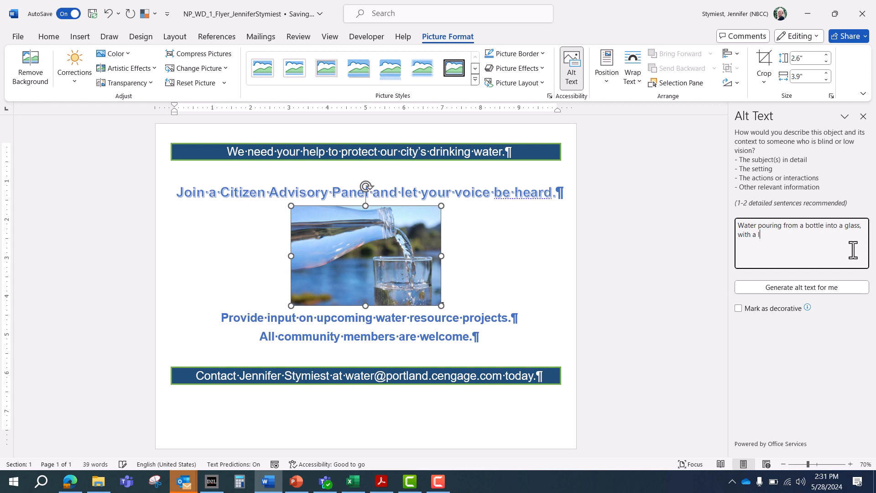
text(ake in the background)
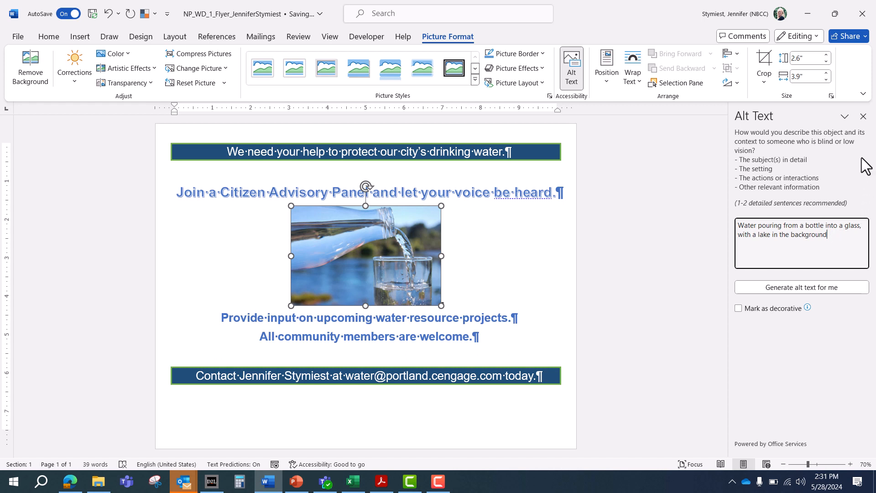
click(863, 117)
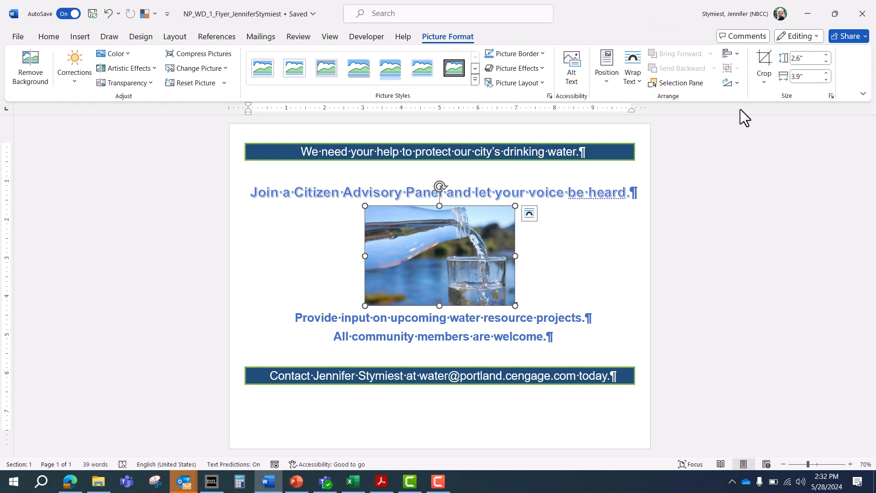
Resize the water picture to a height of 3.2" and a width of 4.8"
click(826, 55)
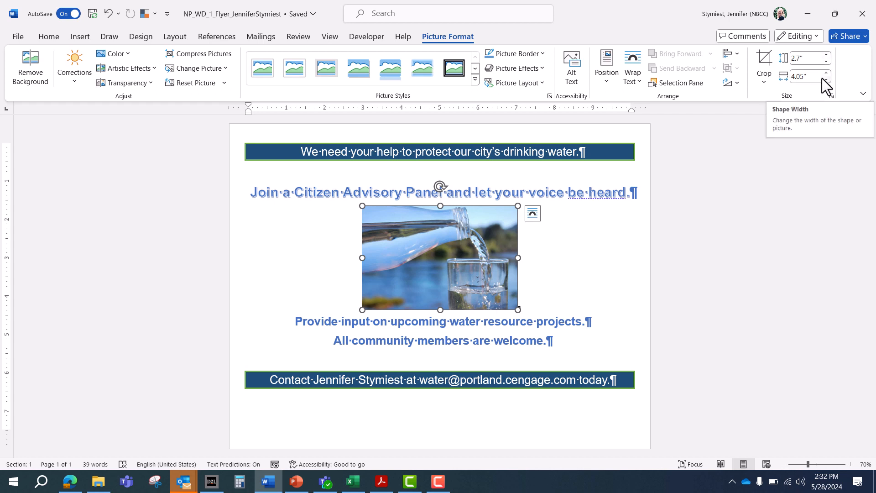
click(827, 56)
click(827, 55)
click(826, 55)
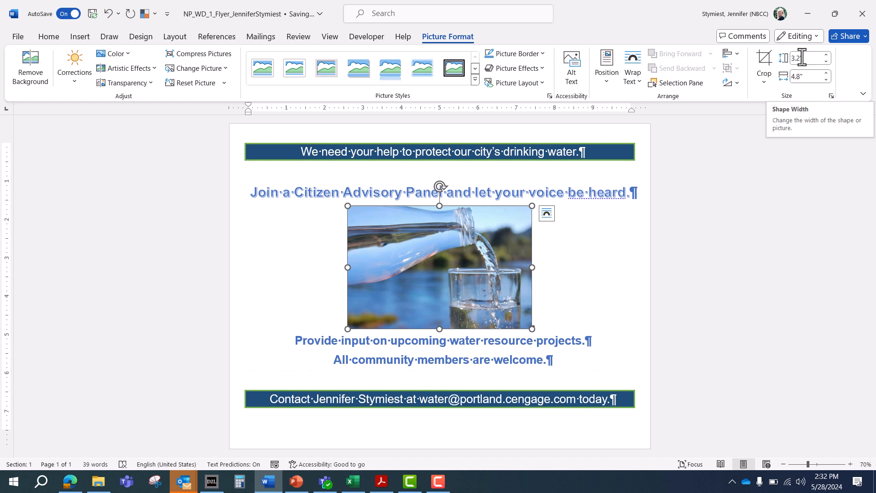
click(825, 54)
click(825, 54)
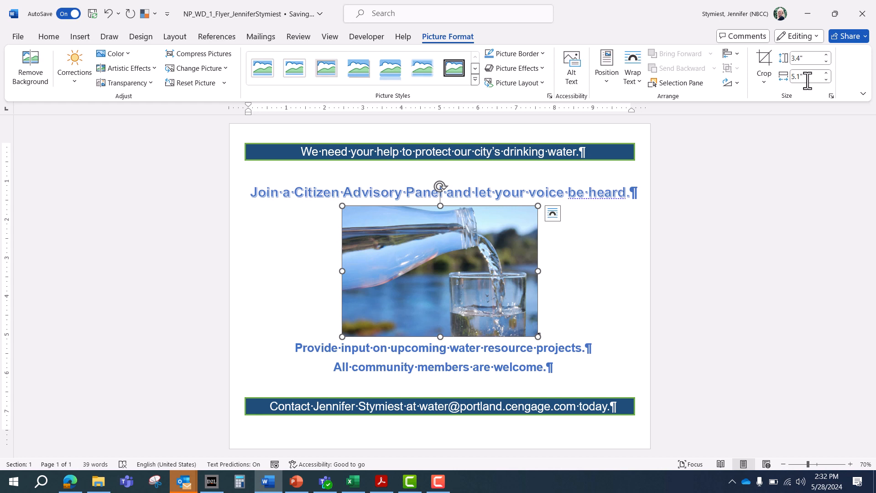
click(828, 61)
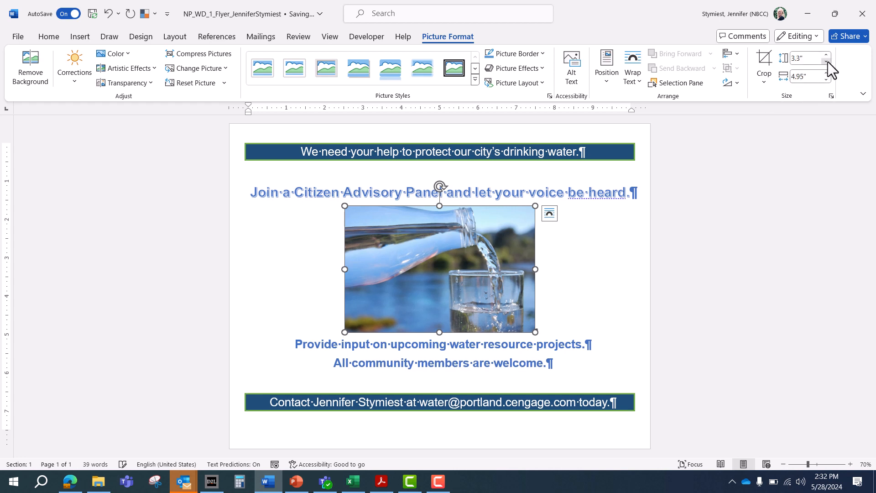
click(827, 61)
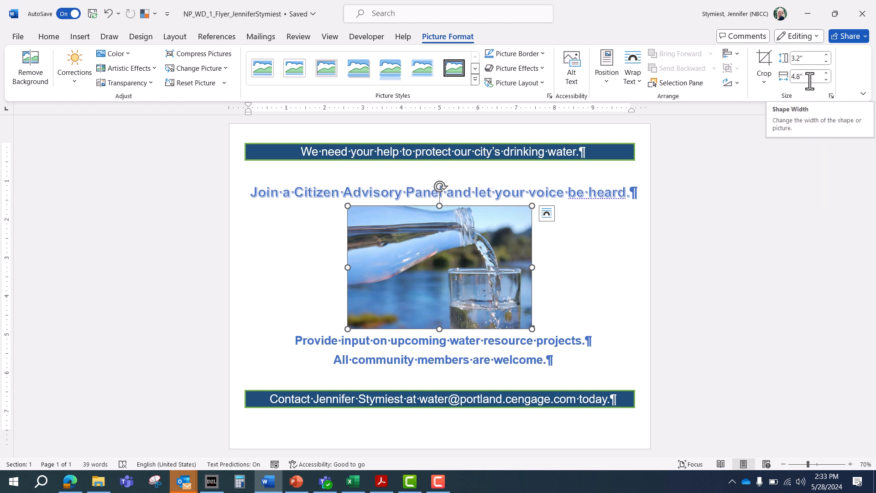
Apply the Drop Shadow Rectangle picture style to the water picture and deselect it
click(475, 82)
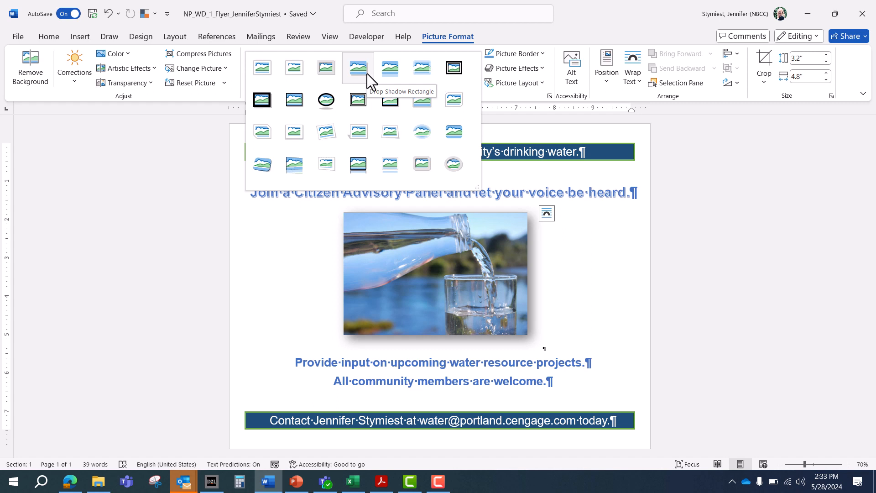
click(367, 74)
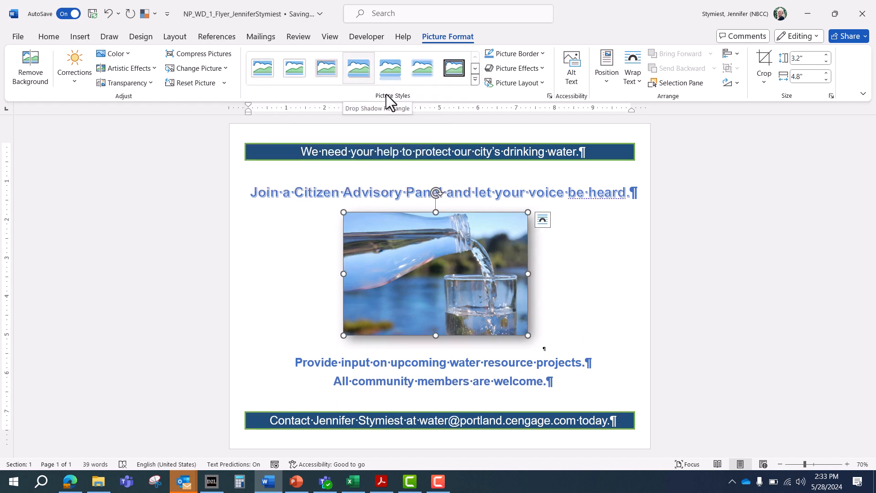
click(579, 275)
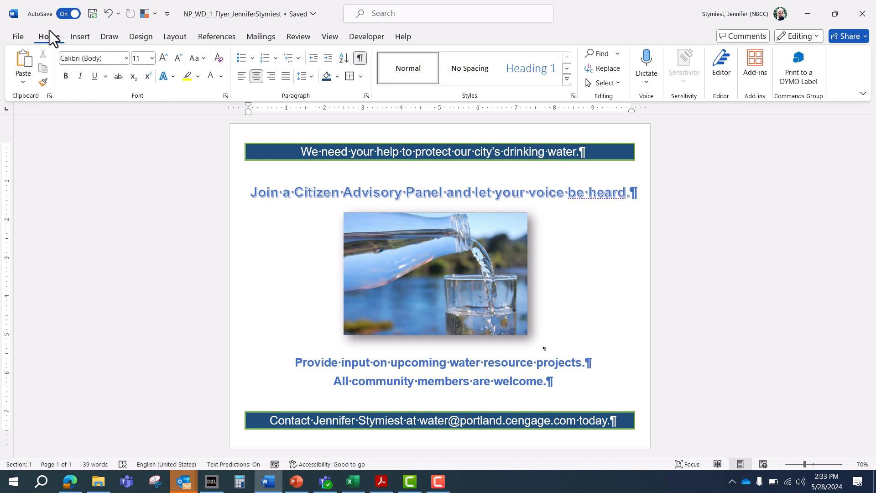
Set up a Box page border with the double-line style for the whole flyer document
click(142, 36)
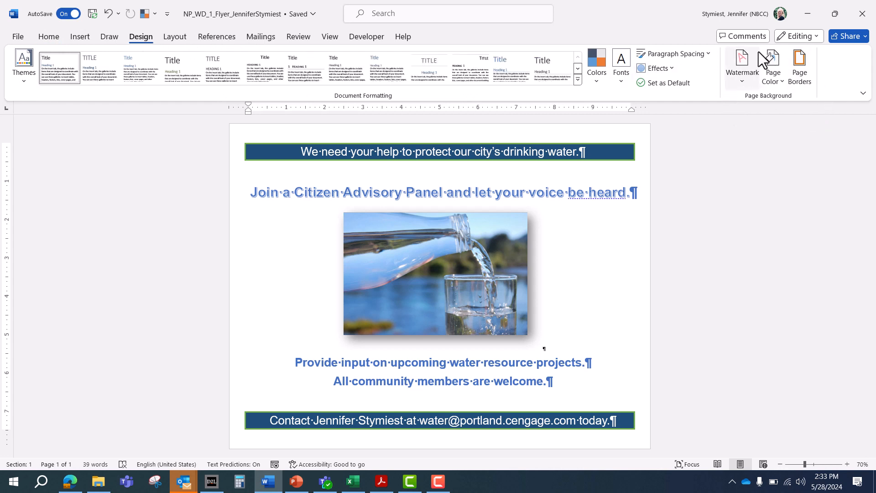
click(801, 69)
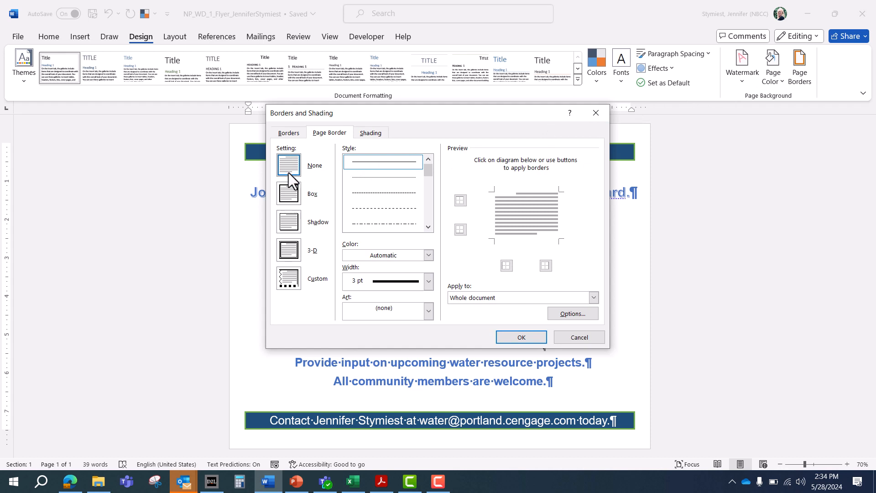
click(289, 193)
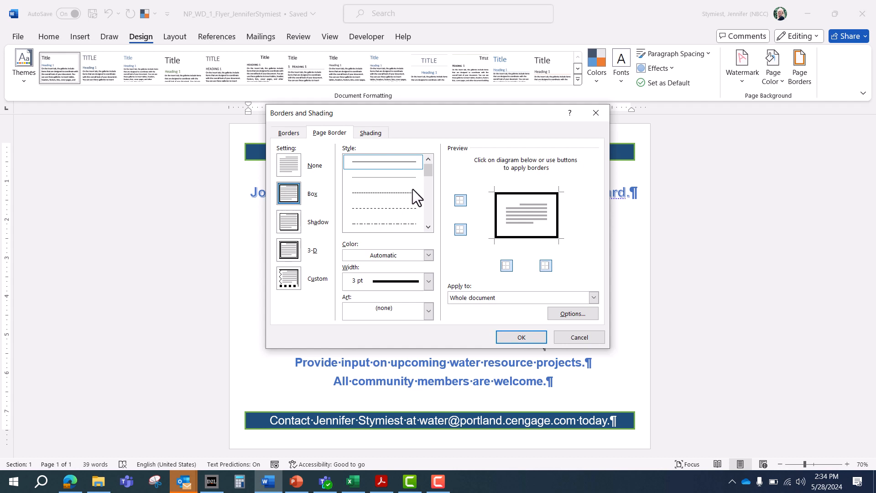
click(428, 226)
click(428, 226)
click(429, 226)
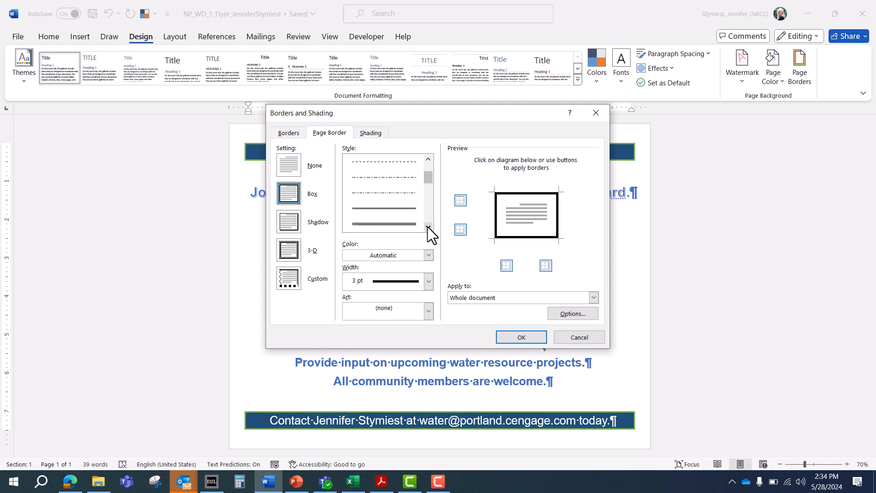
click(407, 209)
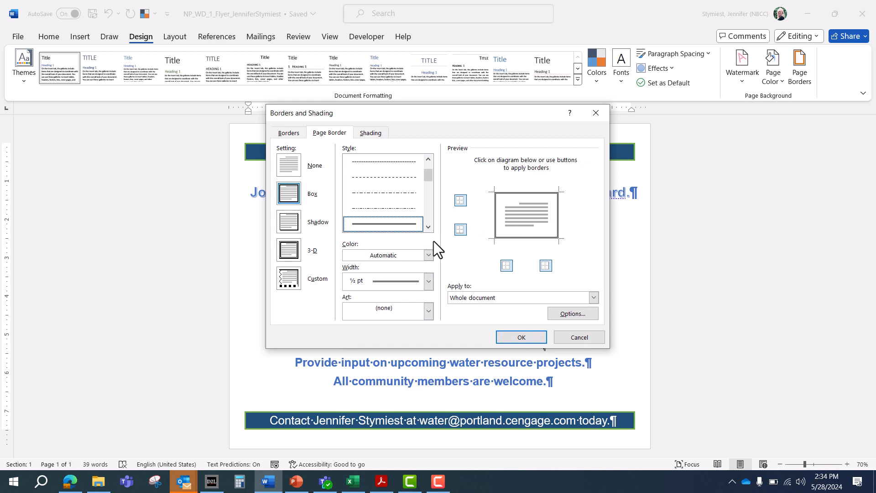
Color the page border with the green theme color at the end of the main row and apply it
click(428, 257)
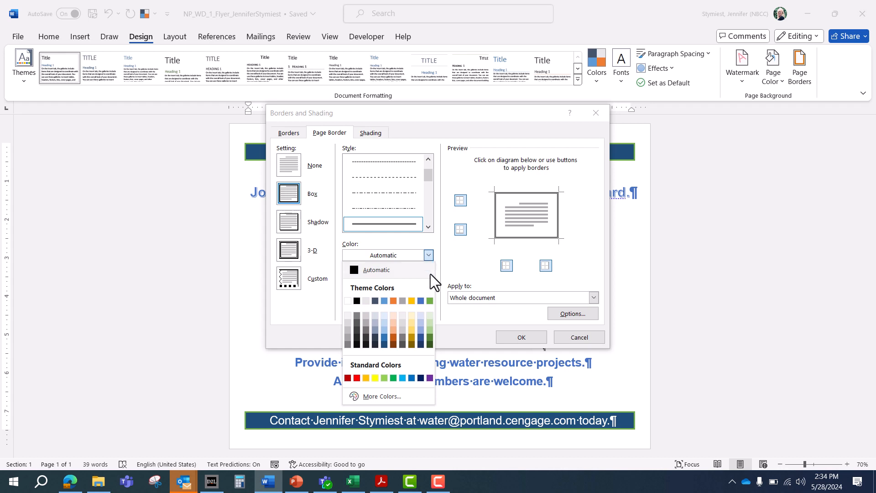
click(430, 301)
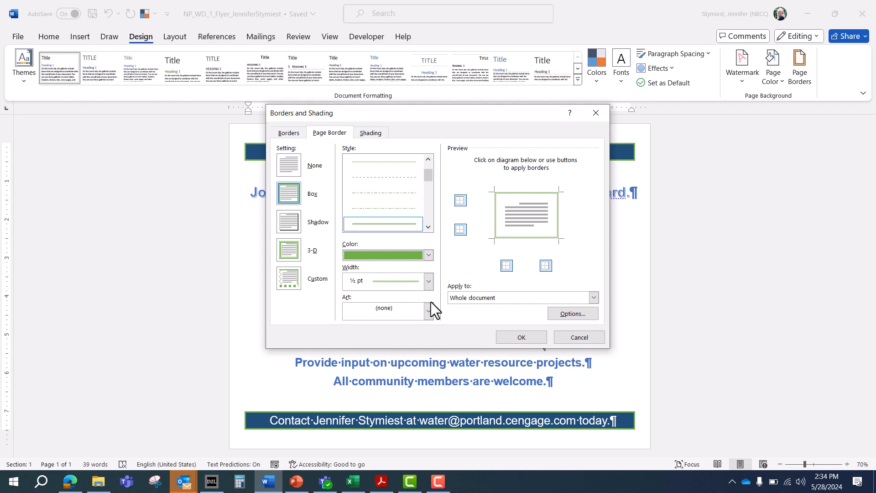
click(580, 314)
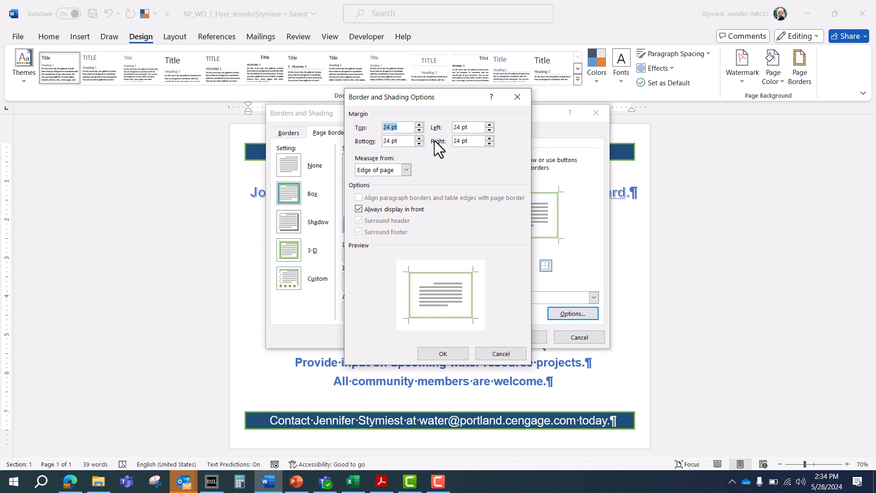
click(492, 355)
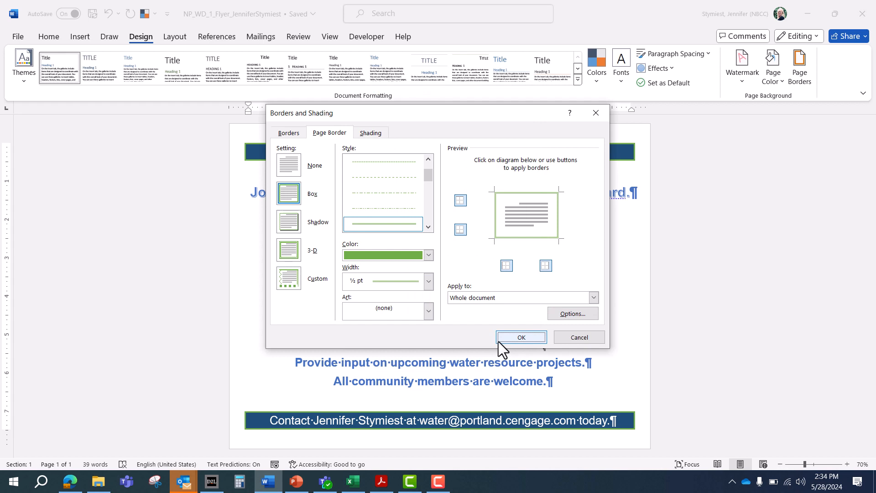
click(516, 335)
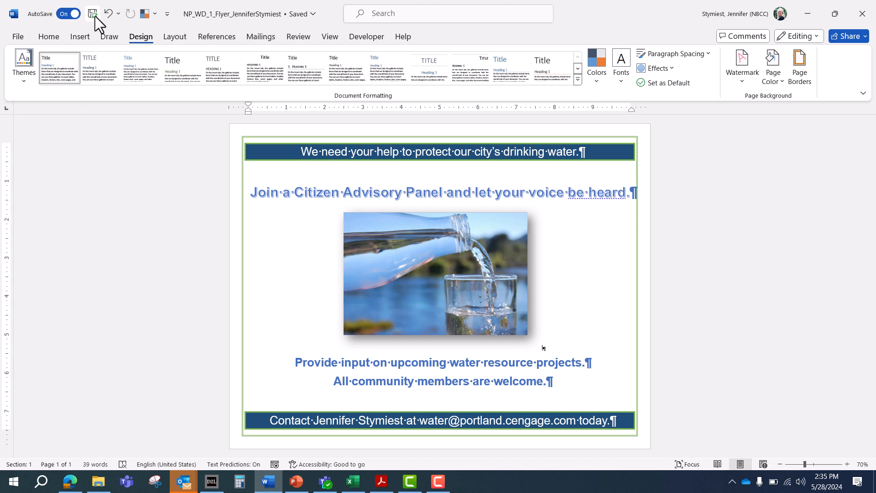
Close the finished flyer document
click(18, 37)
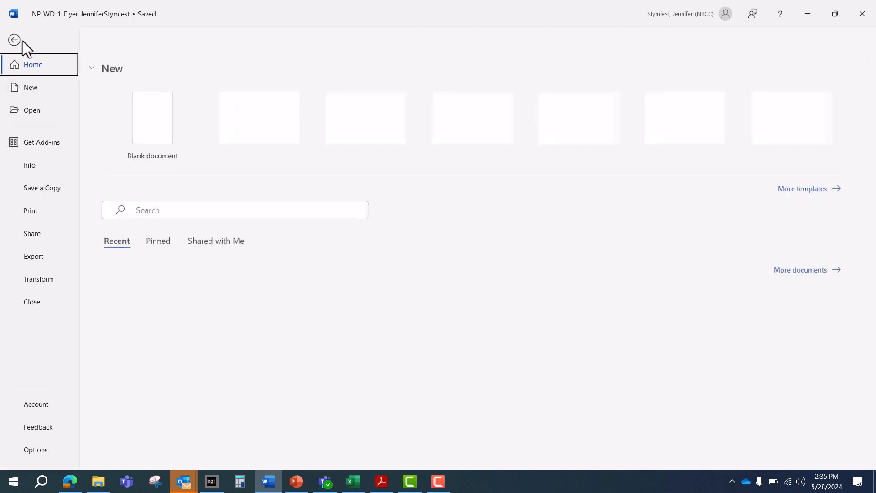
click(33, 302)
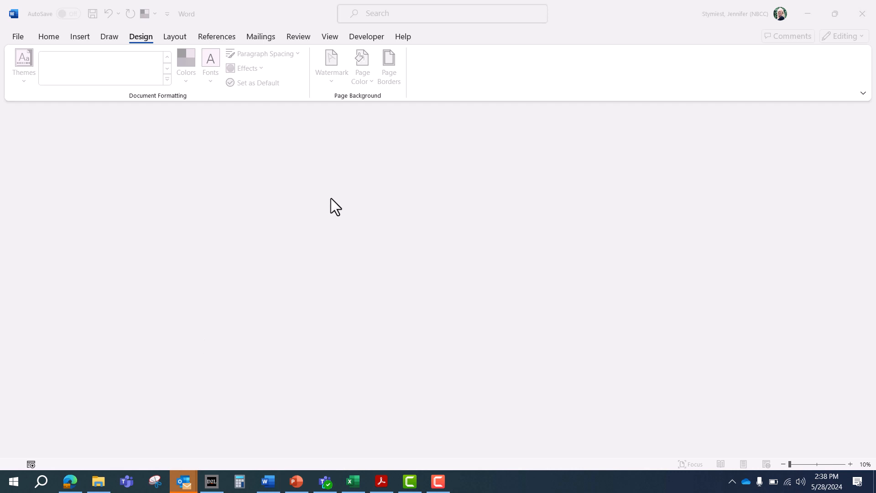
Open the NP_WD_1-2 start file from the Downloads folder and enable it for editing
click(20, 37)
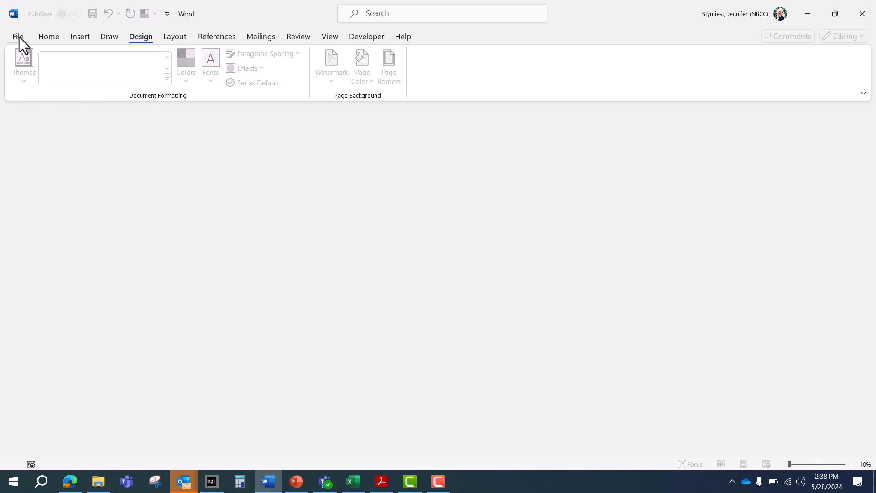
click(19, 37)
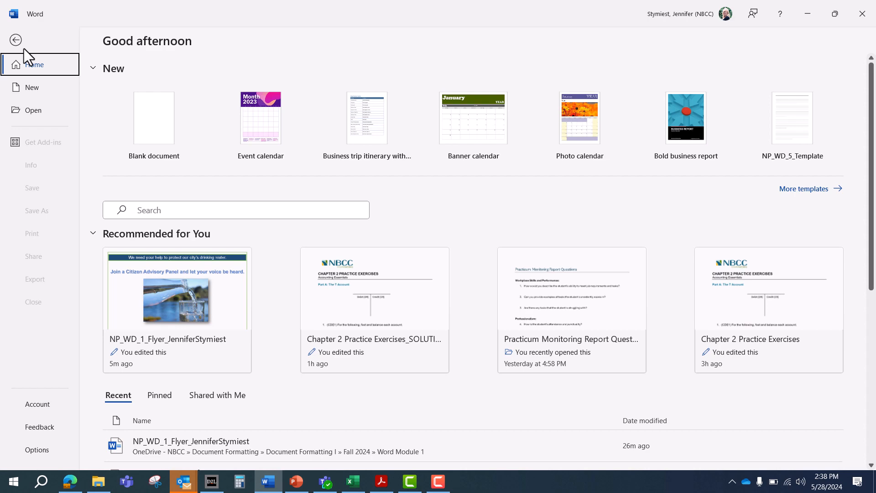
click(34, 113)
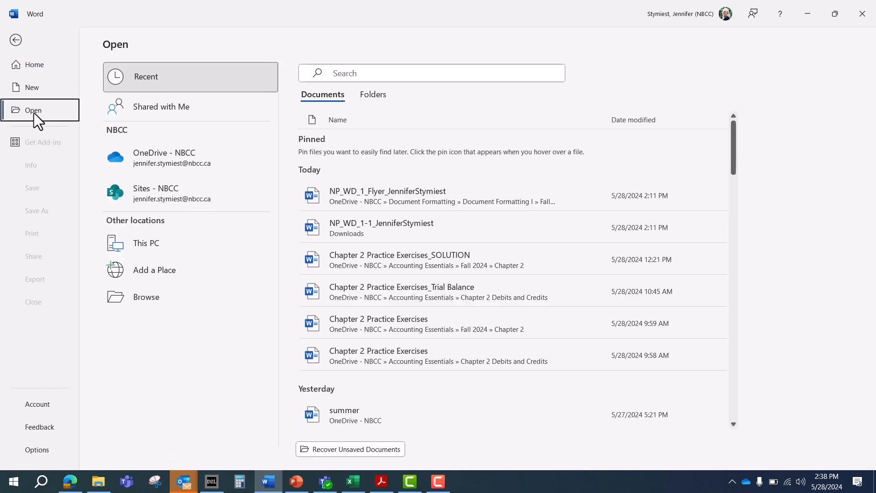
click(152, 303)
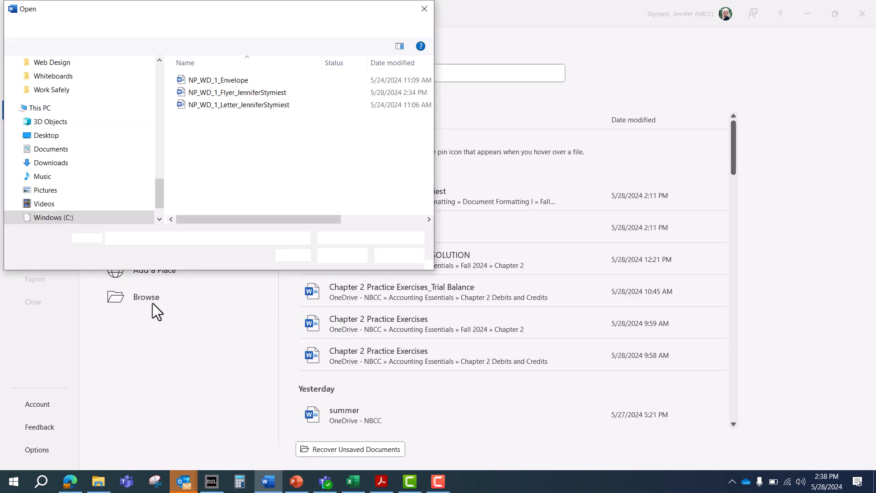
drag(158, 197, 161, 69)
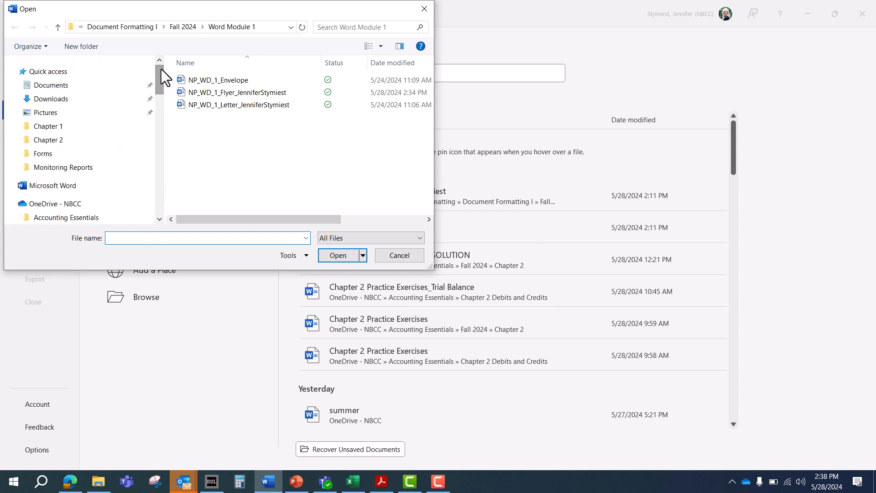
click(68, 100)
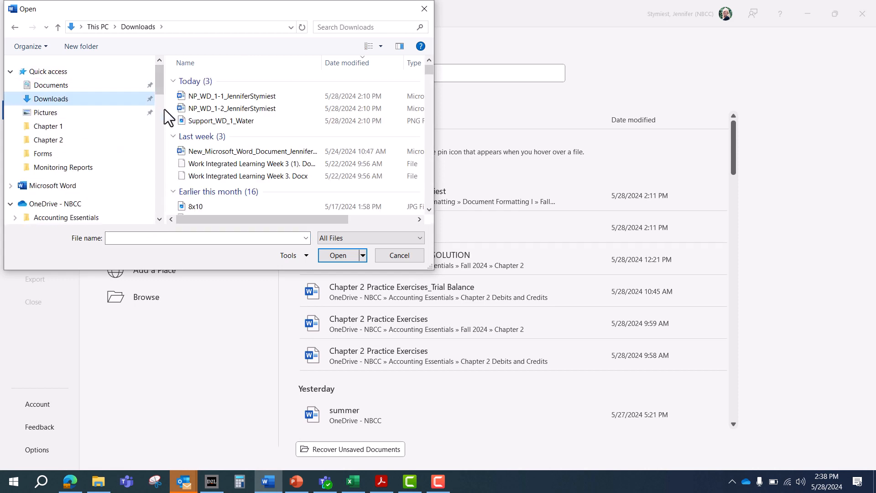
click(199, 108)
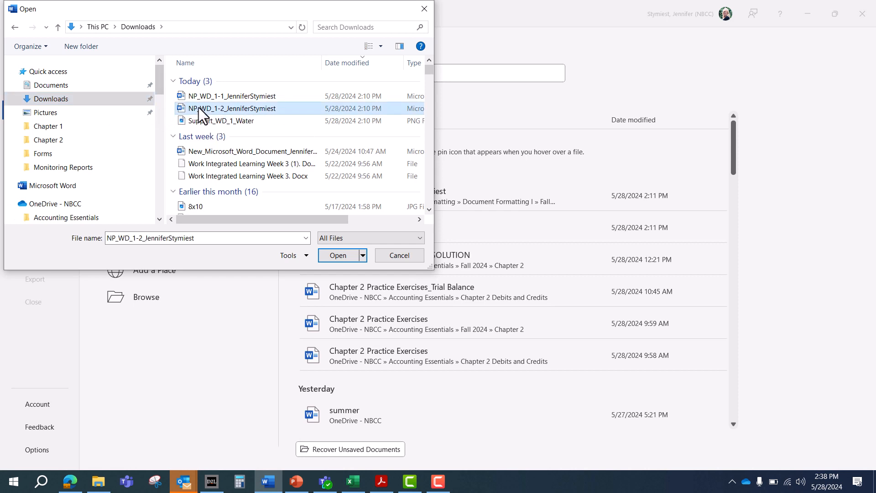
click(335, 259)
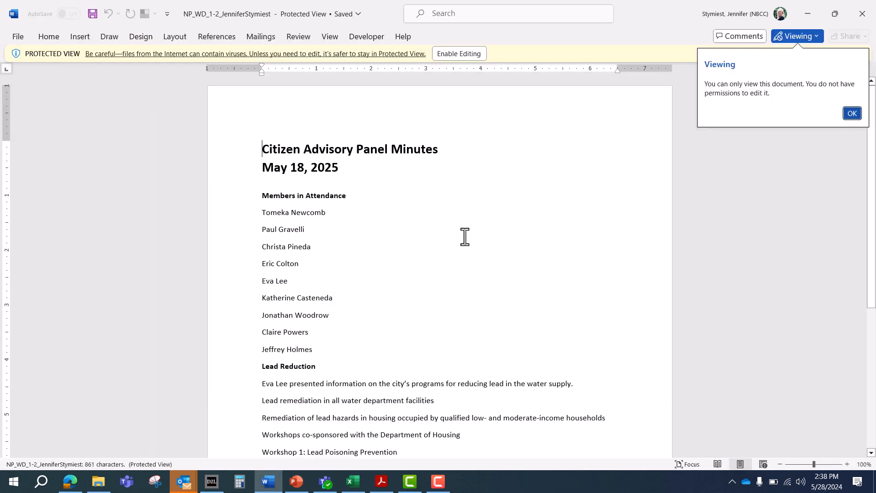
click(852, 115)
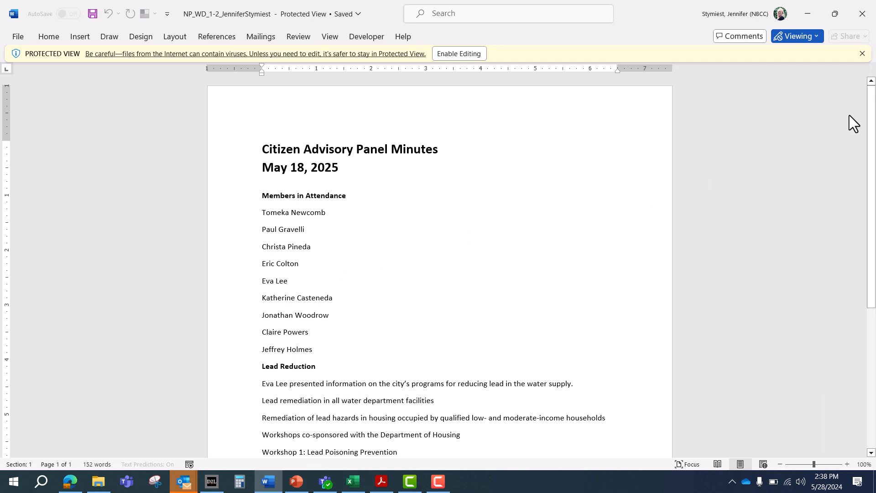
click(458, 55)
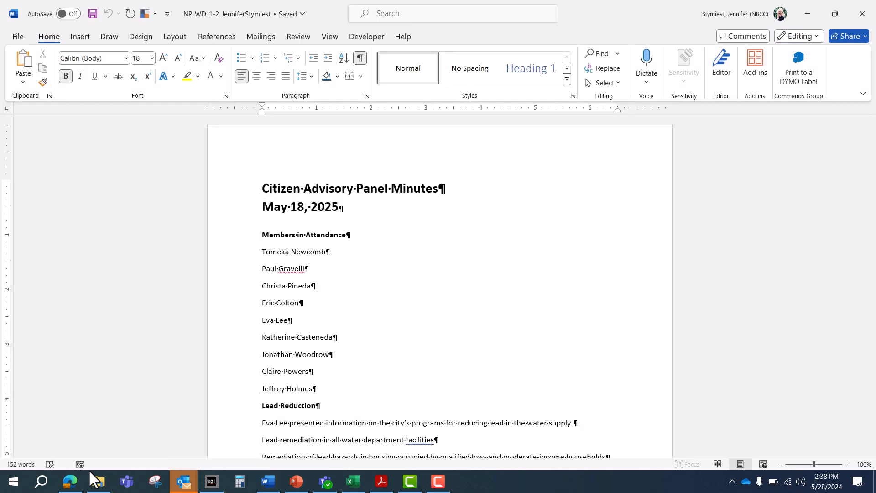
Copy the expected NP_WD_1_Minutes file name from the MindTap project page in the browser and return to Word
mouse_move(75, 477)
click(81, 456)
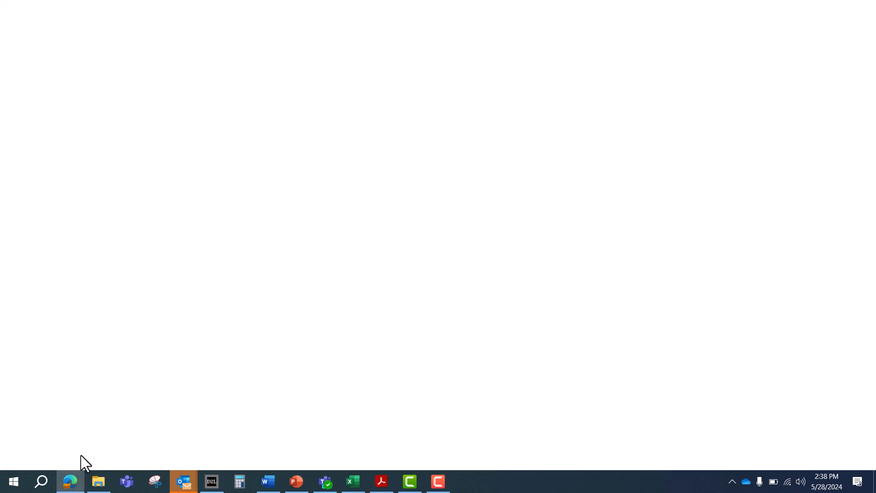
scroll(303, 336, down, 3)
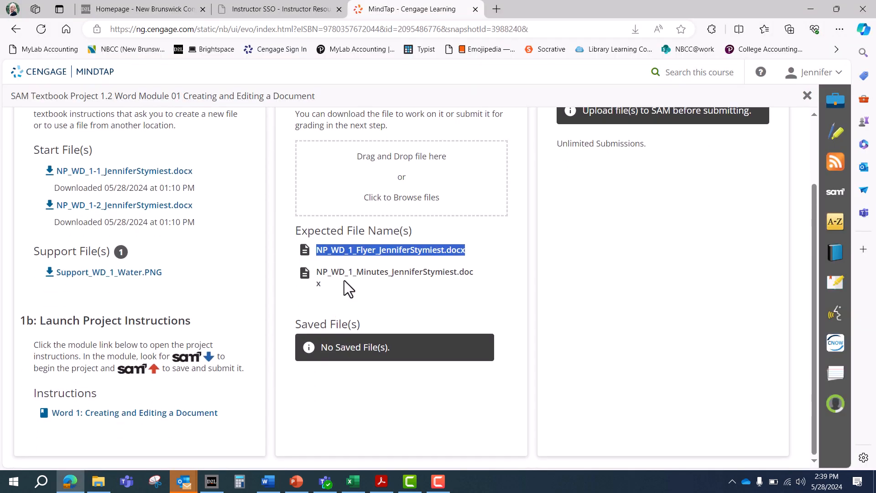
drag(316, 272, 375, 283)
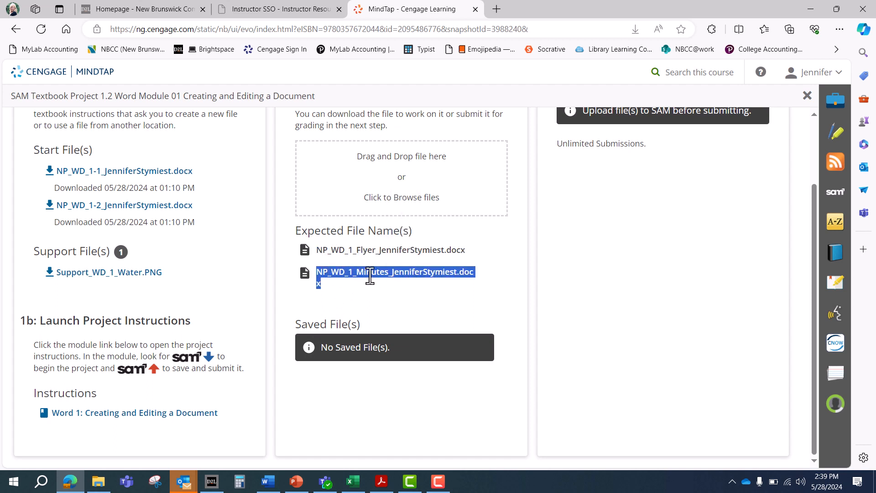
right_click(368, 274)
click(414, 75)
click(812, 6)
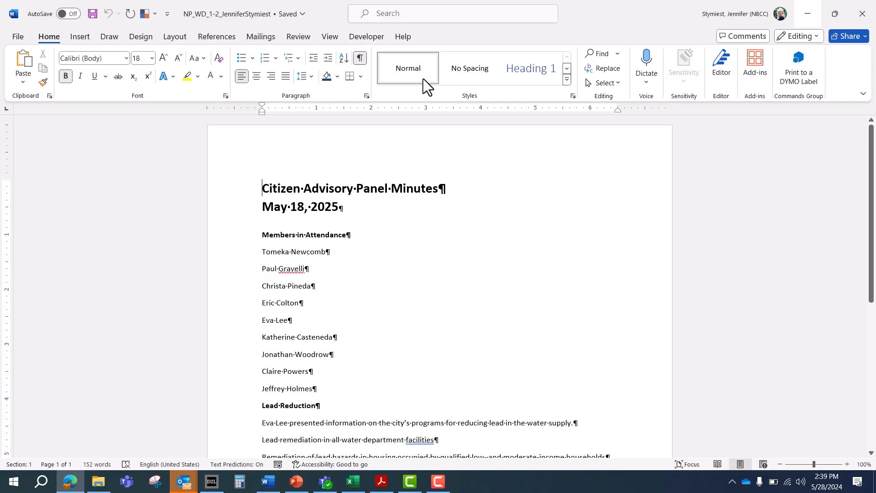
Start saving the minutes document under a new name in Document Formatting, Document Formatting I, Fall 2024, Word Module 1
click(21, 35)
click(48, 212)
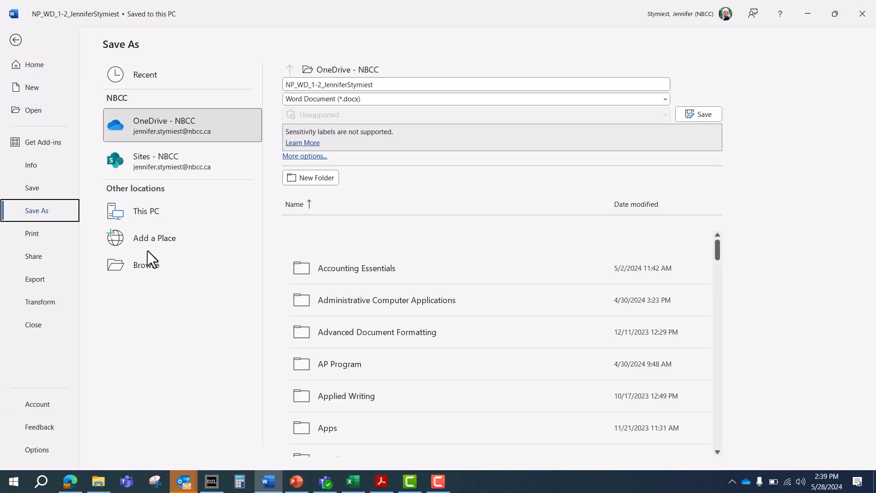
click(174, 273)
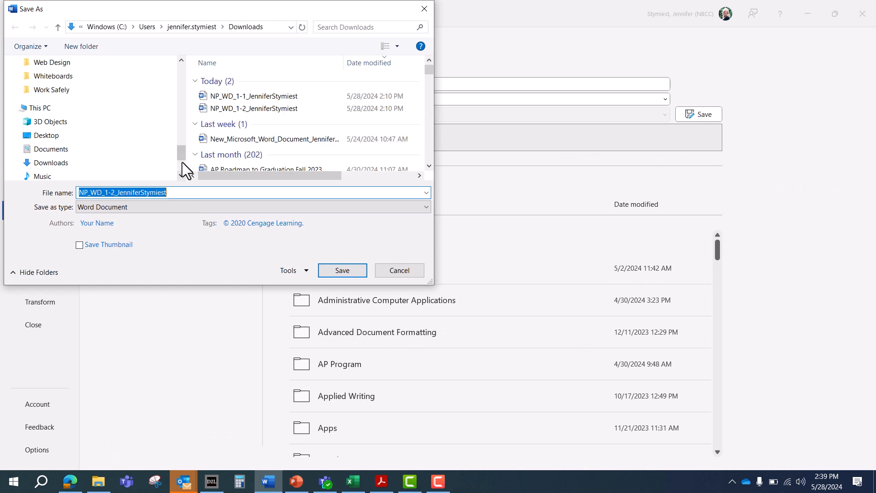
drag(182, 163, 169, 104)
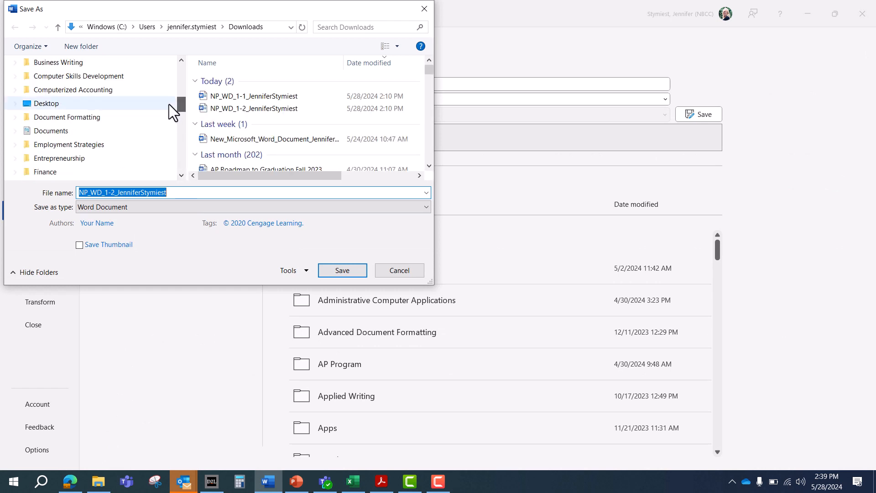
click(117, 116)
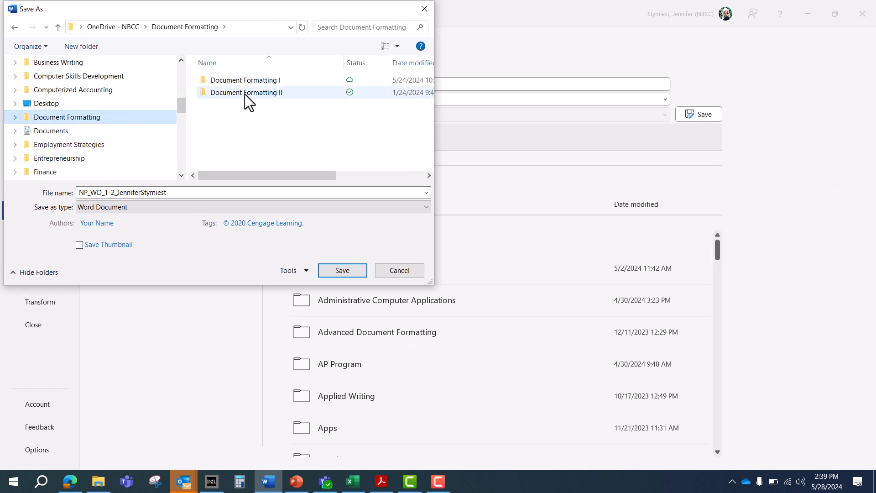
click(245, 83)
double_click(245, 81)
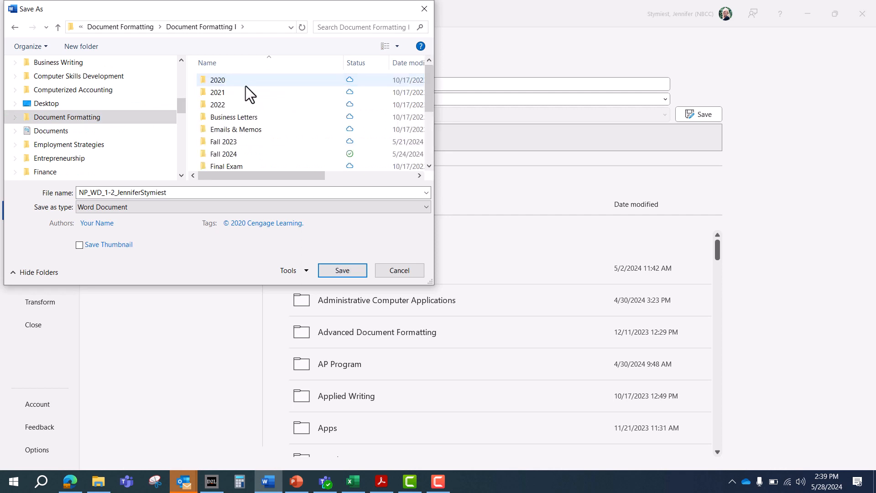
double_click(244, 154)
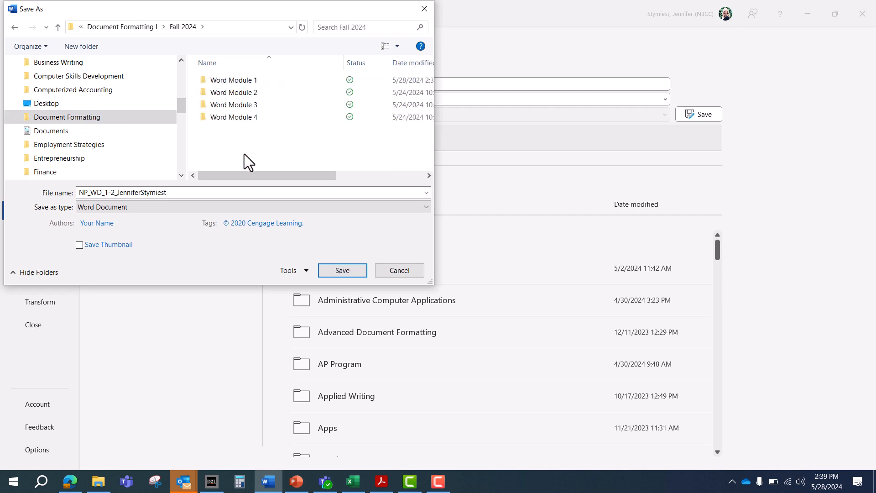
double_click(250, 80)
Replace the file name with the copied NP_WD_1_Minutes name and save the document
double_click(223, 192)
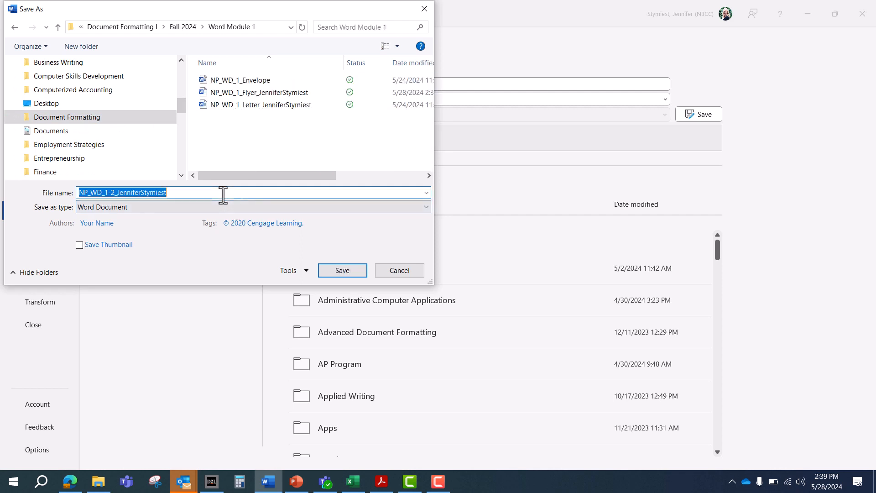
key(BackSpace)
right_click(223, 194)
click(242, 240)
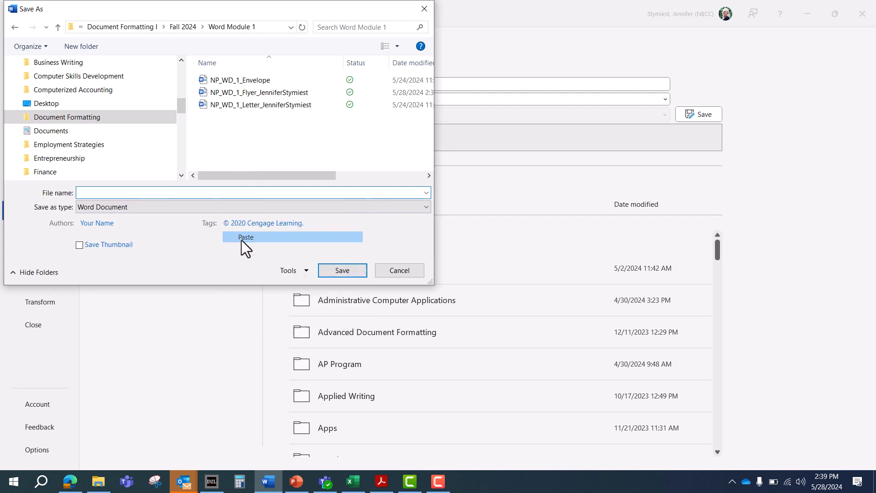
click(338, 271)
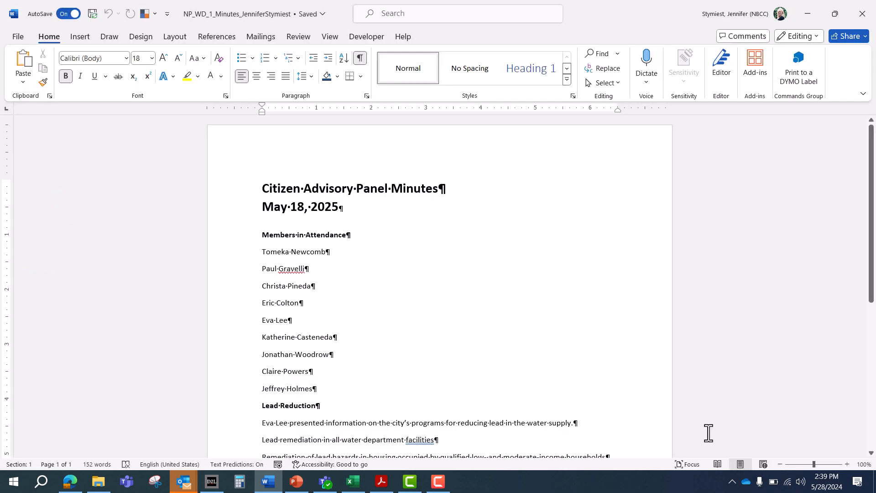
Format the names under Members in Attendance as a bulleted list with solid square bullets
click(845, 465)
click(846, 464)
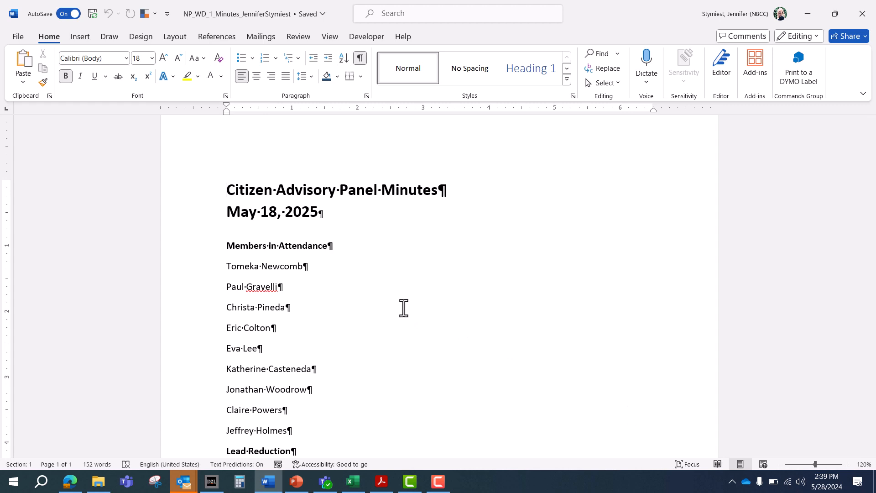
scroll(404, 308, down, 3)
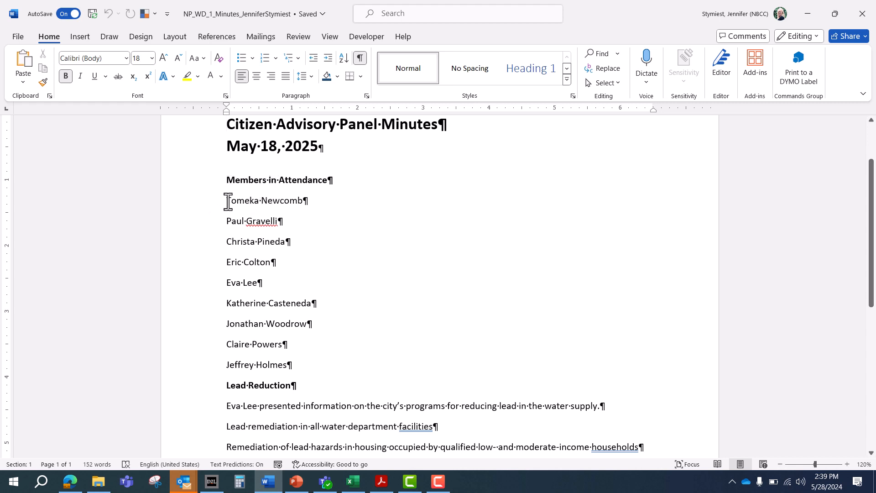
drag(228, 202, 290, 362)
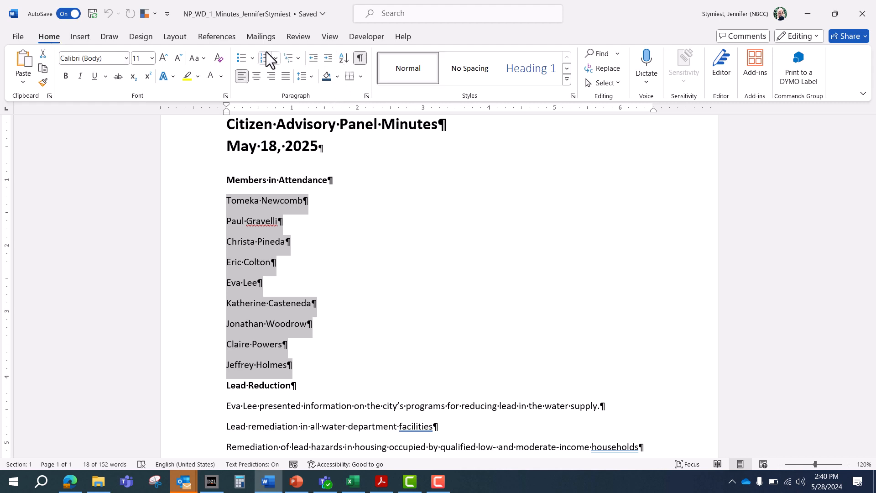
click(242, 58)
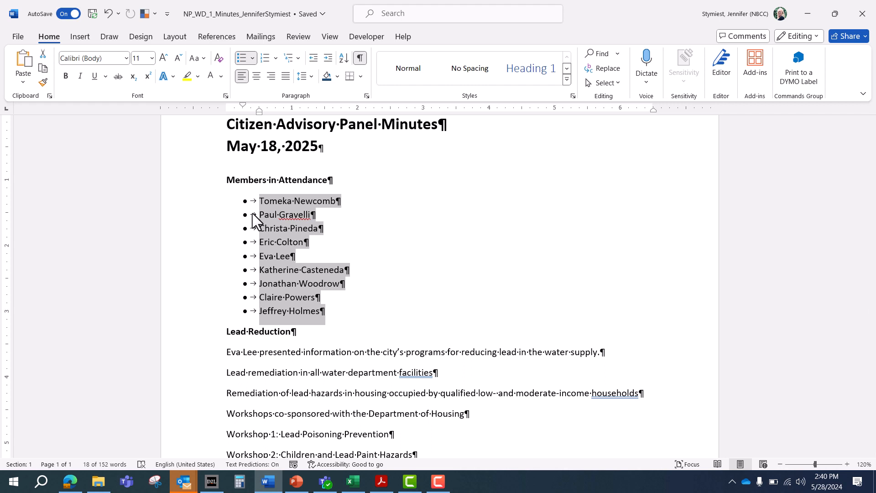
click(252, 58)
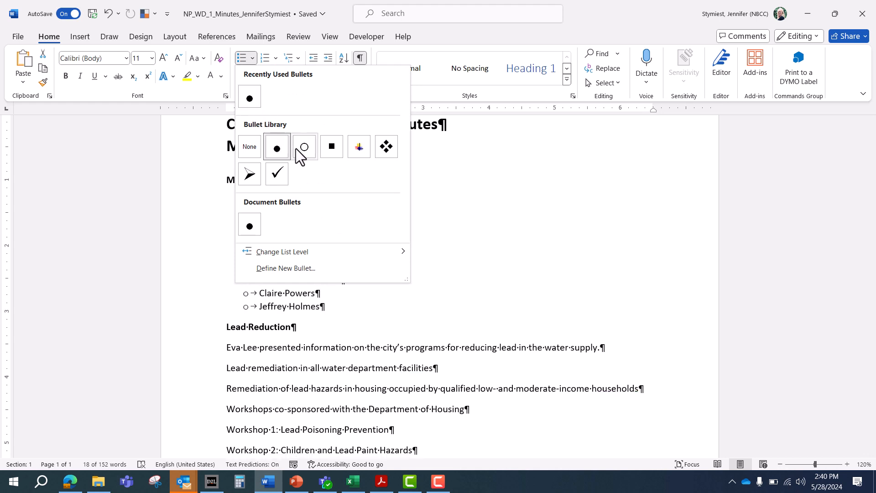
click(332, 156)
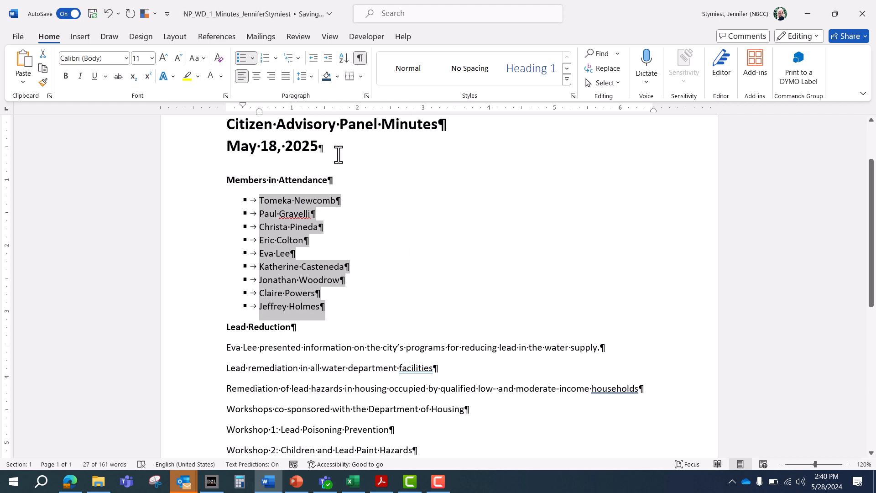
Apply square bullets to the five Lead Reduction lines from "Lead remediation in all water department facilities" through "Workshop 2: Children and Lead Paint Hazards"
scroll(359, 246, down, 6)
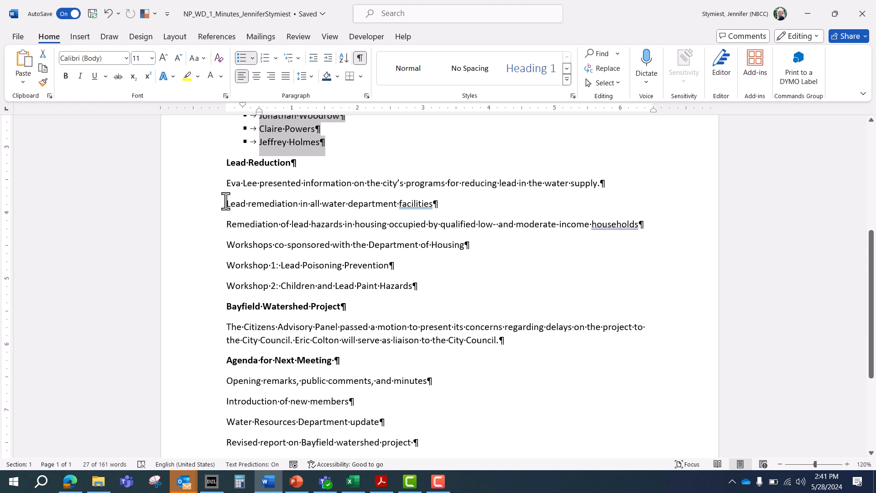
mouse_move(225, 201)
mouse_down()
mouse_move(285, 242)
mouse_move(415, 288)
mouse_up()
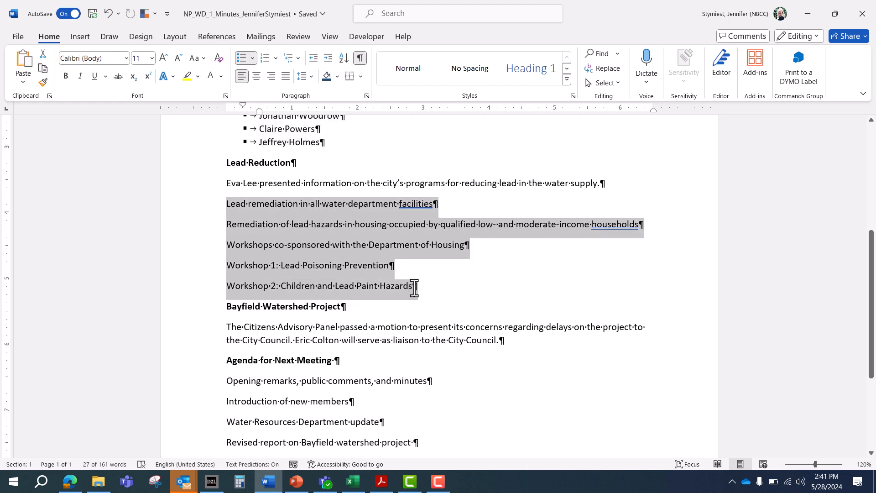
drag(414, 288, 414, 287)
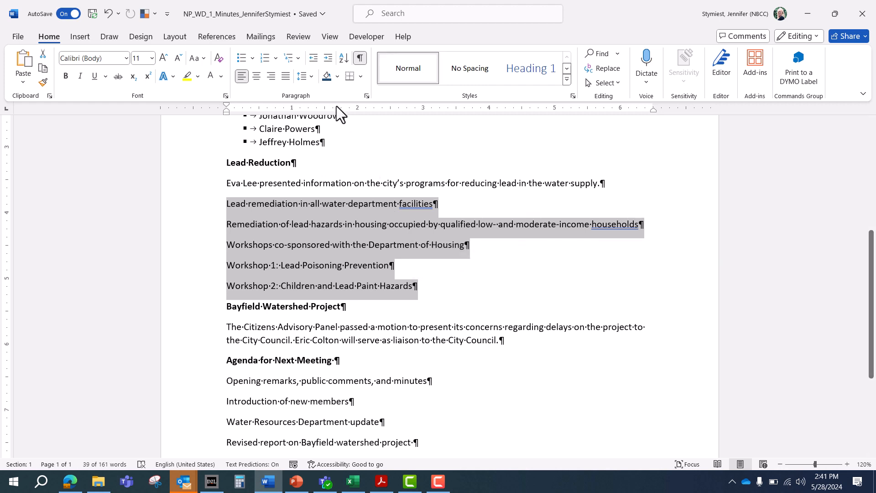
click(240, 58)
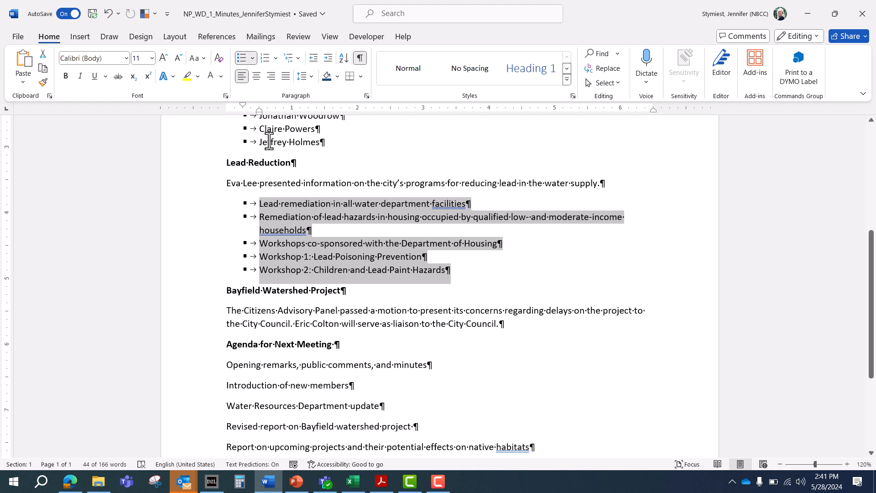
Demote the Workshop 1 and Workshop 2 bullets one list level beneath "Workshops co-sponsored with the Department of Housing"
scroll(278, 249, down, 1)
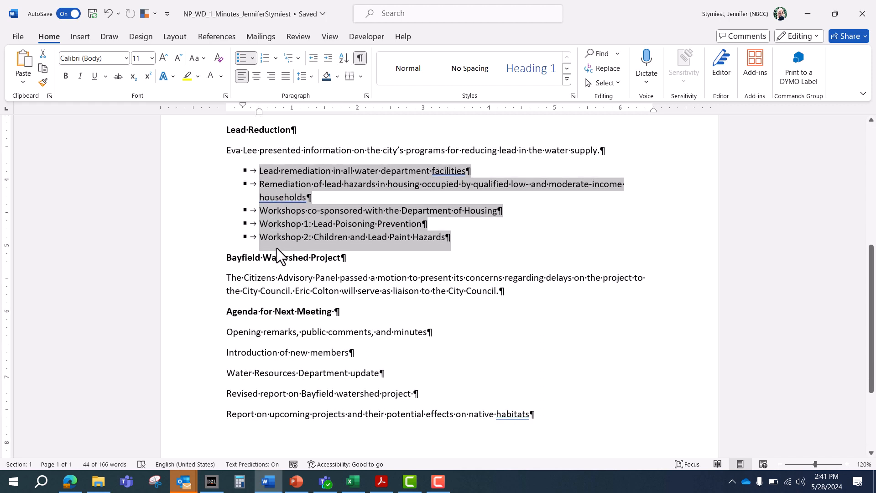
click(274, 237)
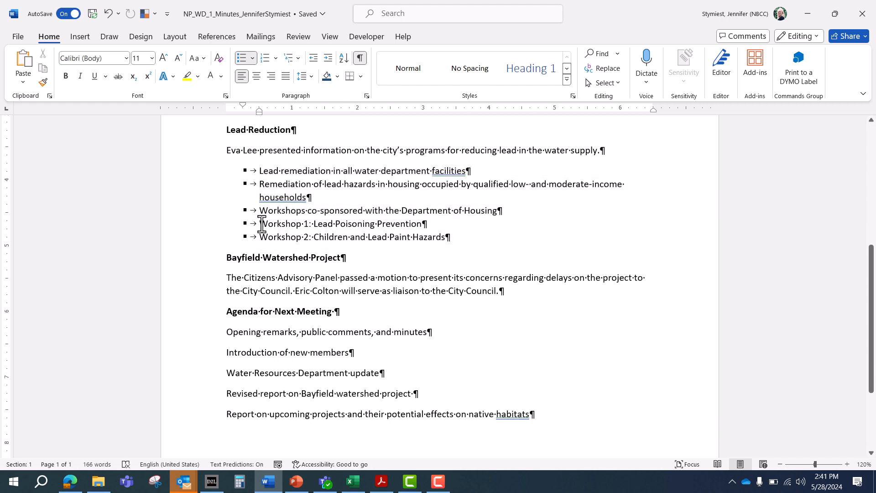
drag(261, 224, 449, 236)
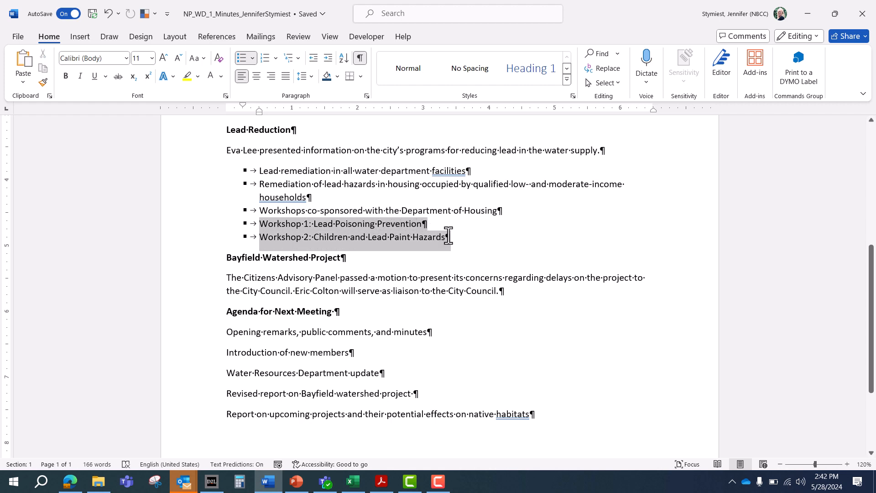
drag(449, 236, 448, 236)
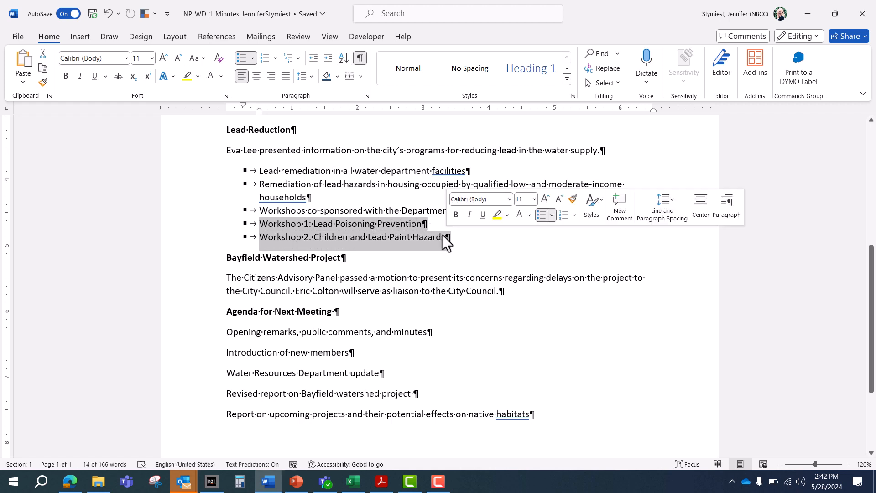
click(329, 58)
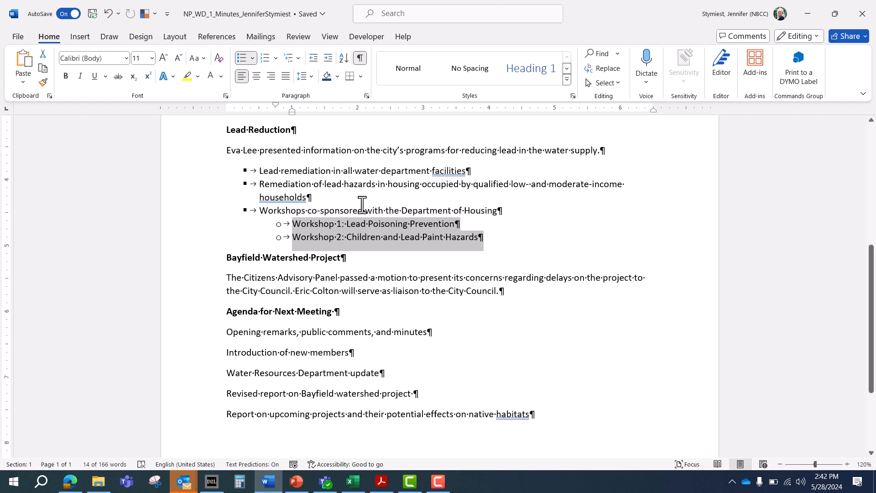
Format the five items under Agenda for Next Meeting as a numbered list in the 1., 2., 3. style
scroll(362, 213, down, 3)
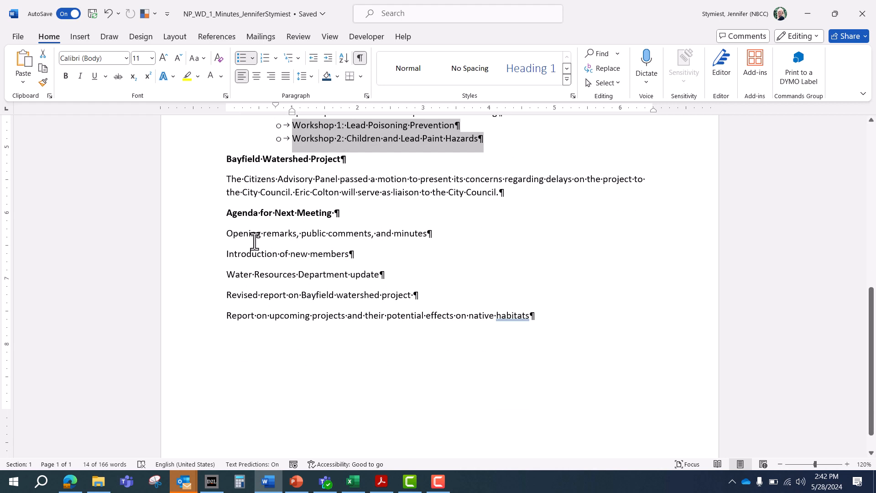
scroll(255, 240, down, 1)
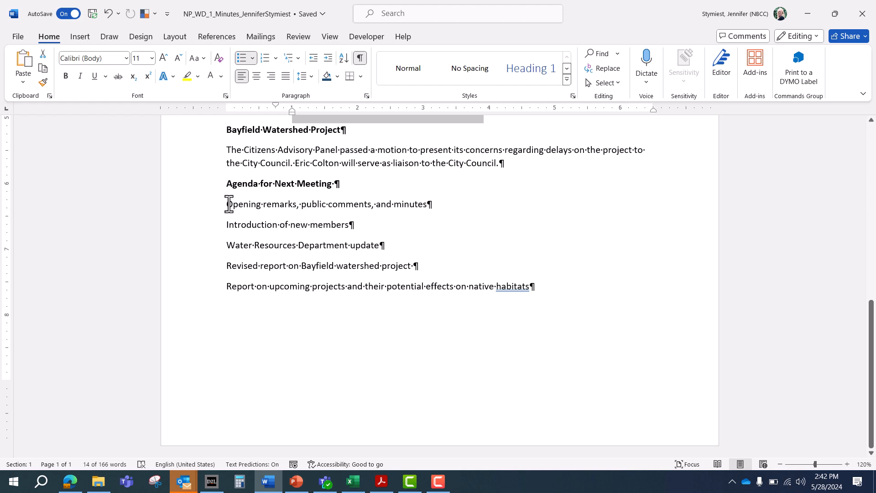
drag(227, 204, 542, 283)
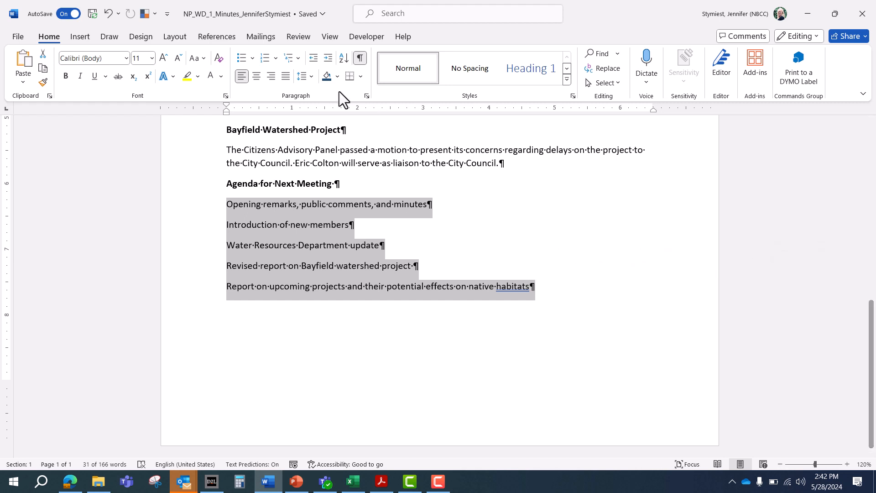
click(263, 59)
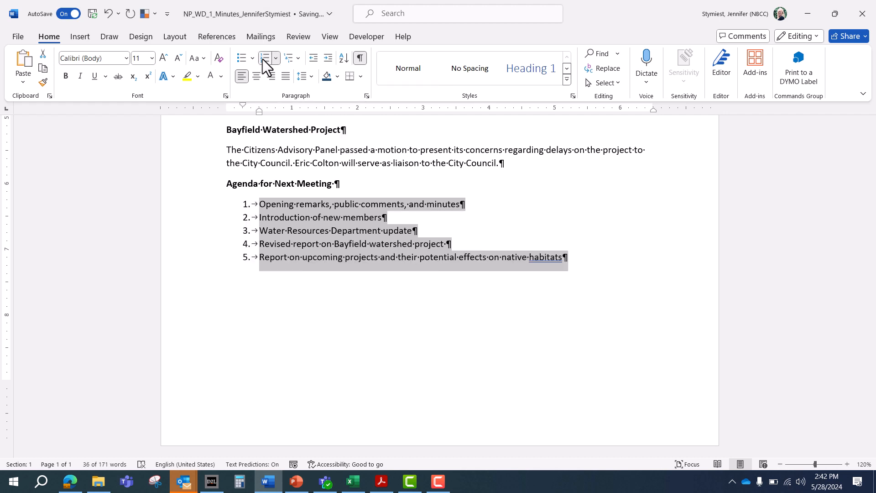
click(353, 315)
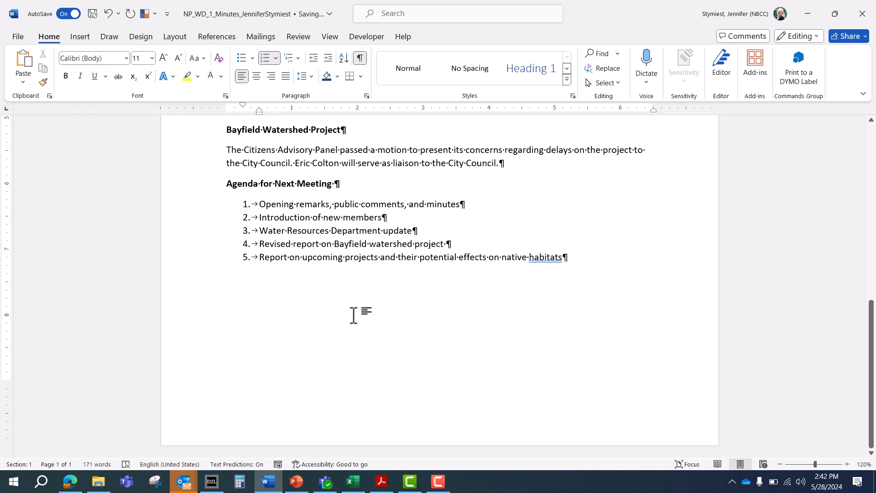
scroll(353, 314, up, 6)
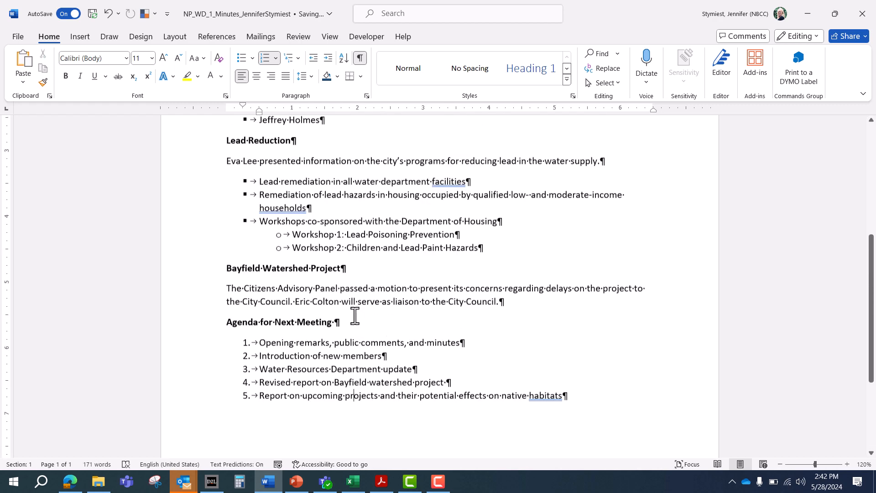
scroll(355, 314, down, 1)
scroll(356, 315, down, 3)
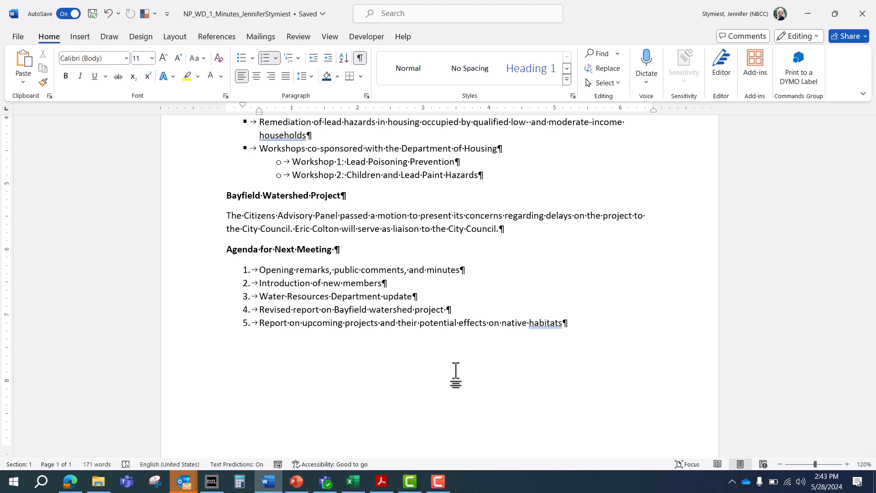
scroll(456, 375, up, 3)
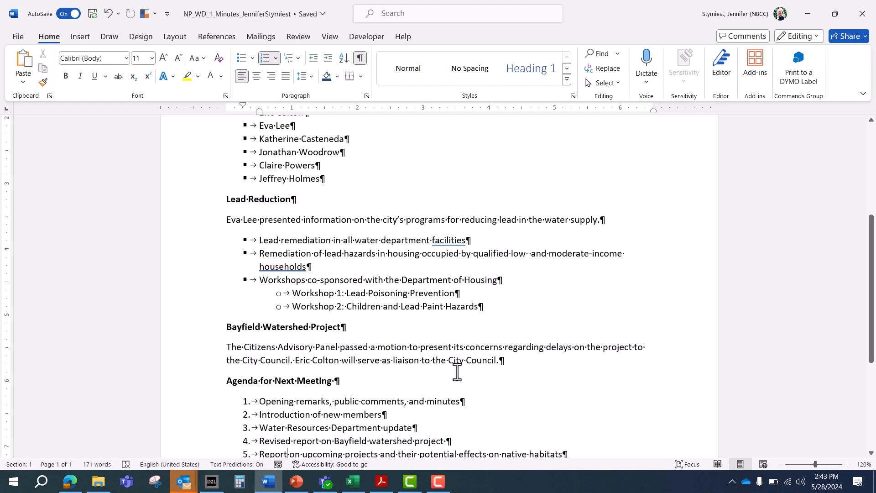